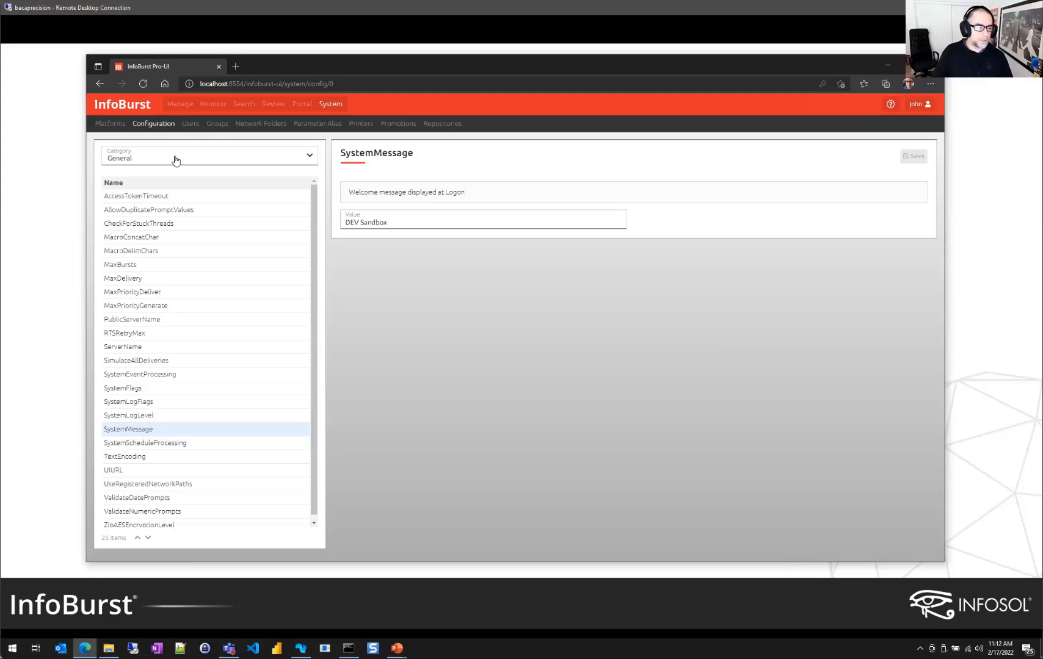
Check the MS Teams channel listed under Web Hooks configuration, then go to the Manage folder list
left_click(175, 160)
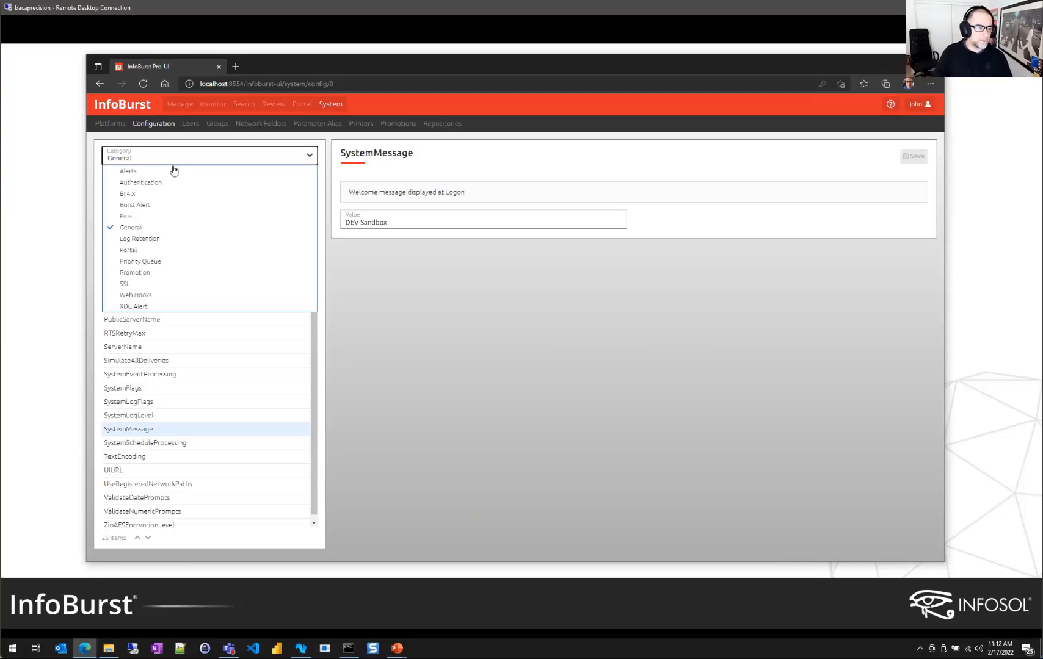
left_click(146, 295)
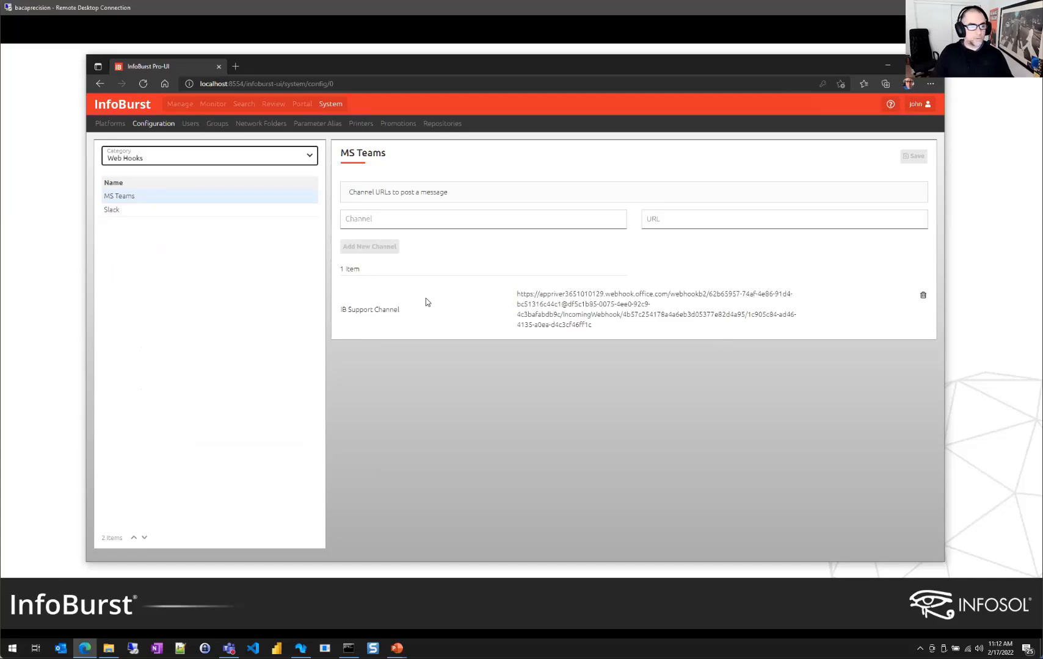
left_click(180, 105)
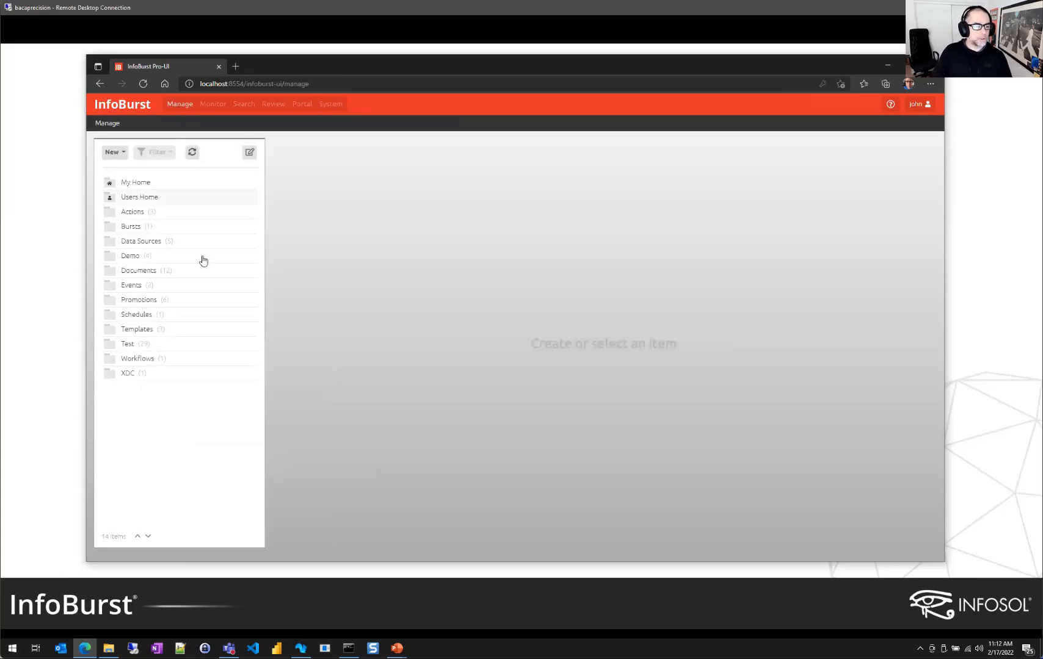
In the Bursts folder, create a new burst named 'Webhook Notification Burst' and save it
left_click(132, 227)
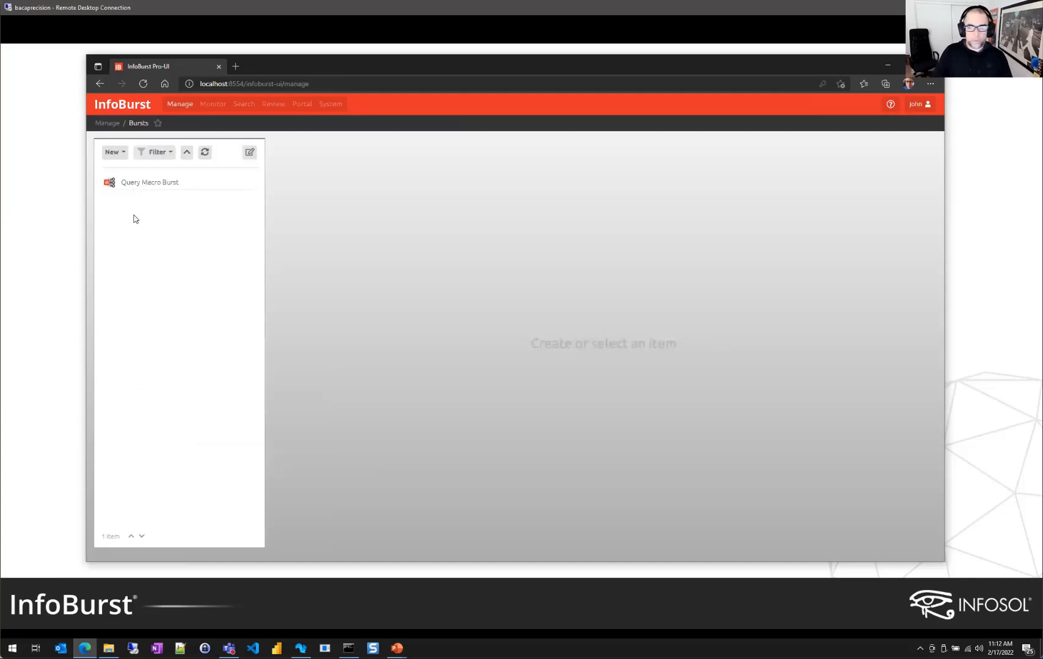
left_click(111, 152)
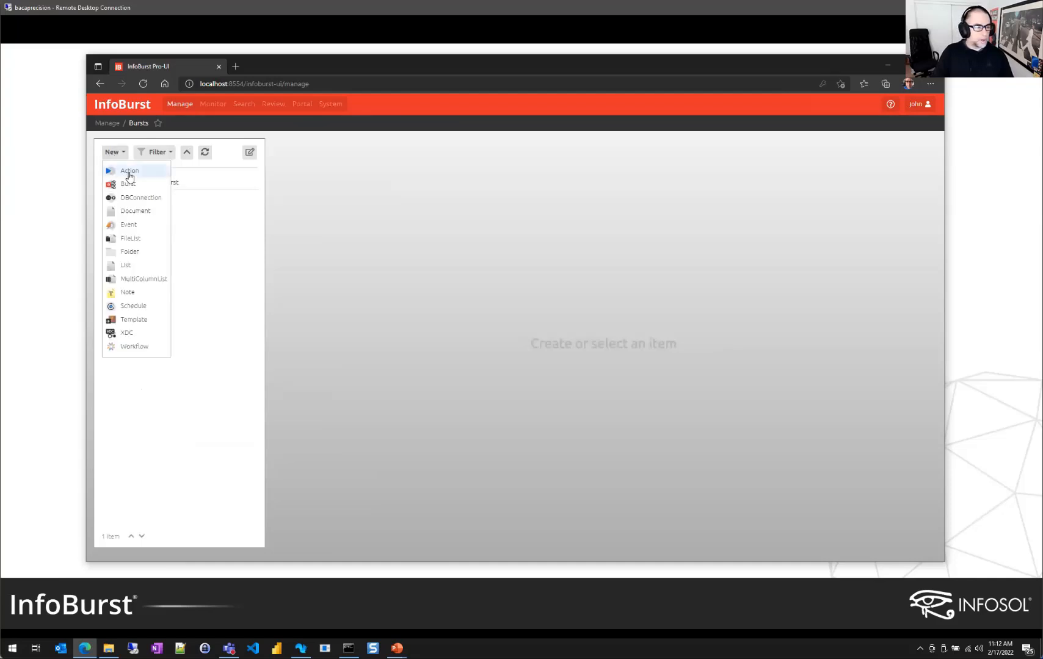
left_click(129, 184)
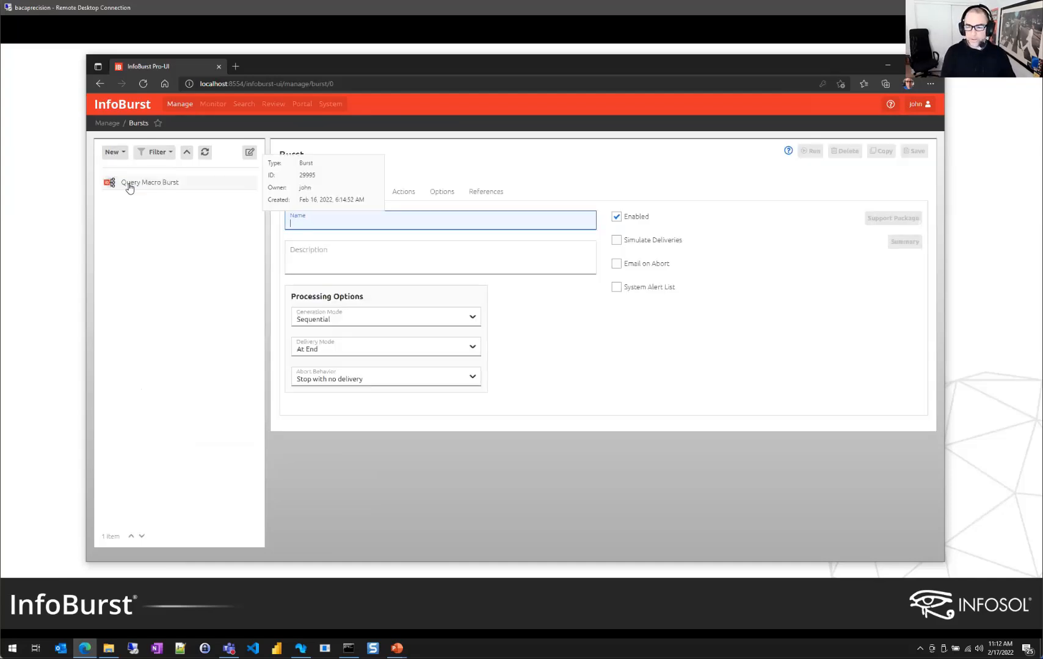
type("Webhook No")
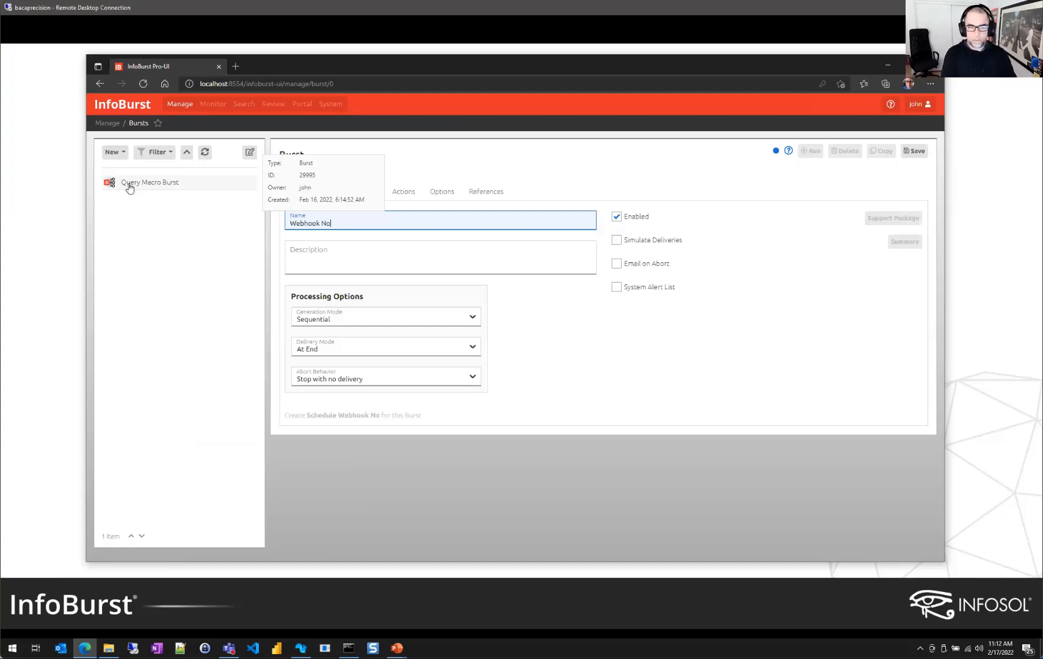
type("tification Burst")
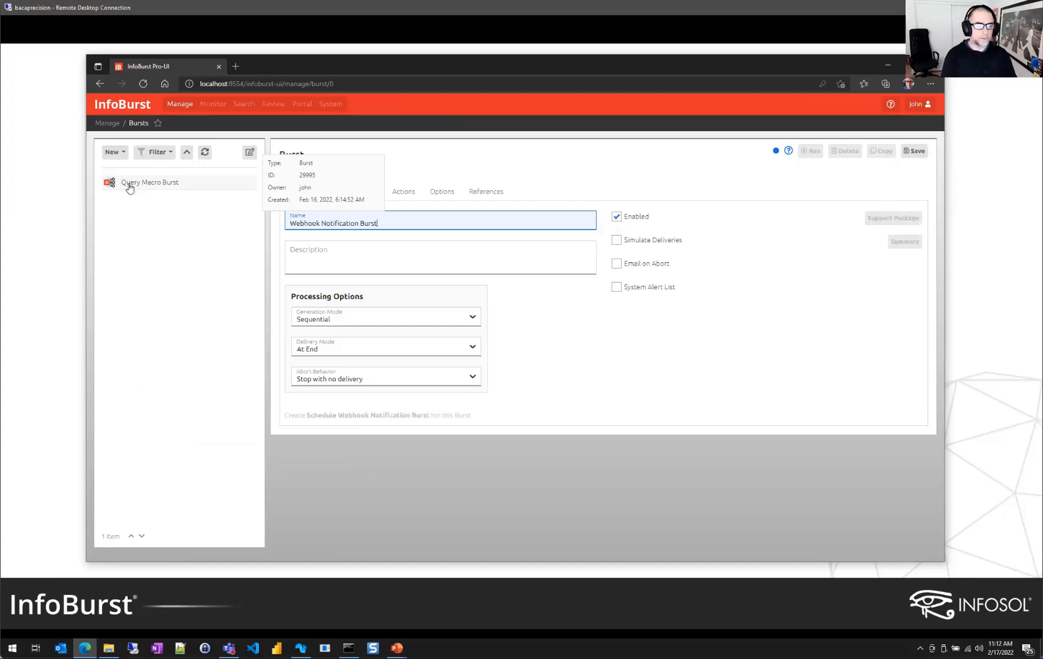
left_click(914, 152)
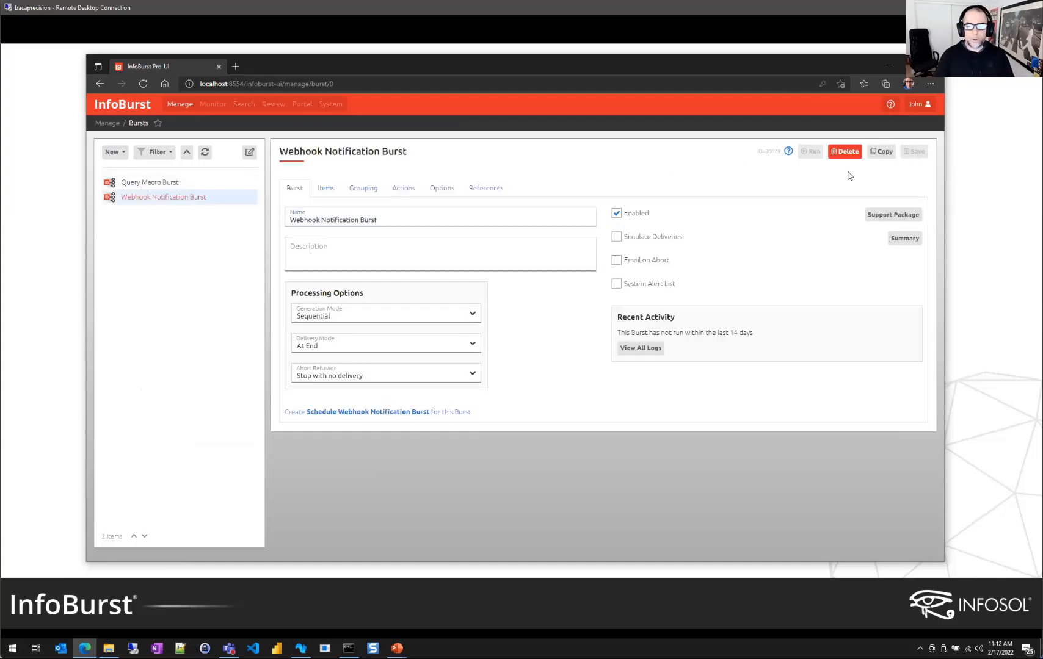
Add sales_records_1500000m.Sales Records from Data Sources as the burst's report item
left_click(327, 191)
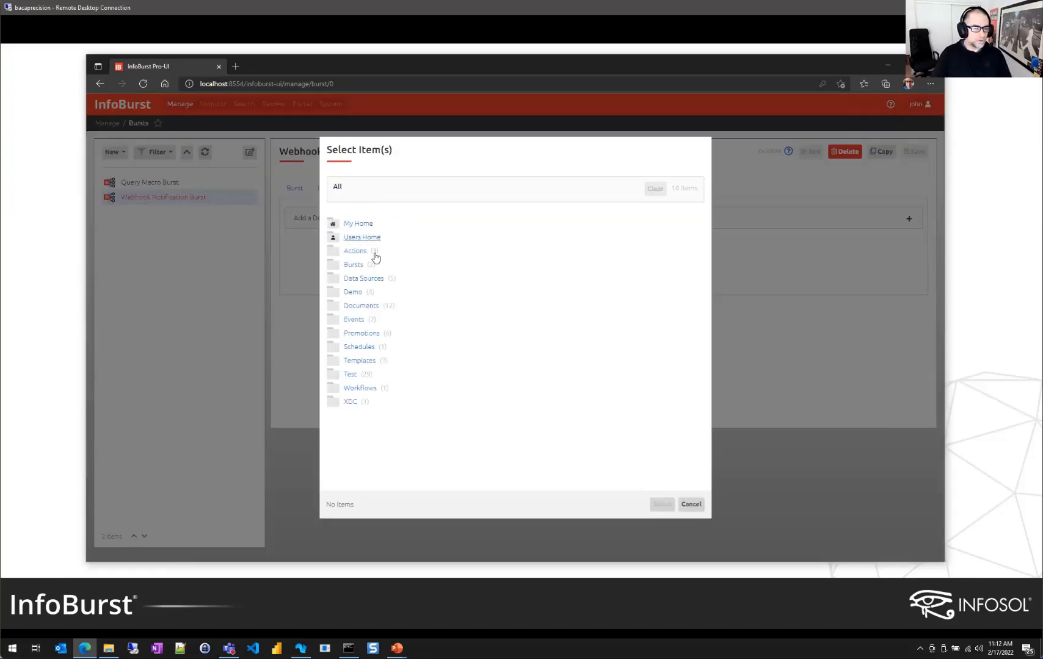
left_click(363, 279)
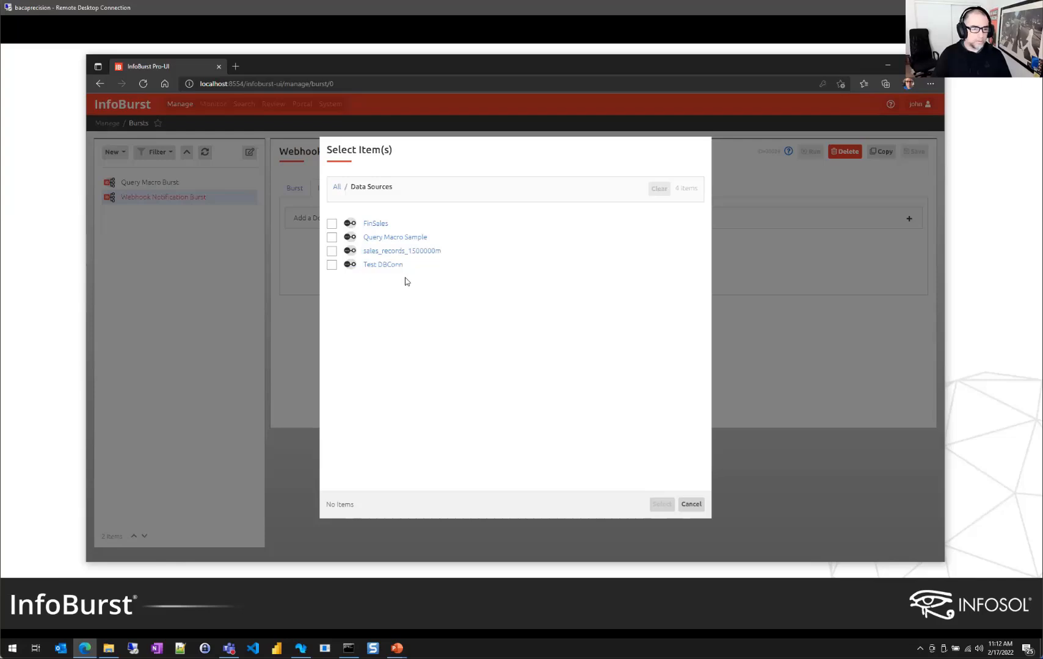
left_click(332, 255)
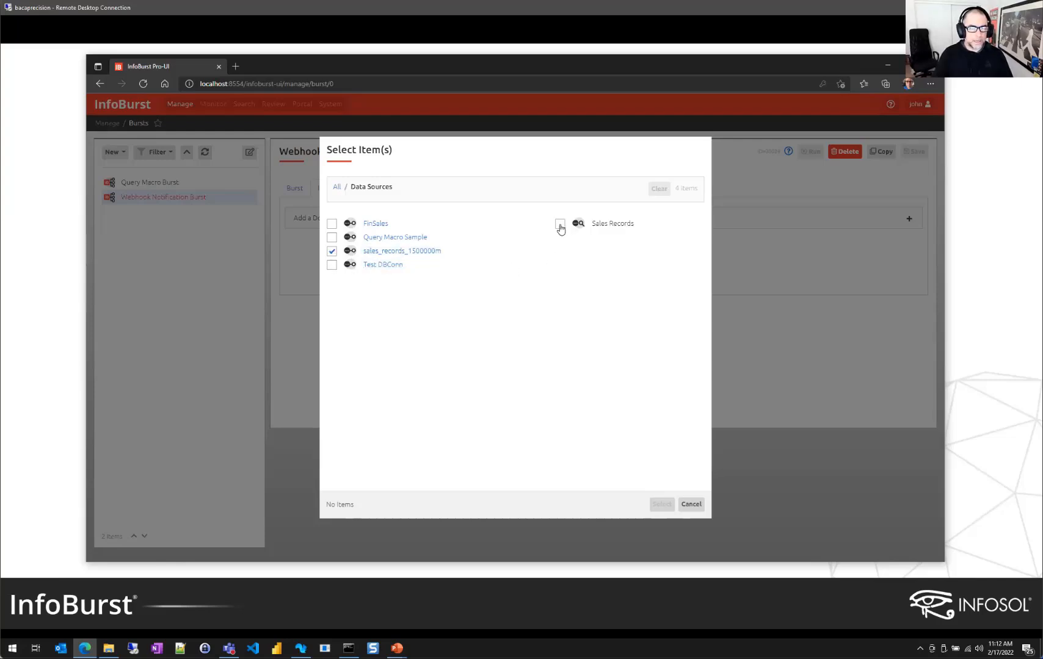
left_click(560, 227)
left_click(661, 505)
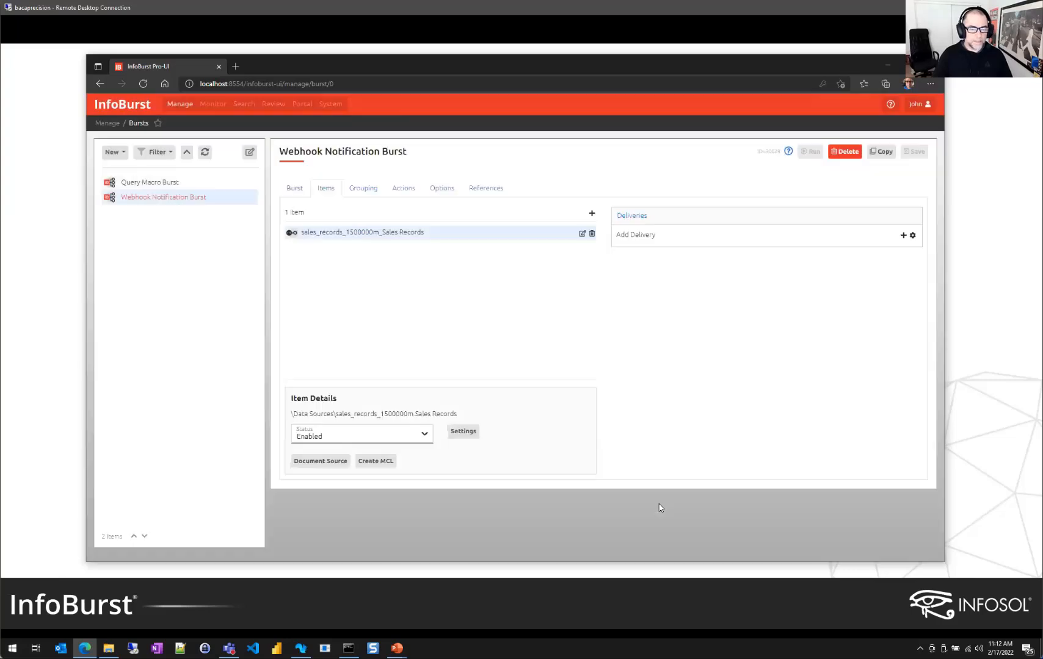
Add a SharePoint delivery targeting the Documents library, then start adding a notification recipient
left_click(638, 239)
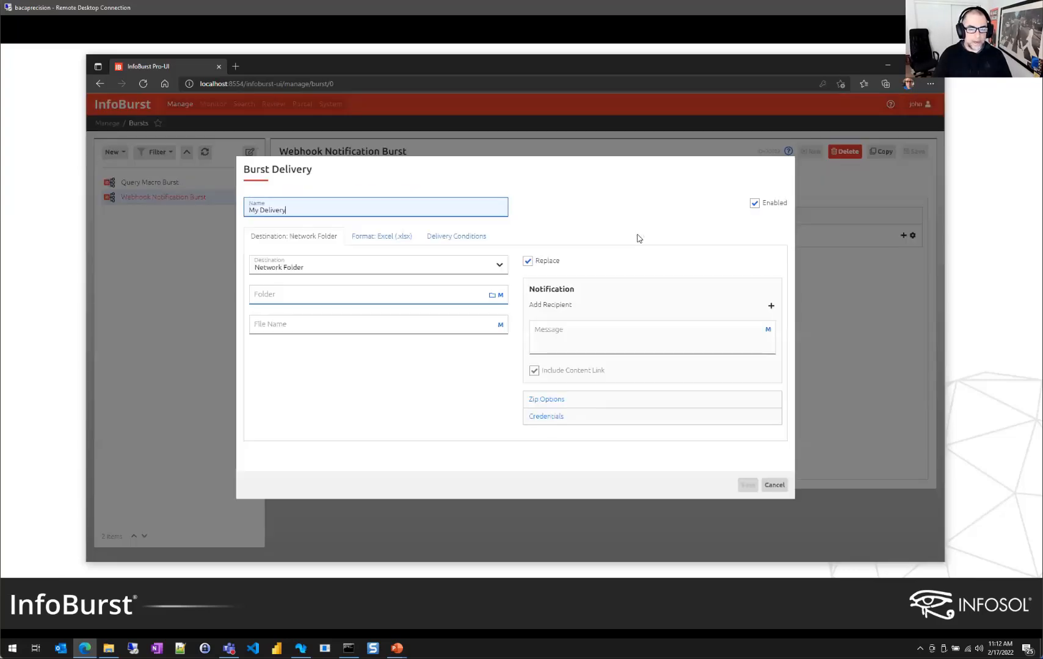
left_click(502, 270)
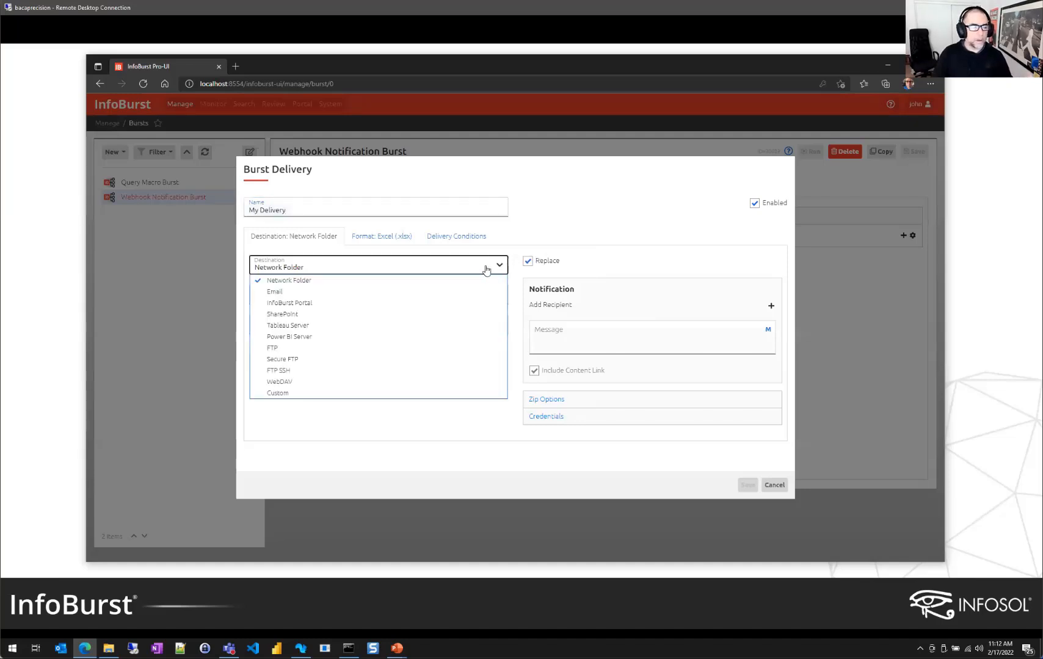
left_click(336, 314)
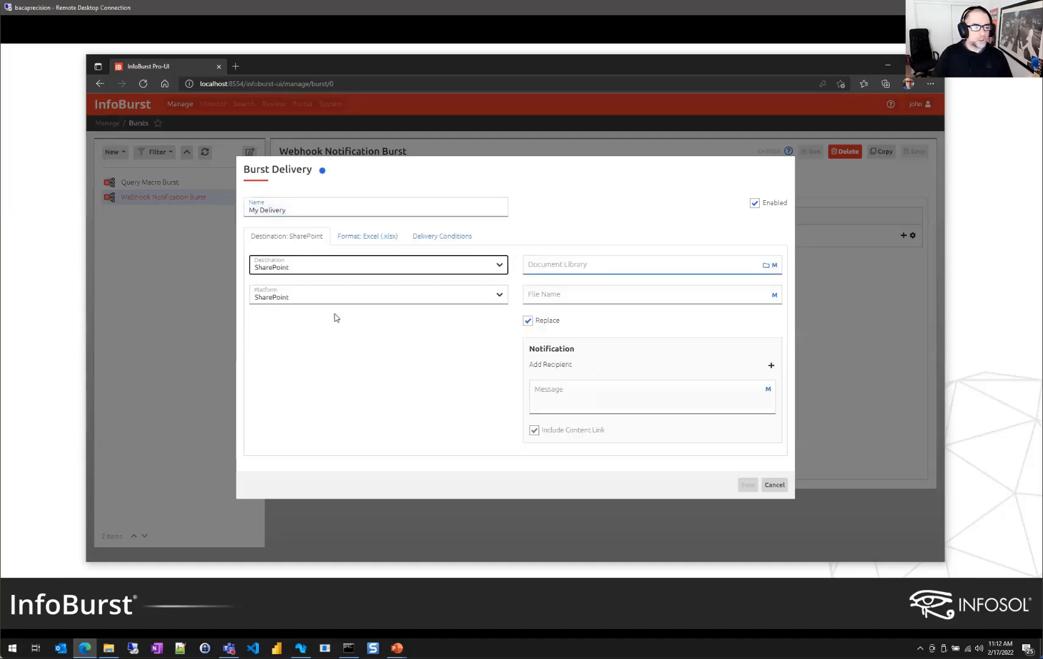
left_click(765, 265)
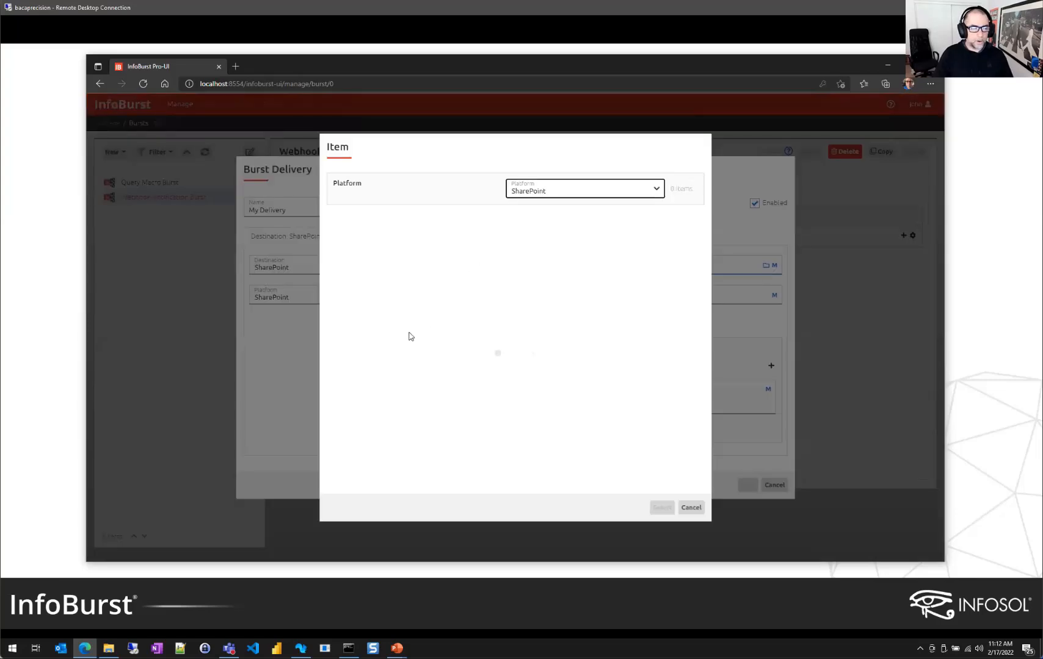
left_click(369, 230)
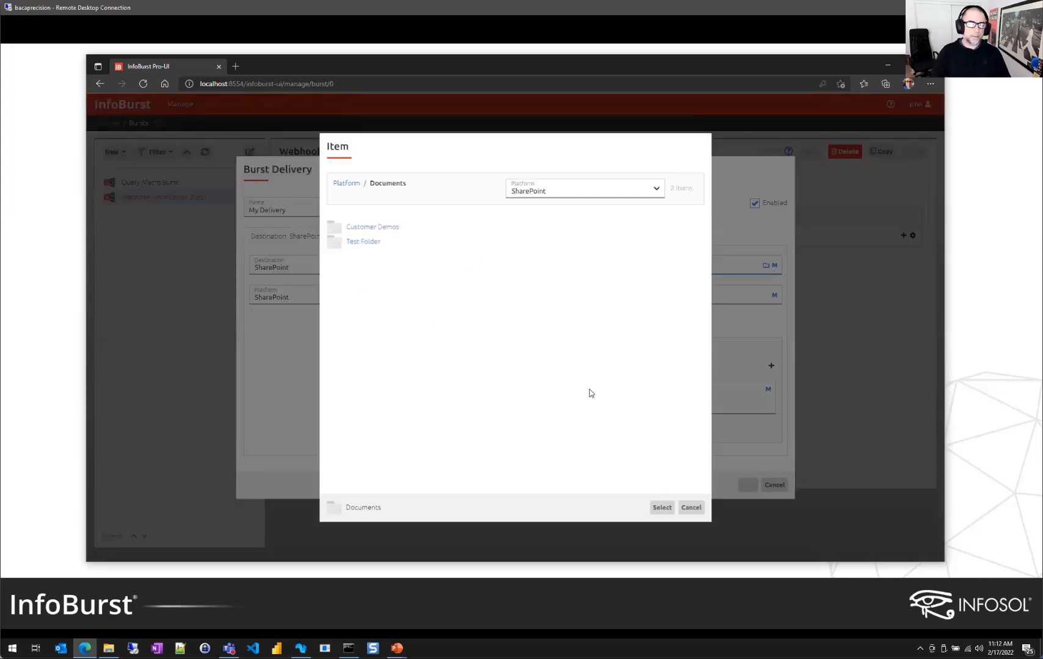
left_click(662, 507)
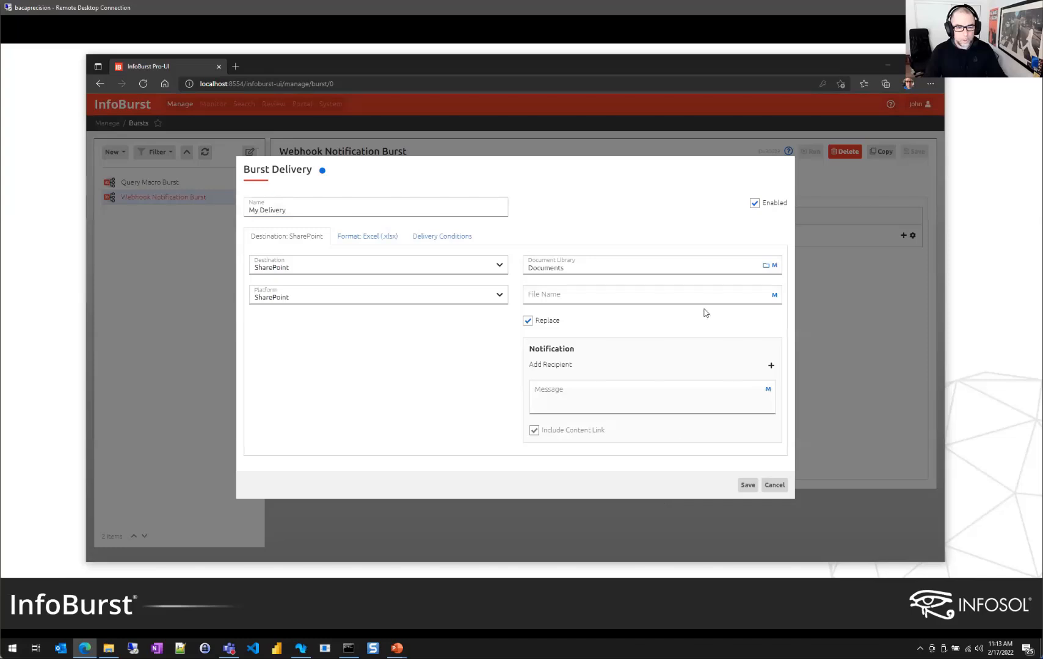
left_click(563, 367)
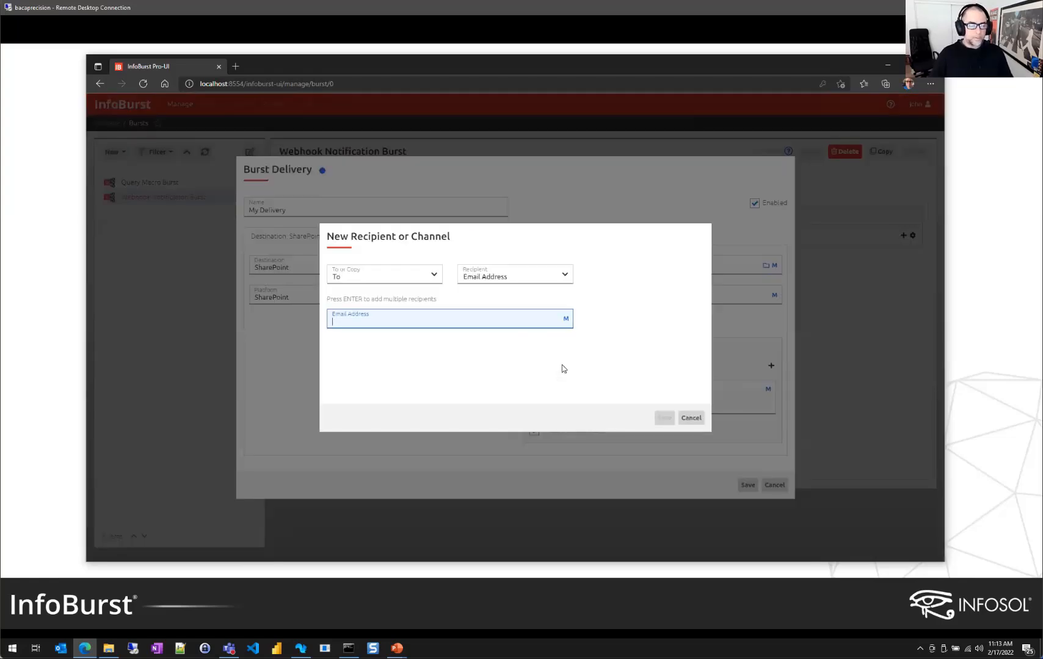
Set the recipient type to MS Teams with the IB Support Channel and save it
left_click(495, 278)
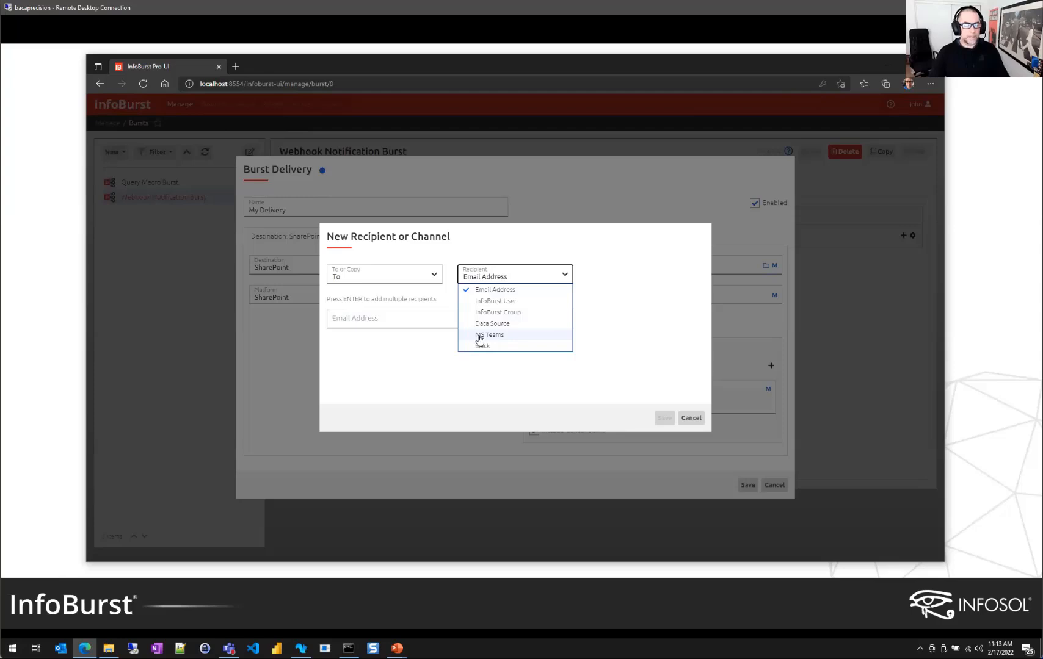
left_click(500, 336)
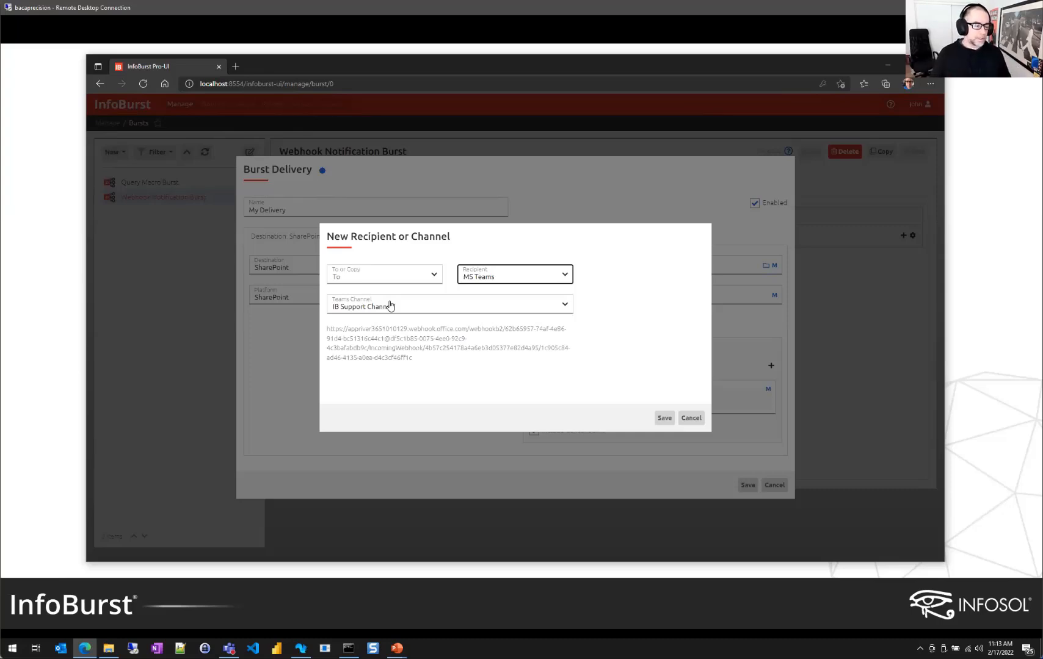
left_click(664, 419)
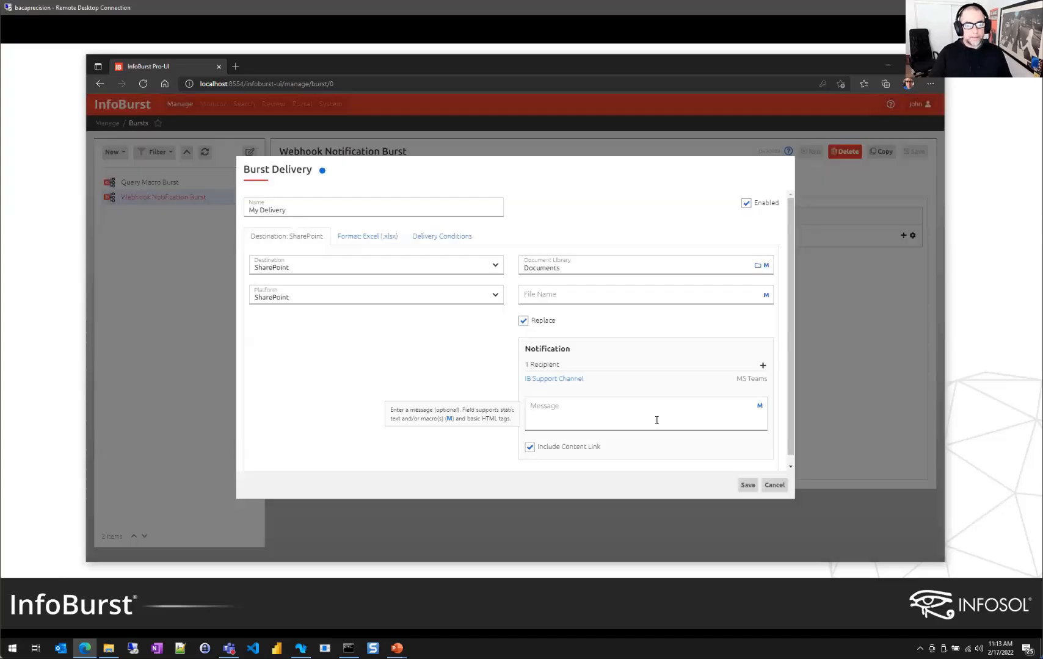
Compose 'New report content available for' as the notification message in the Macro Builder
left_click(576, 408)
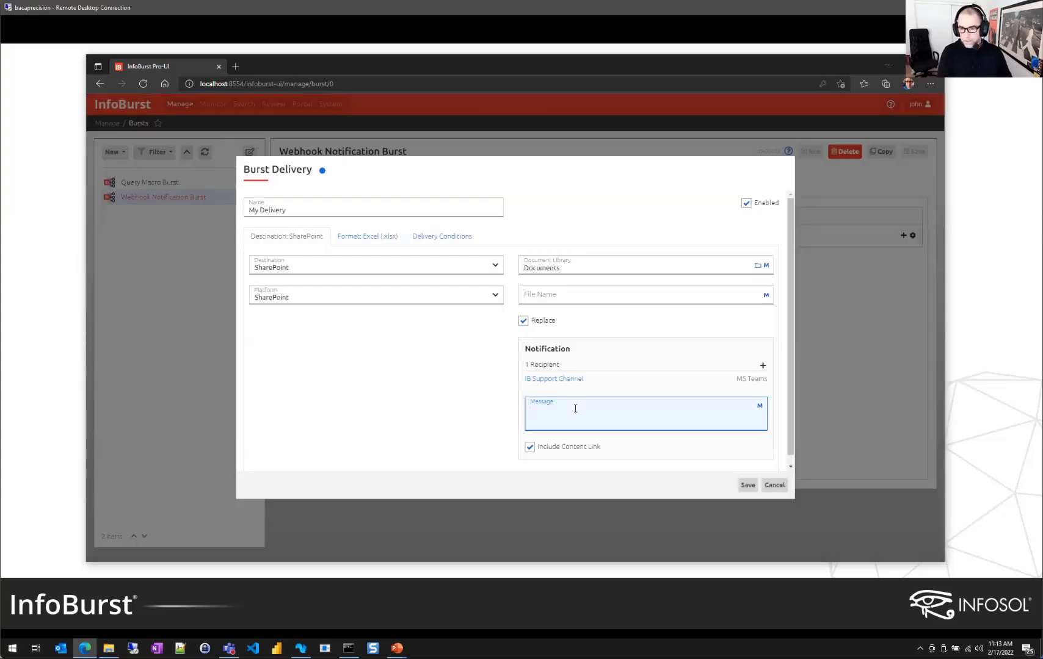
type("New")
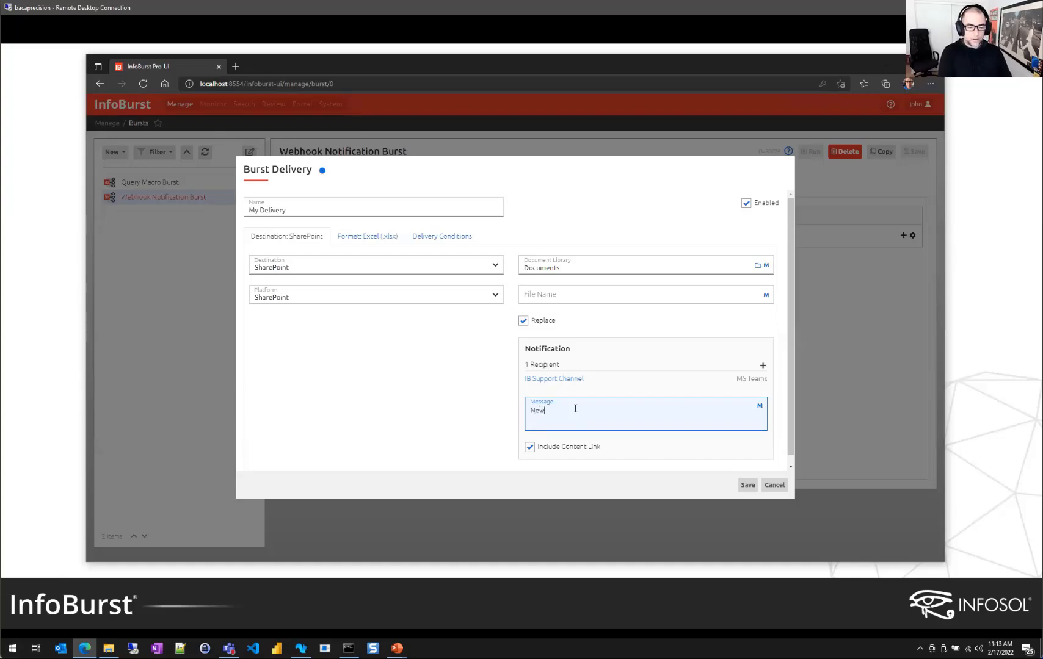
type(" report cont")
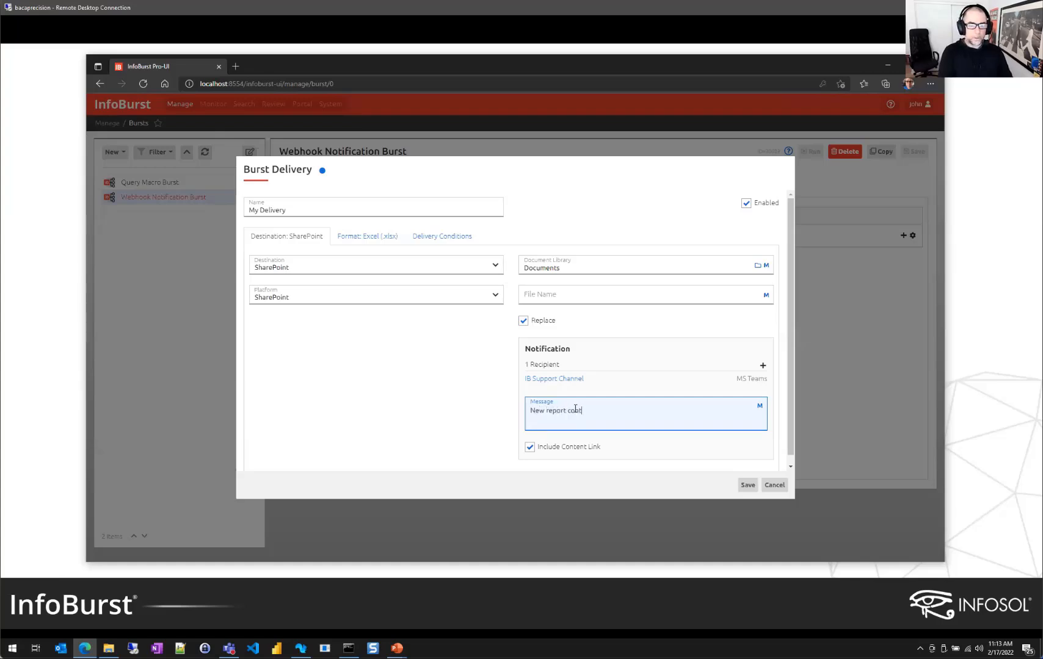
type("ent ab")
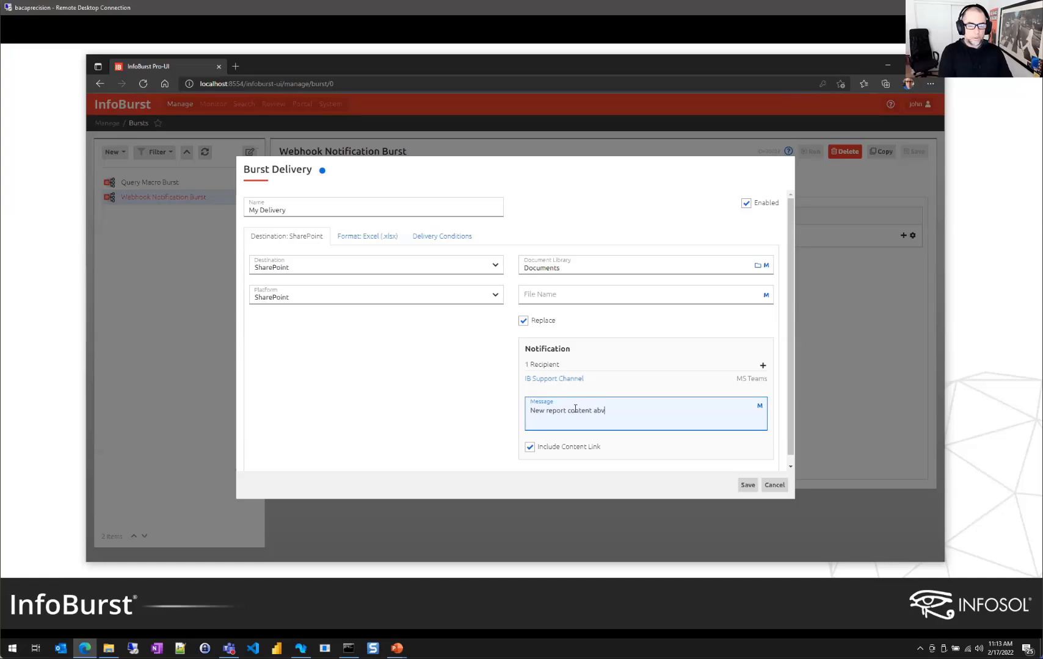
key("ctrl+a")
key("ctrl+c")
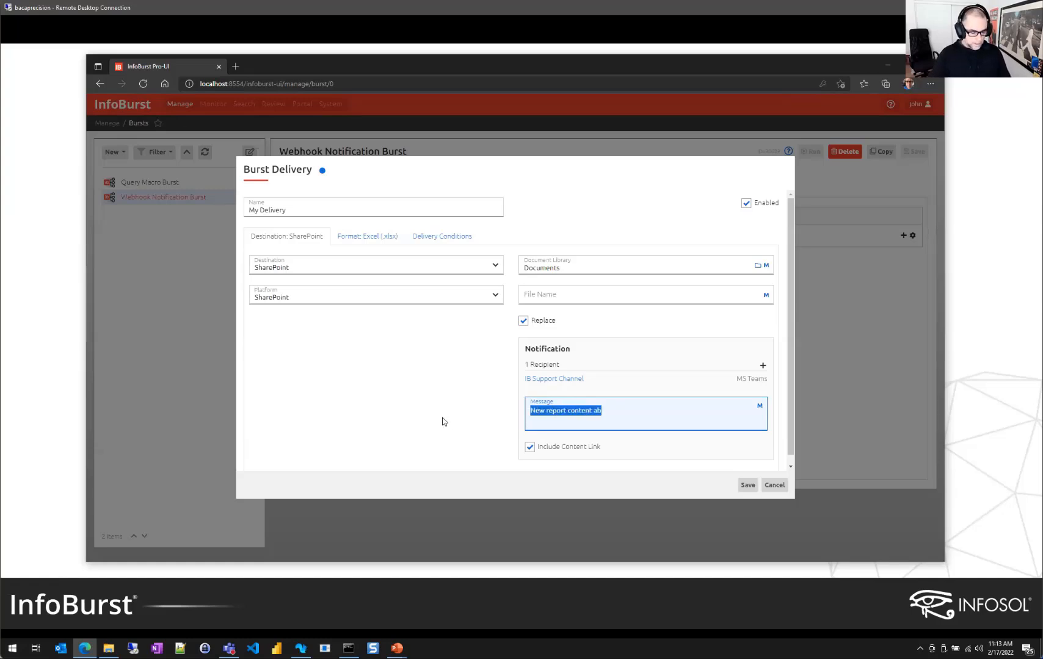
key("BackSpace")
left_click(759, 406)
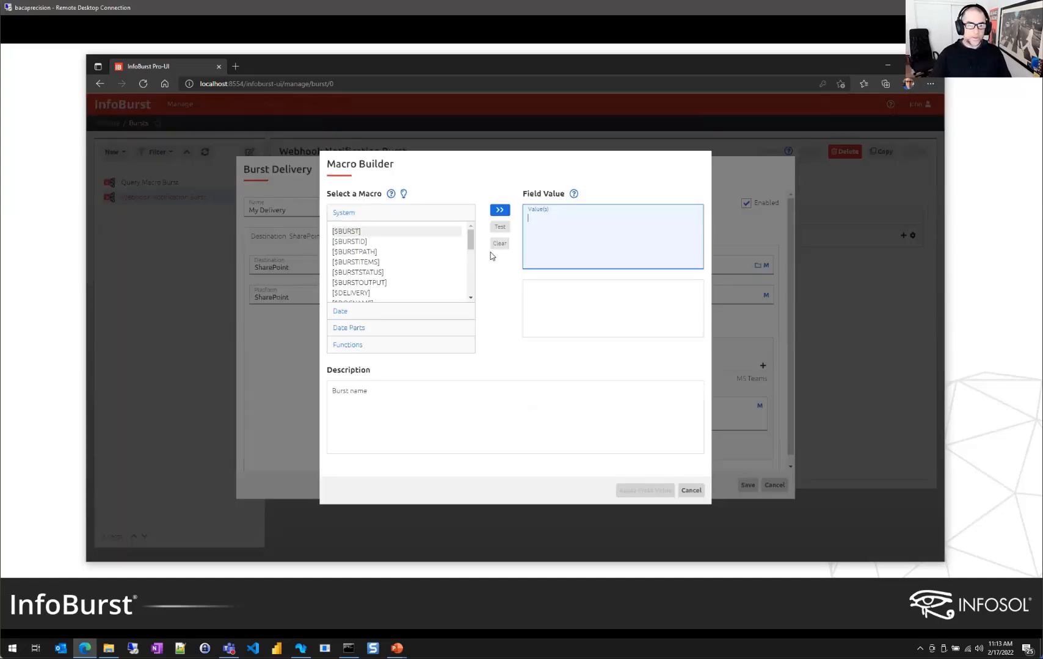
key("ctrl+v")
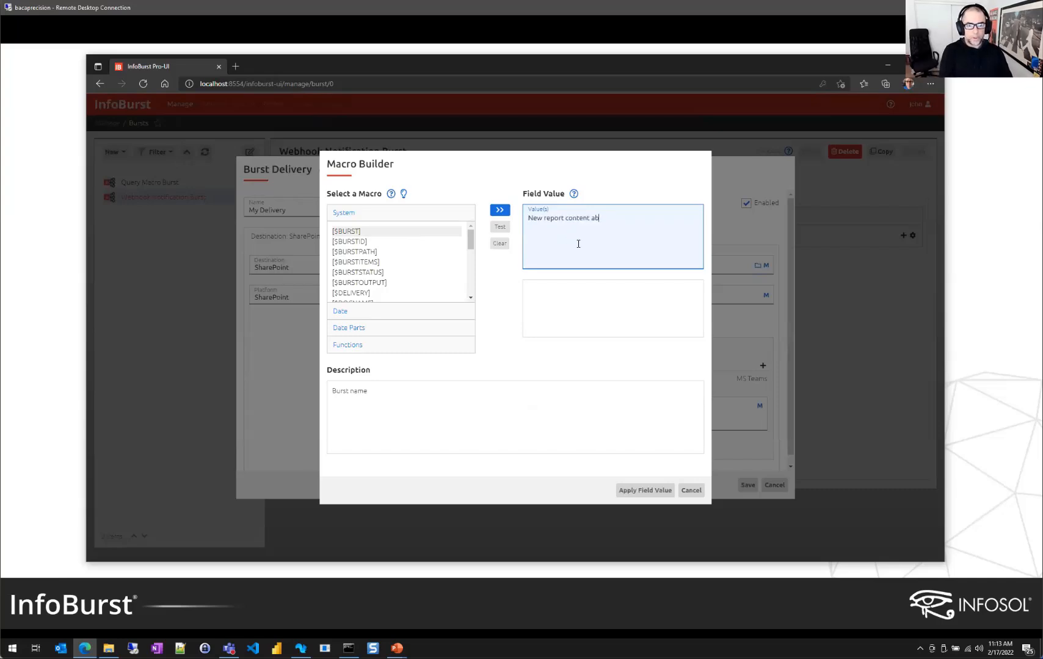
type("ailable for")
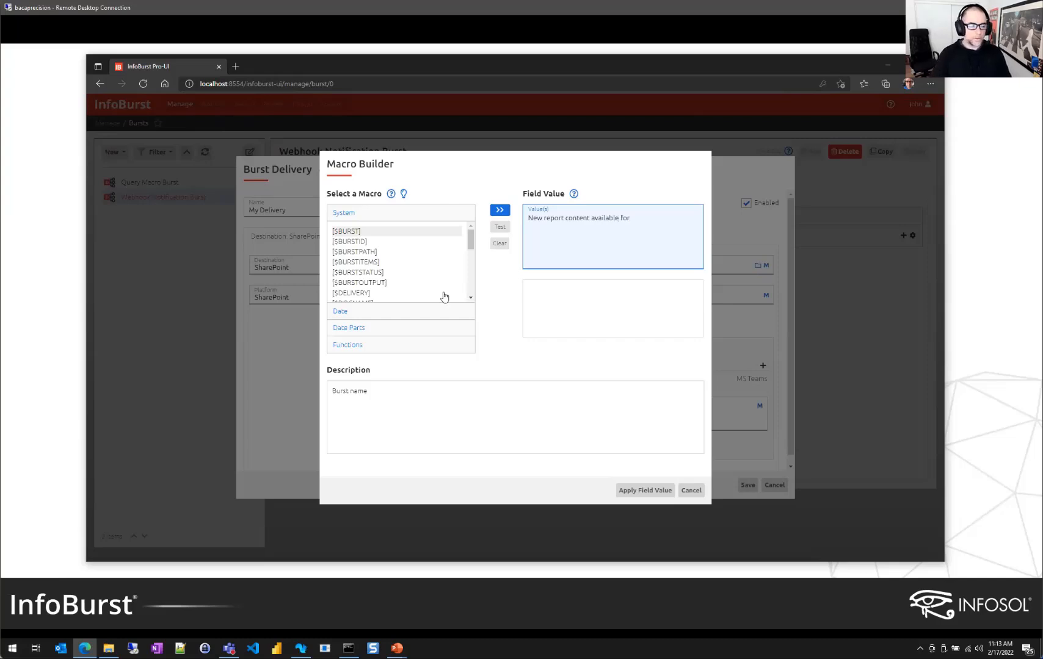
Append the [TODAY] date macro, apply the message, and save the delivery
left_click(340, 311)
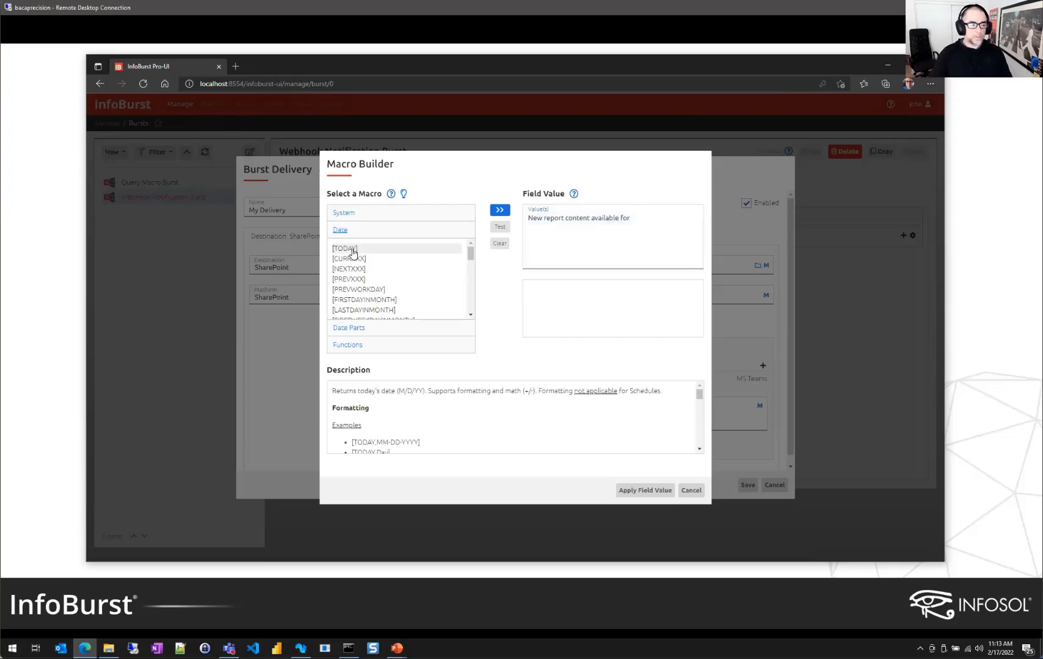
double_click(353, 249)
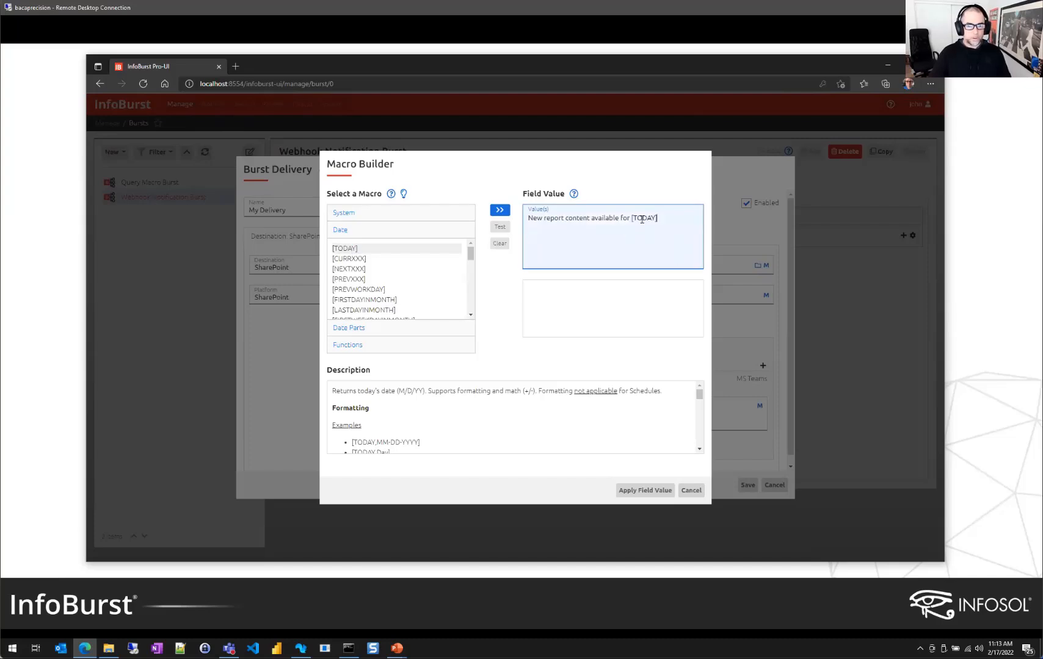
left_click(646, 489)
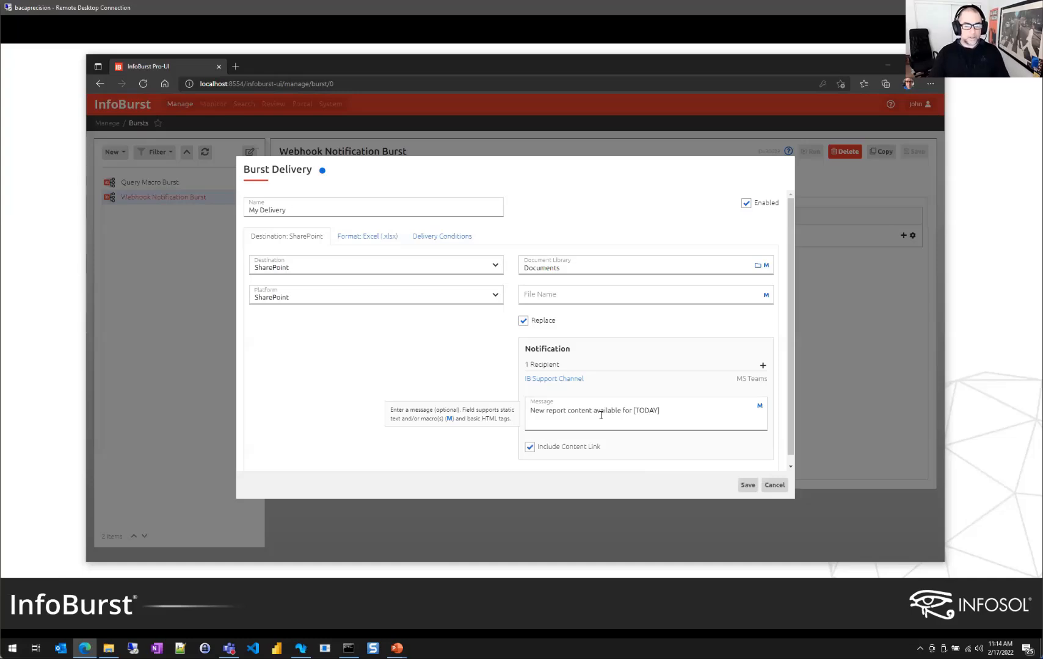
left_click(747, 486)
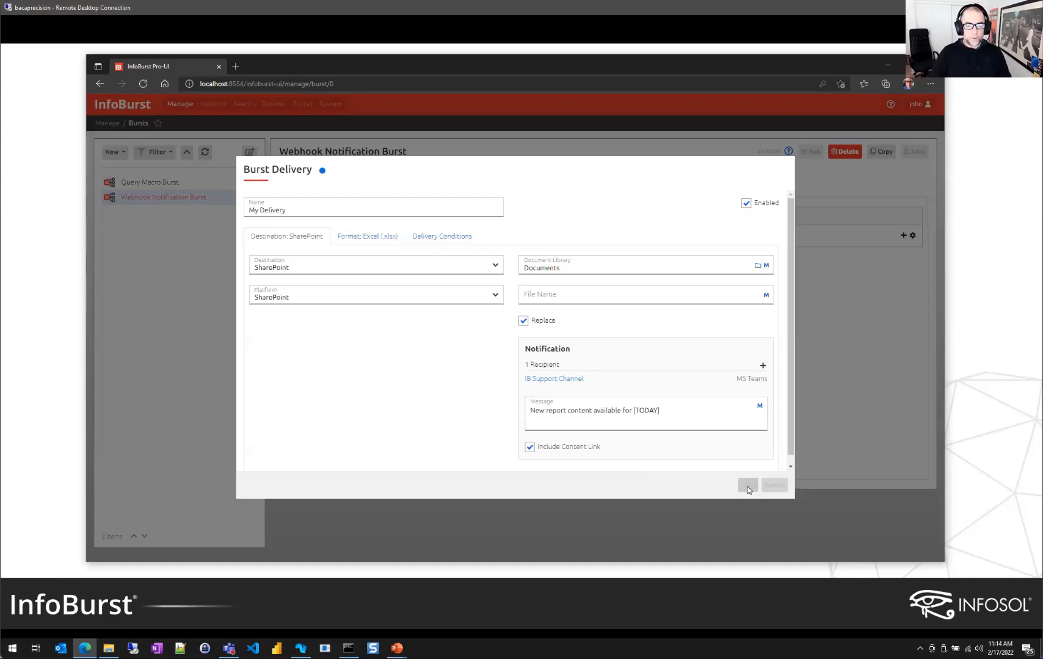
Run the burst to completion, check its Send Content Link to MS Teams log step, and switch to Teams
left_click(812, 153)
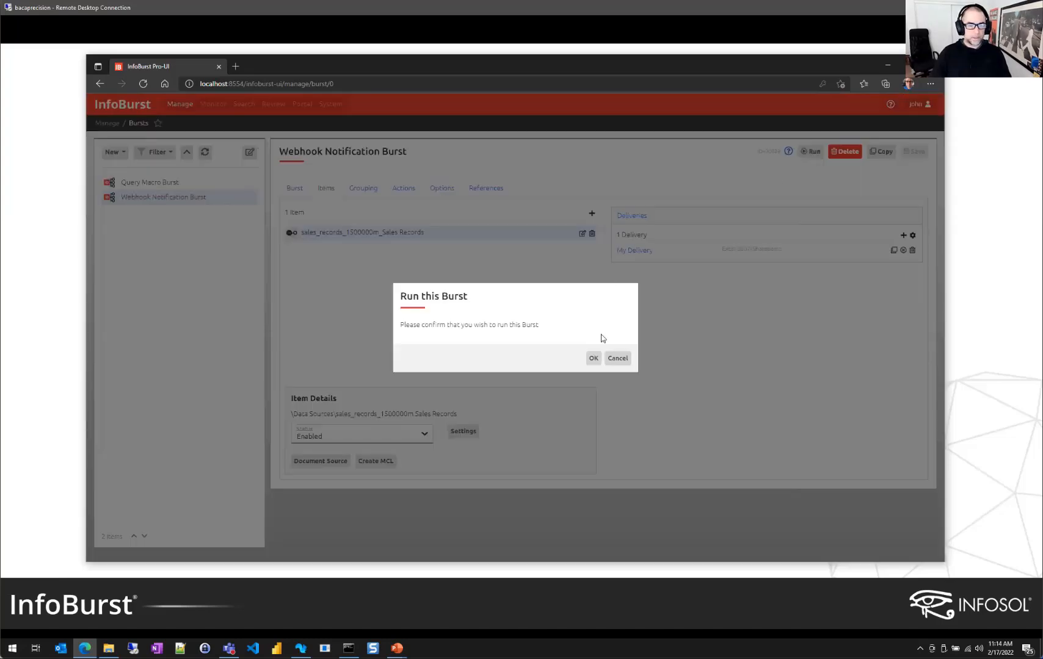
left_click(596, 360)
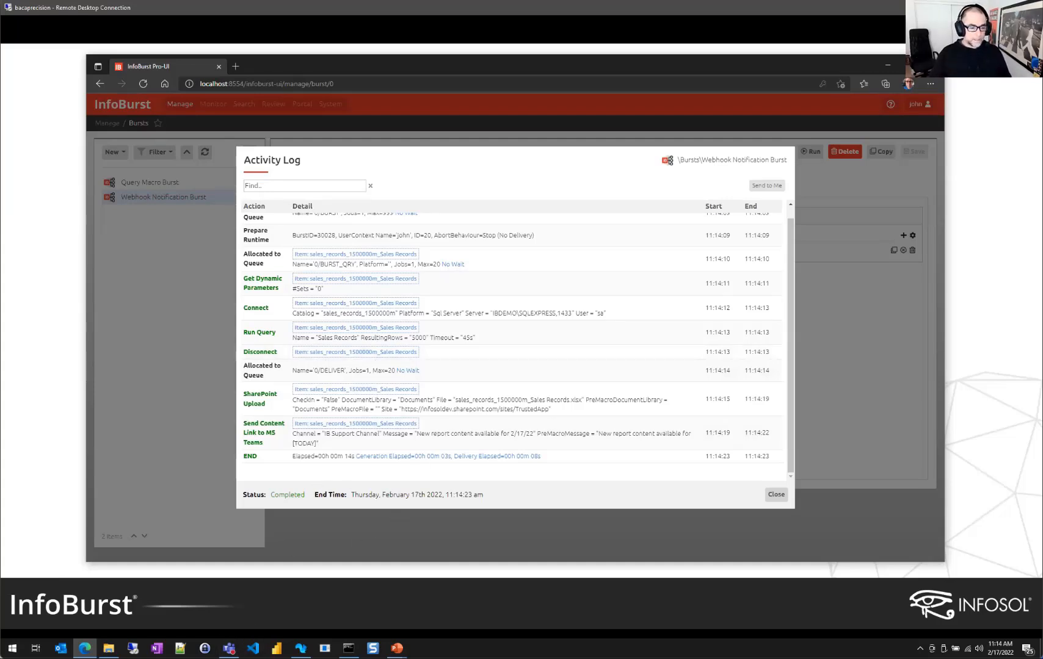
triple_click(269, 448)
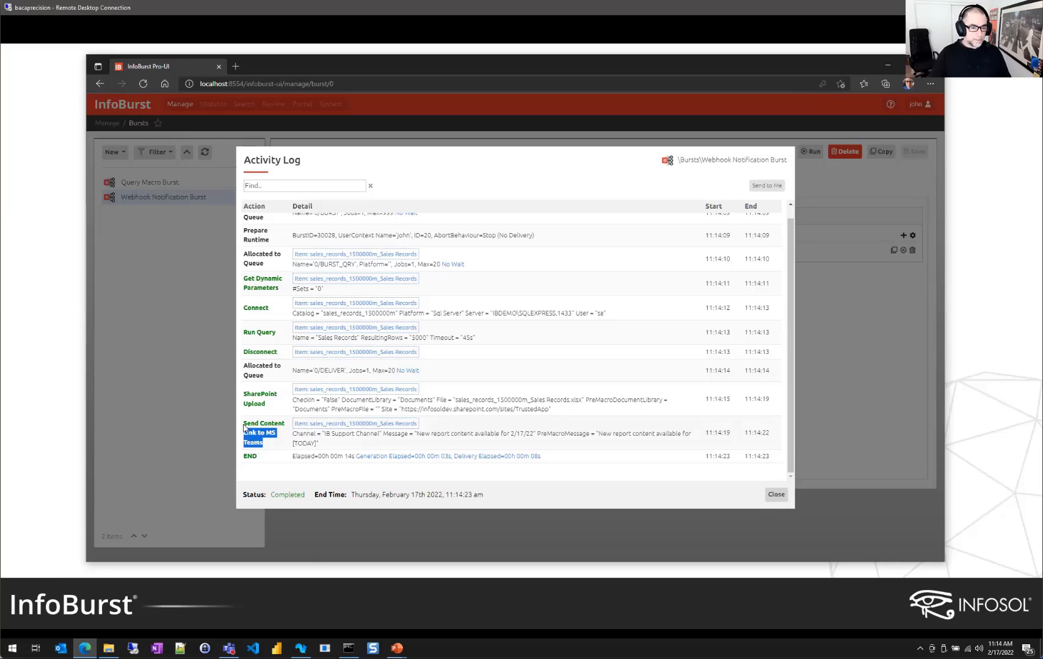
left_click(272, 453)
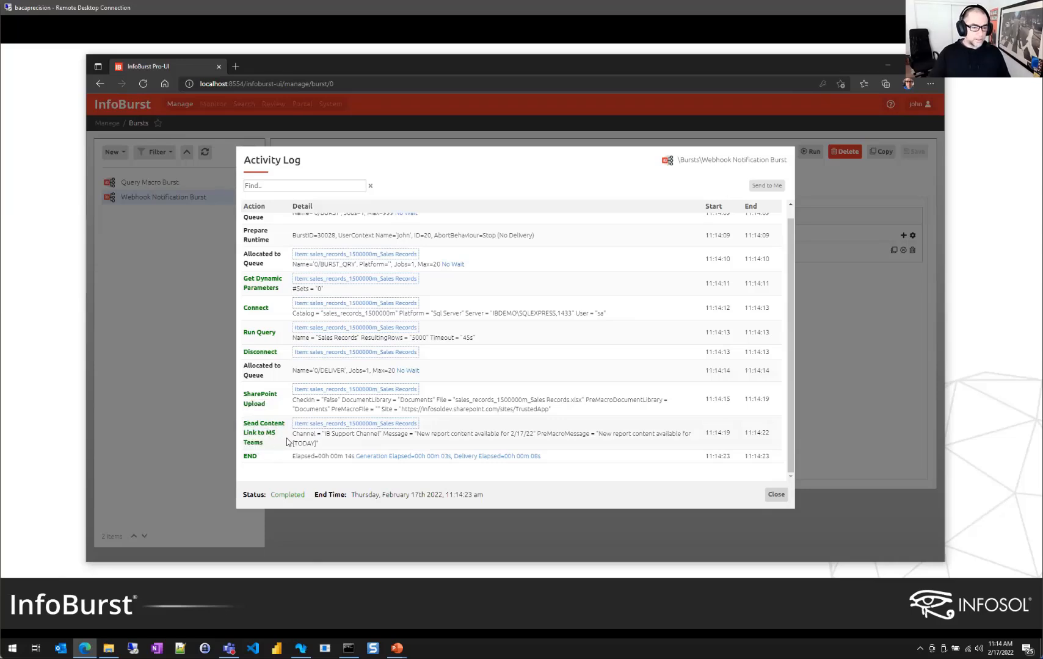
left_click(229, 649)
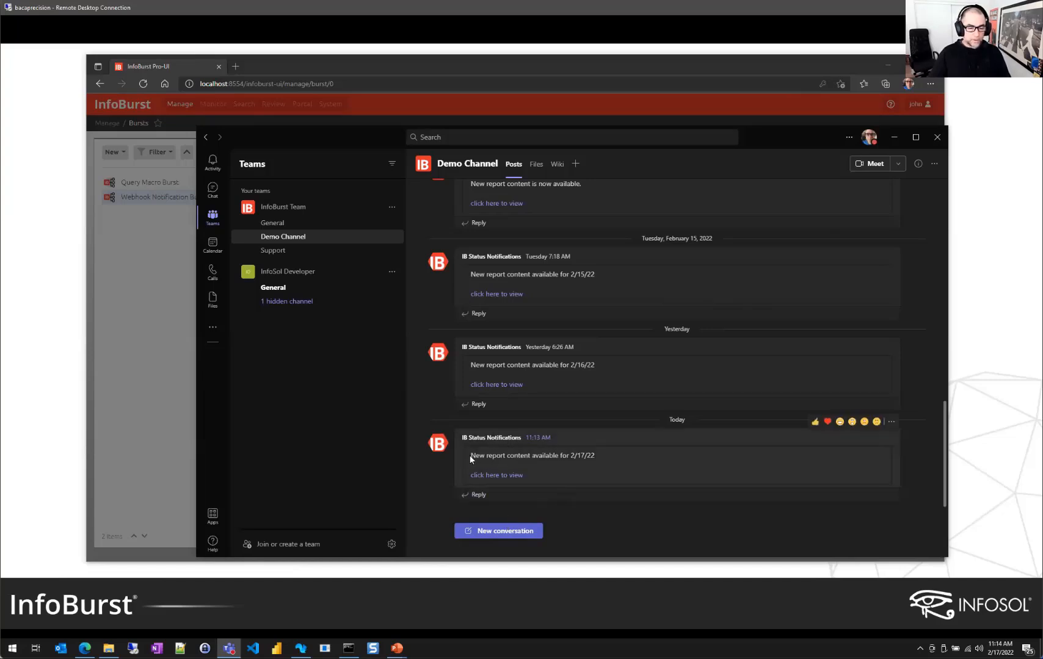
Verify the Teams post reads 'New report content available for 2/17/22'
left_click_drag(469, 455, 571, 458)
left_click(569, 462)
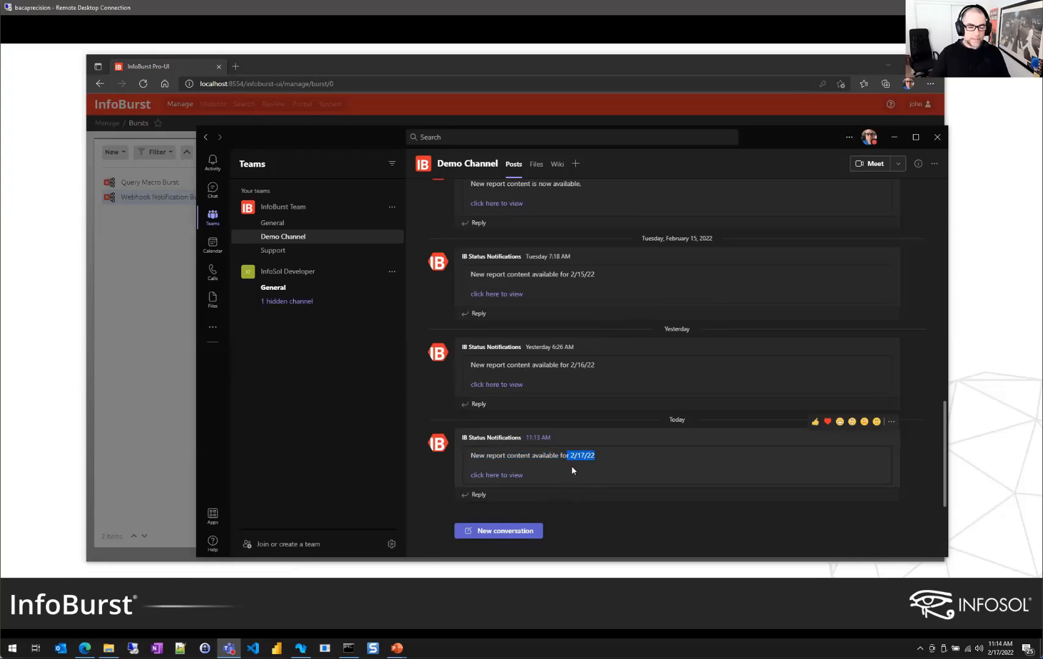
left_click(572, 469)
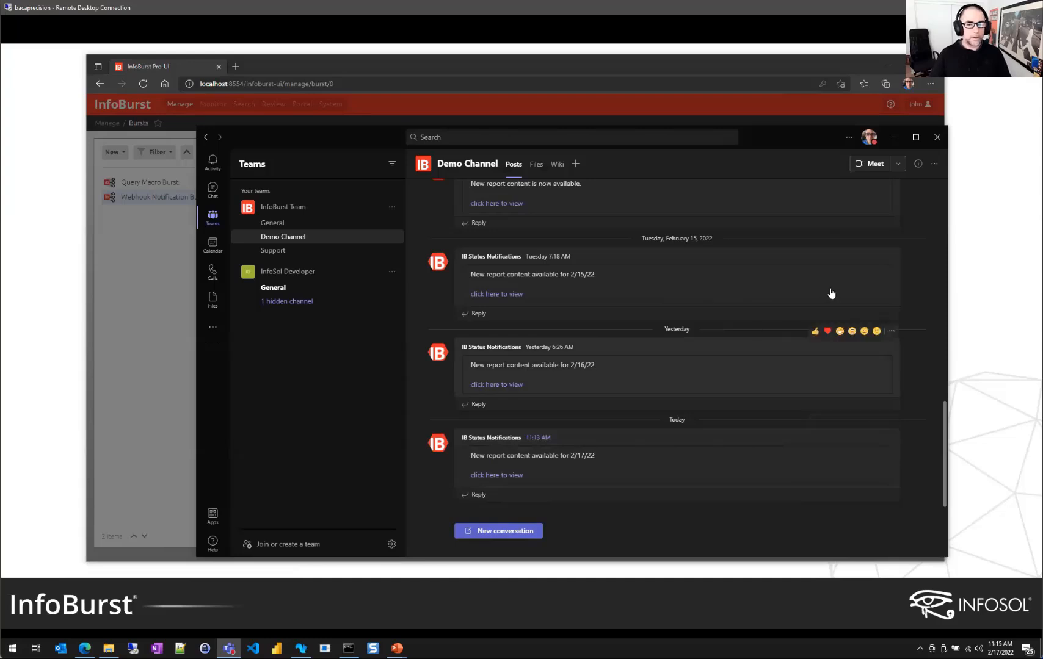
Minimize Teams, close the Activity Log, and advance the slideshow to the Squirrel365 slide
left_click(895, 139)
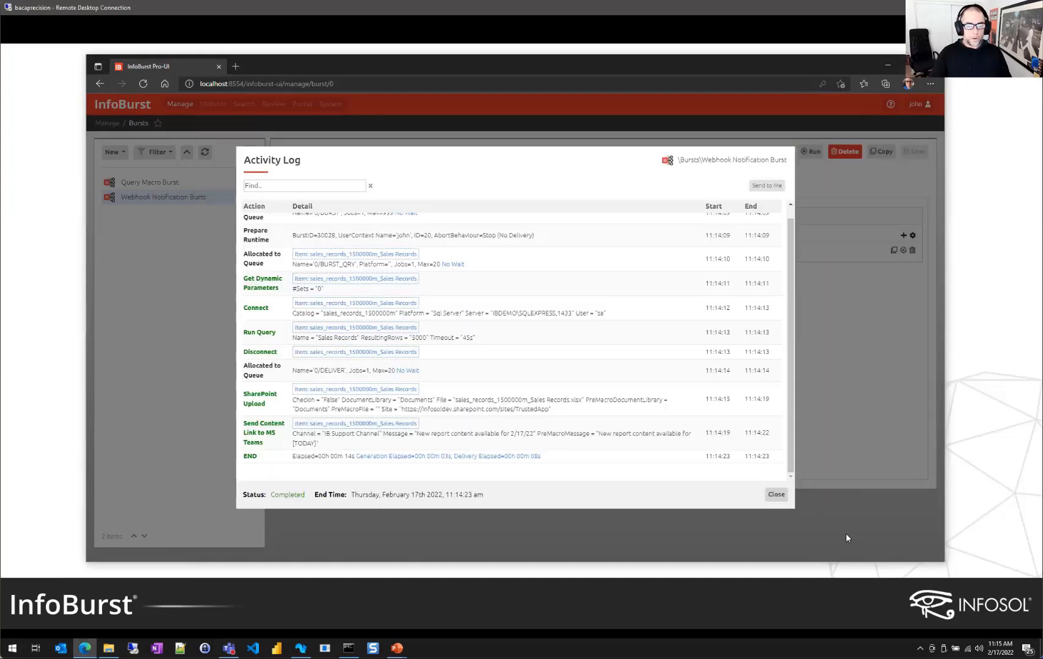
left_click(776, 495)
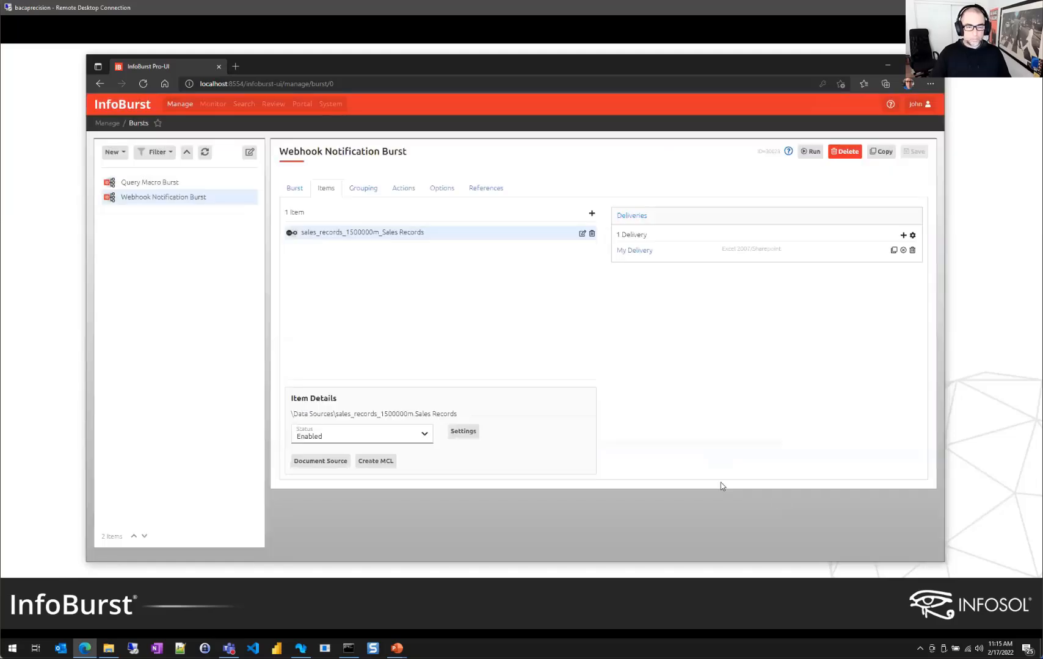
left_click(888, 65)
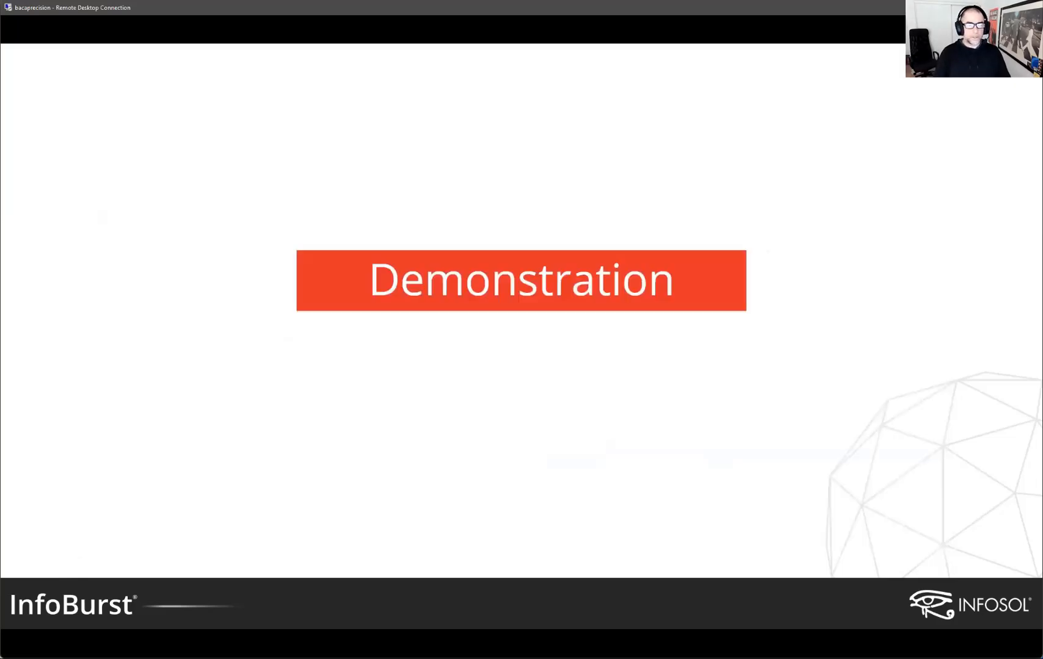
key("Right")
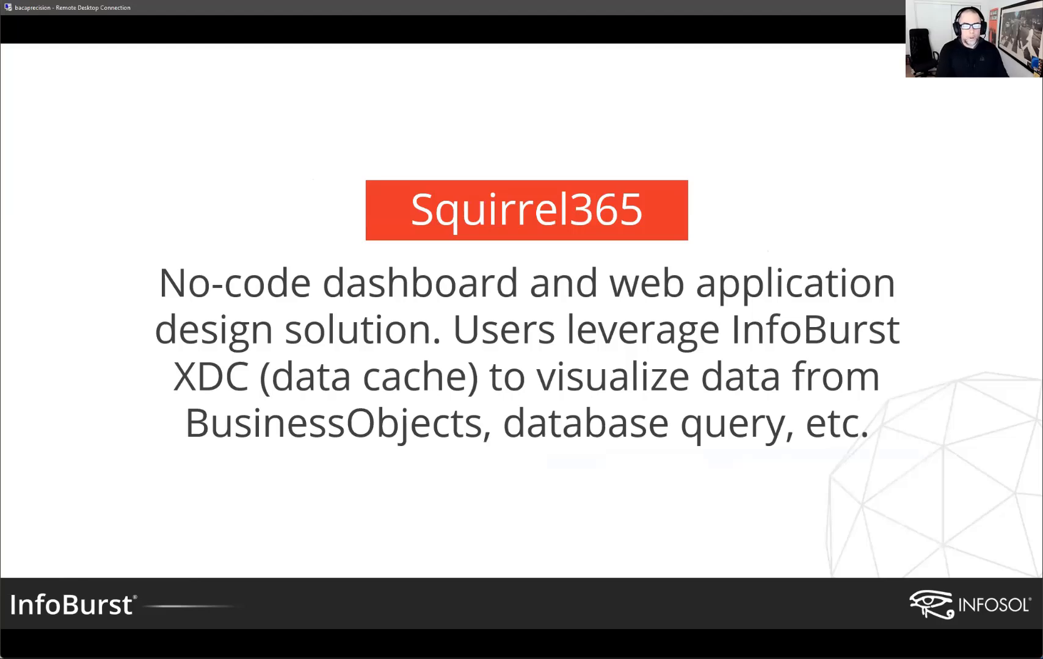
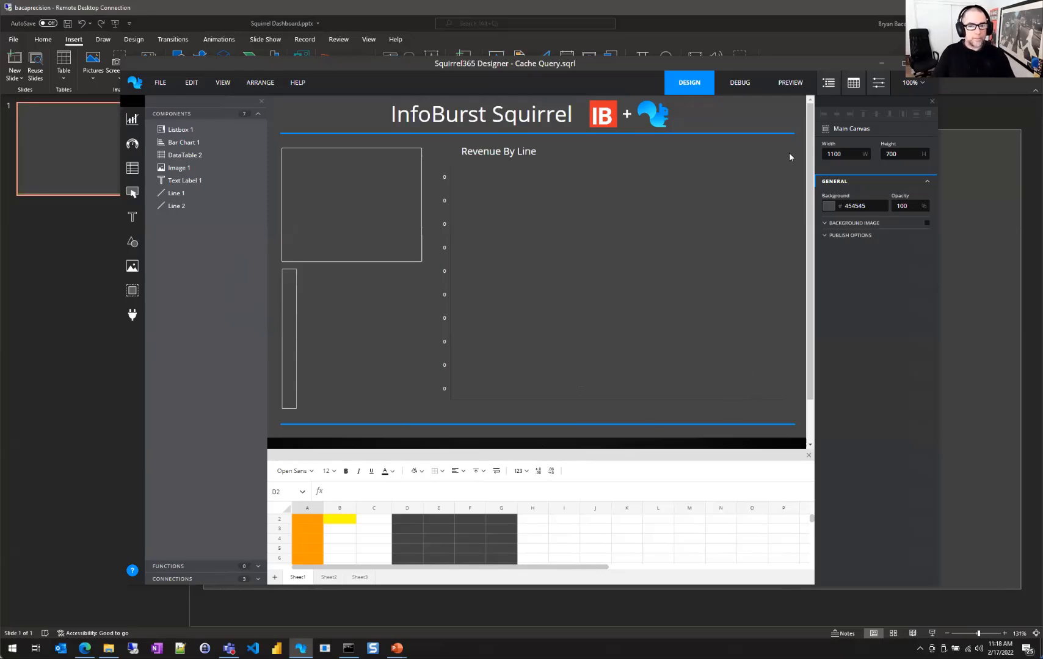
Preview the dashboard live for Chicago, Miami, Washington and San Francisco, then minimize the runtime window
left_click(790, 83)
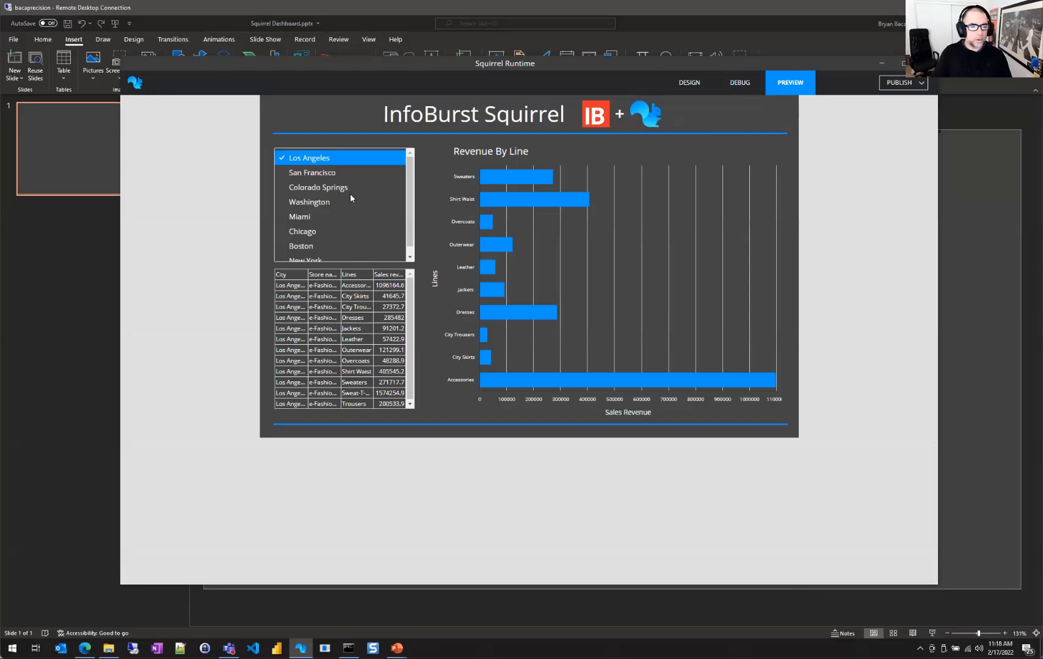
left_click(308, 237)
left_click(306, 218)
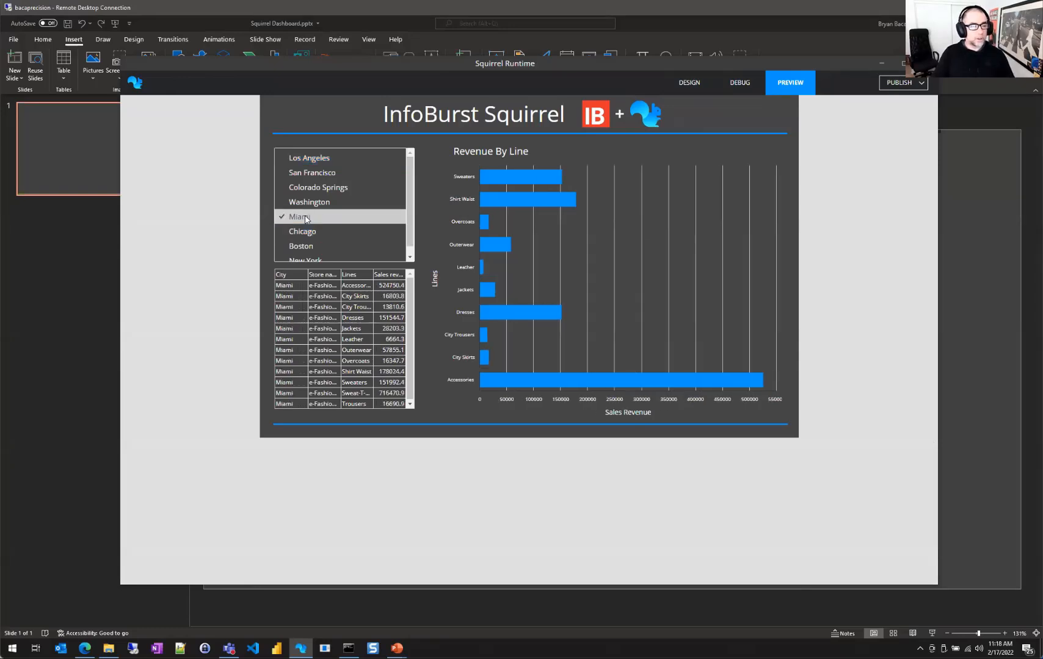
left_click(309, 203)
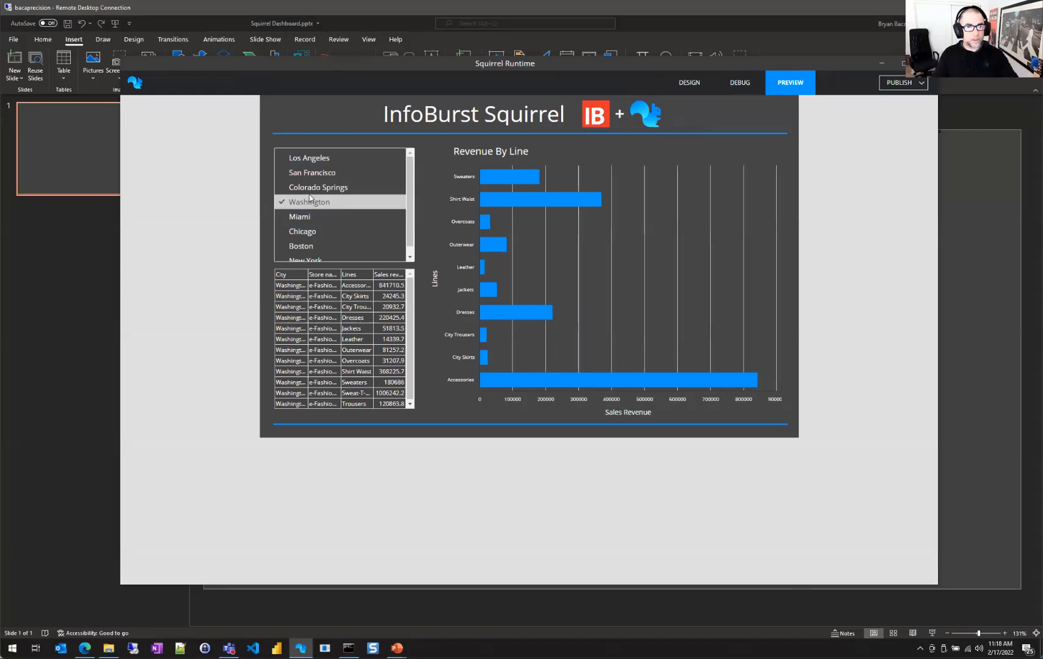
left_click(307, 174)
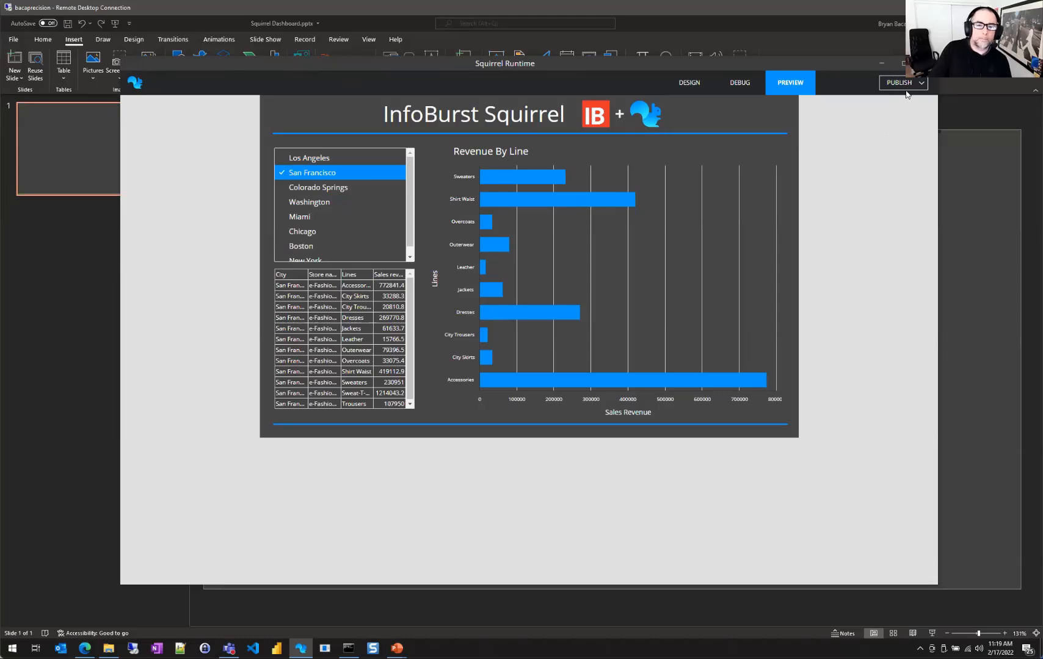
mouse_move(639, 244)
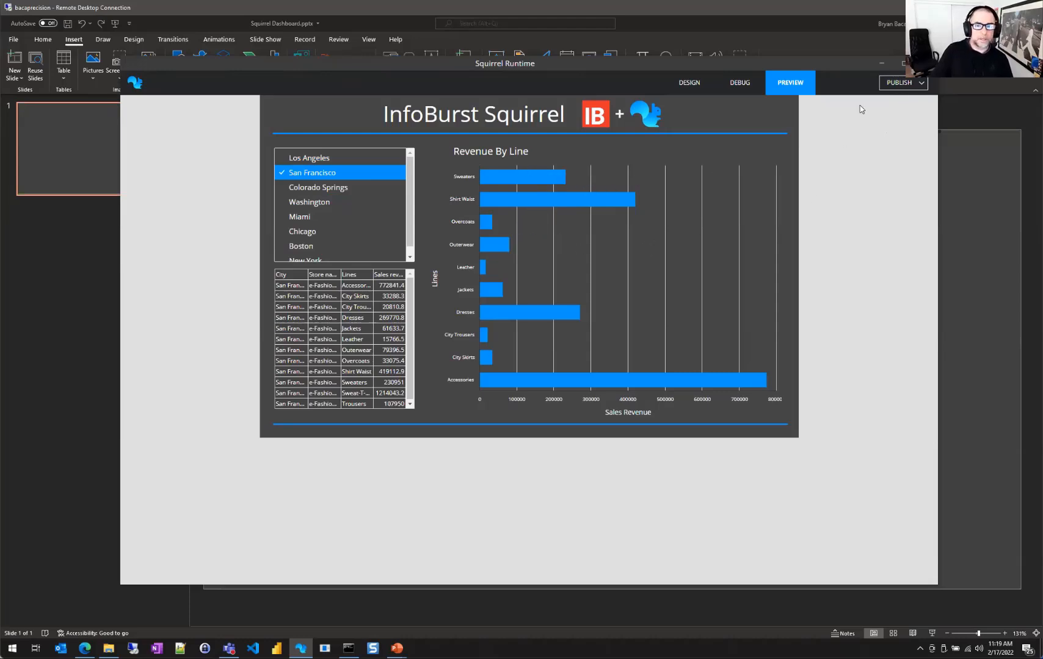
left_click(883, 65)
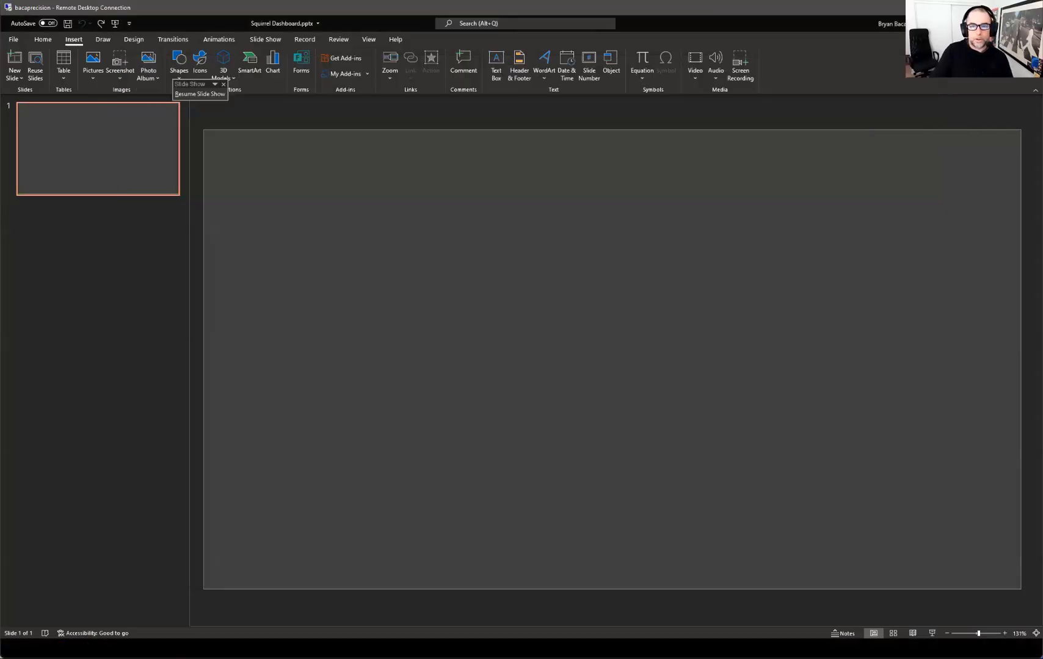
Minimize PowerPoint, switch to the Edge browser and go to the InfoBurst Pro-UI Portal home
left_click(980, 23)
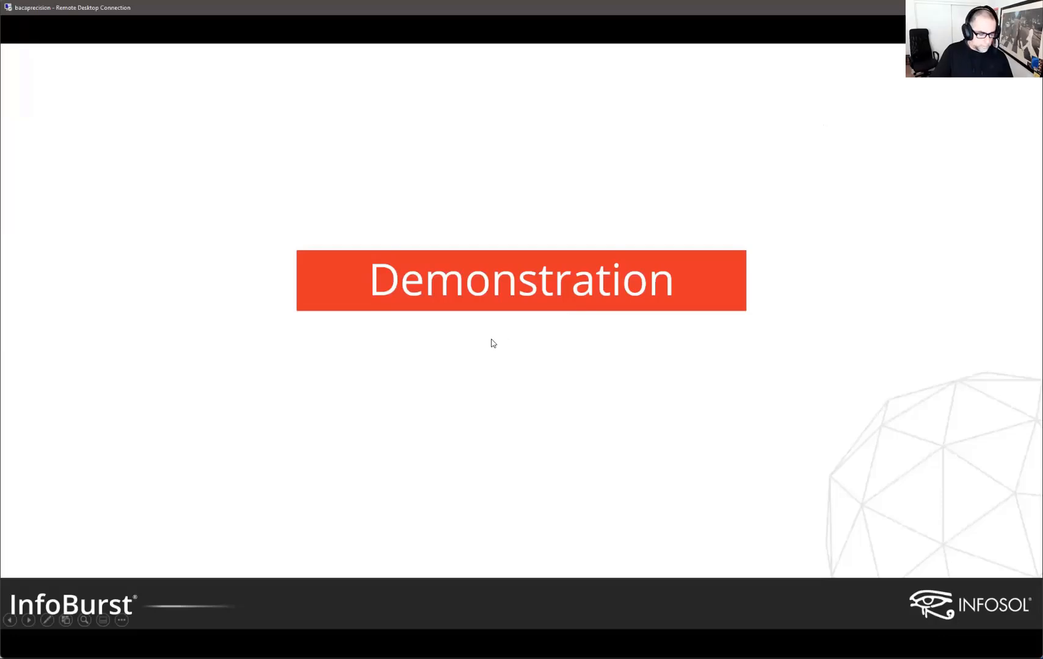
key("alt+Tab")
key("alt+Tab")
key("alt+Tab")
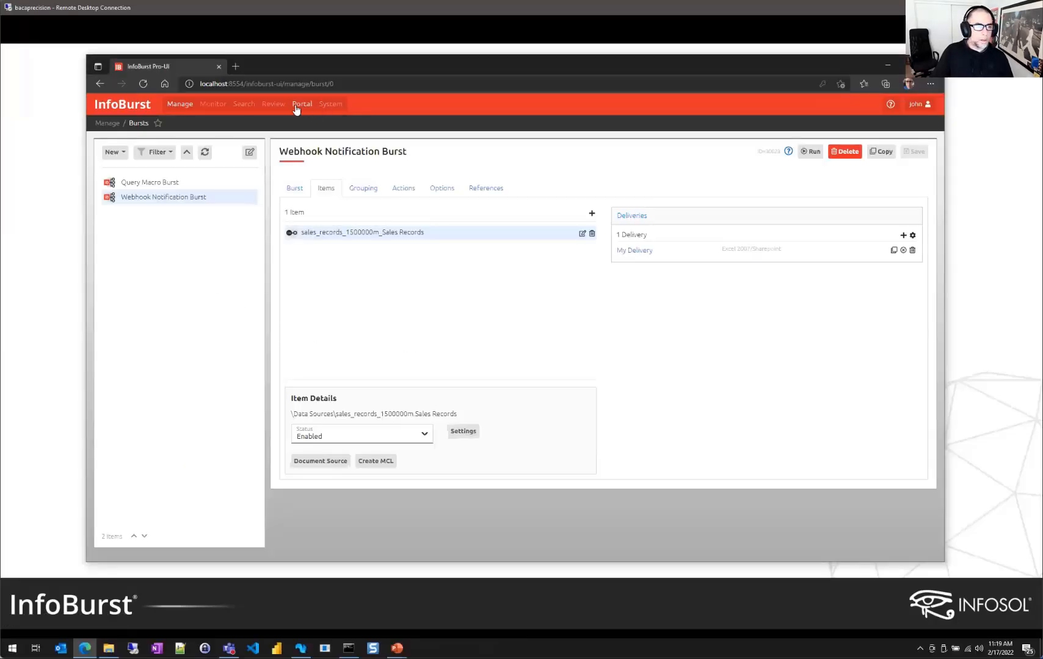
left_click(302, 105)
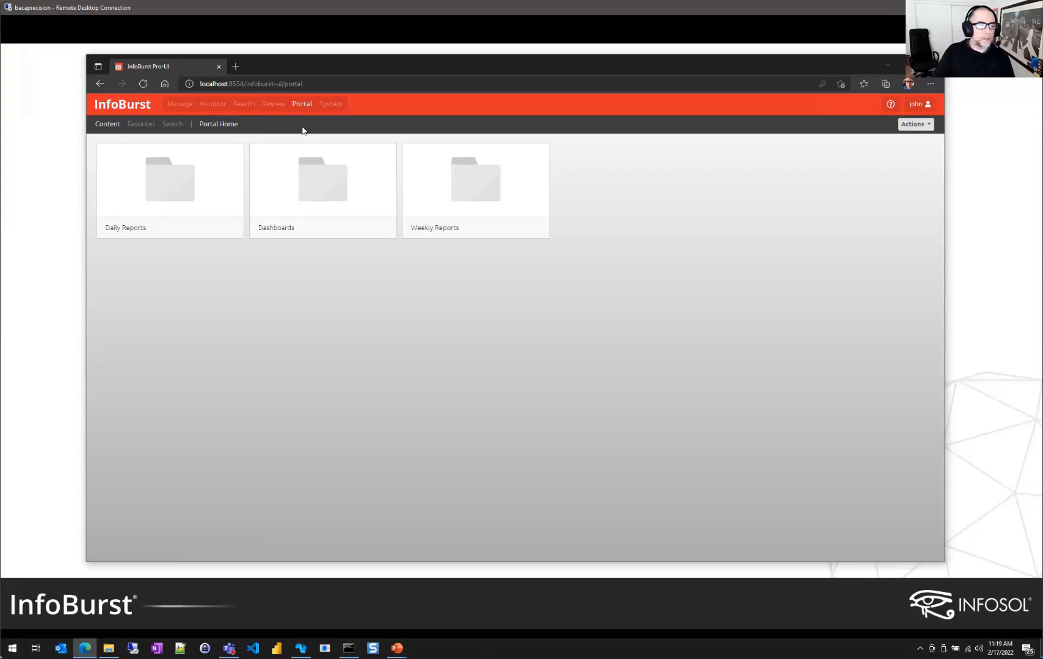
Delete the InfoBurst Squirrel dashboard and its history from the Dashboards folder
left_click(321, 195)
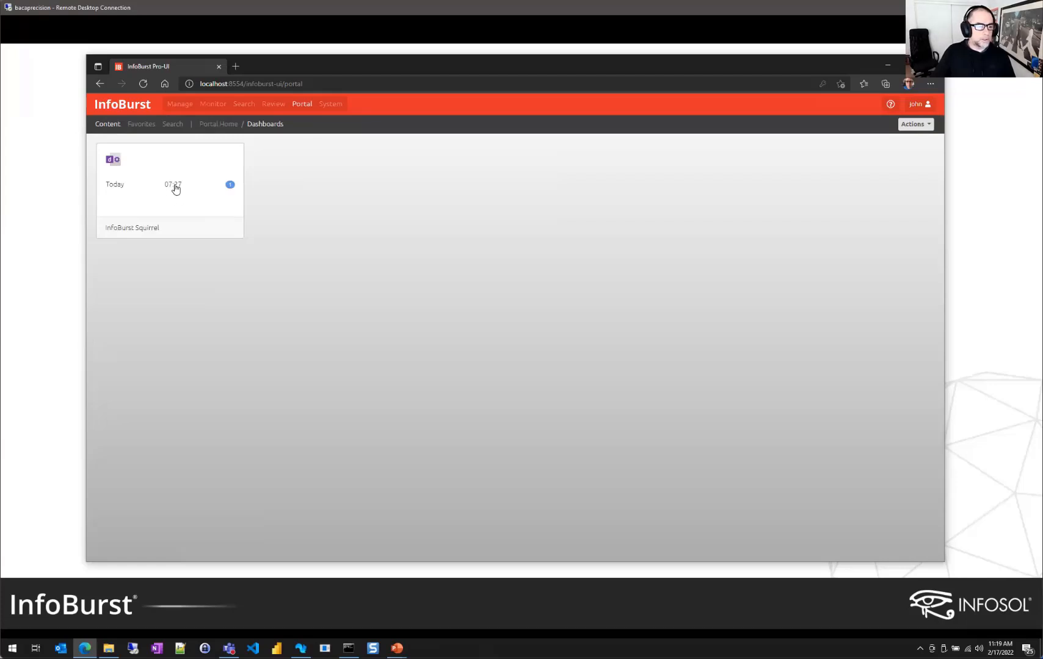
left_click(914, 124)
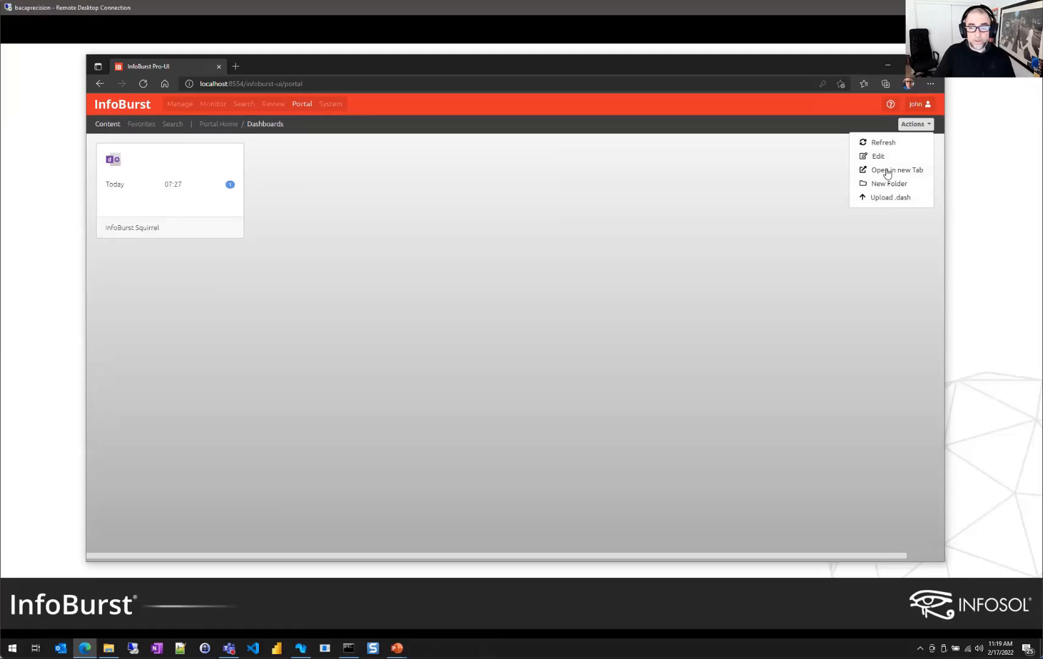
left_click(236, 152)
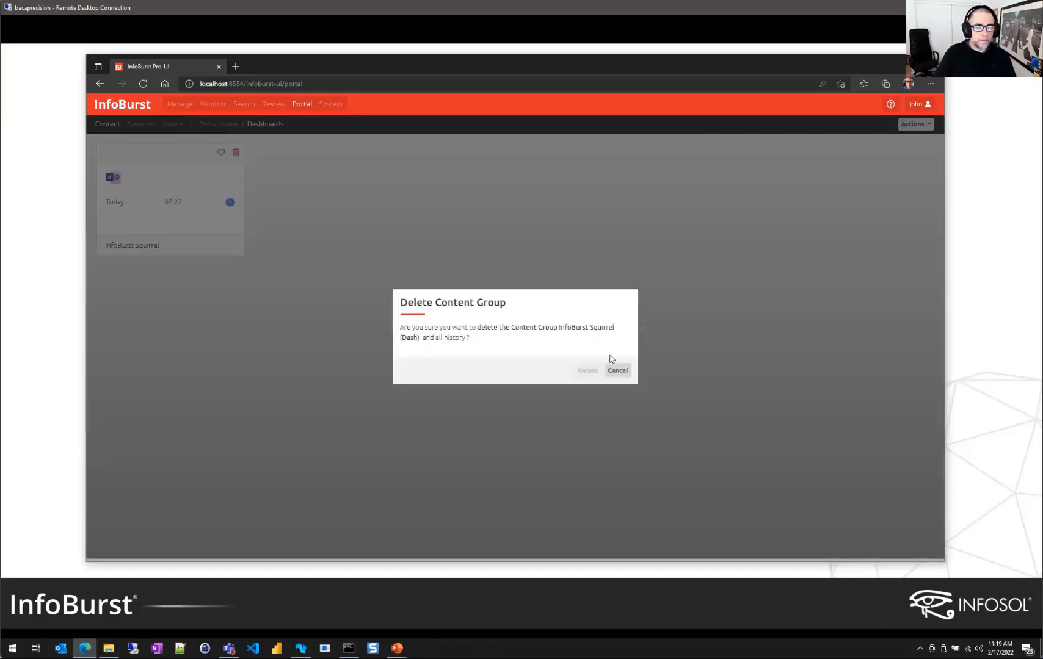
left_click(587, 372)
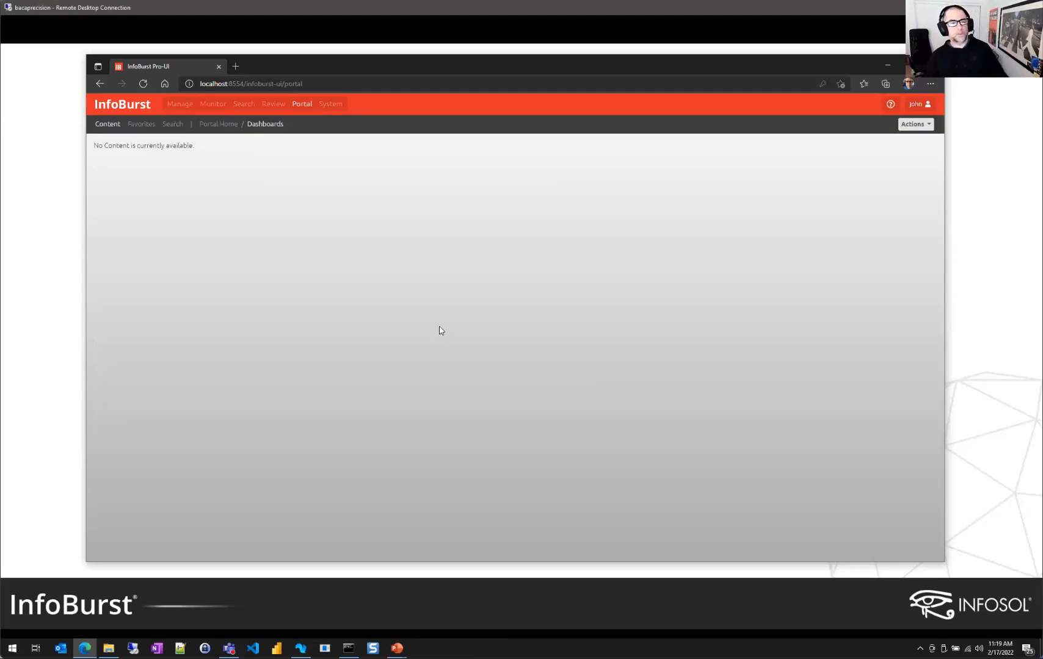
left_click(921, 127)
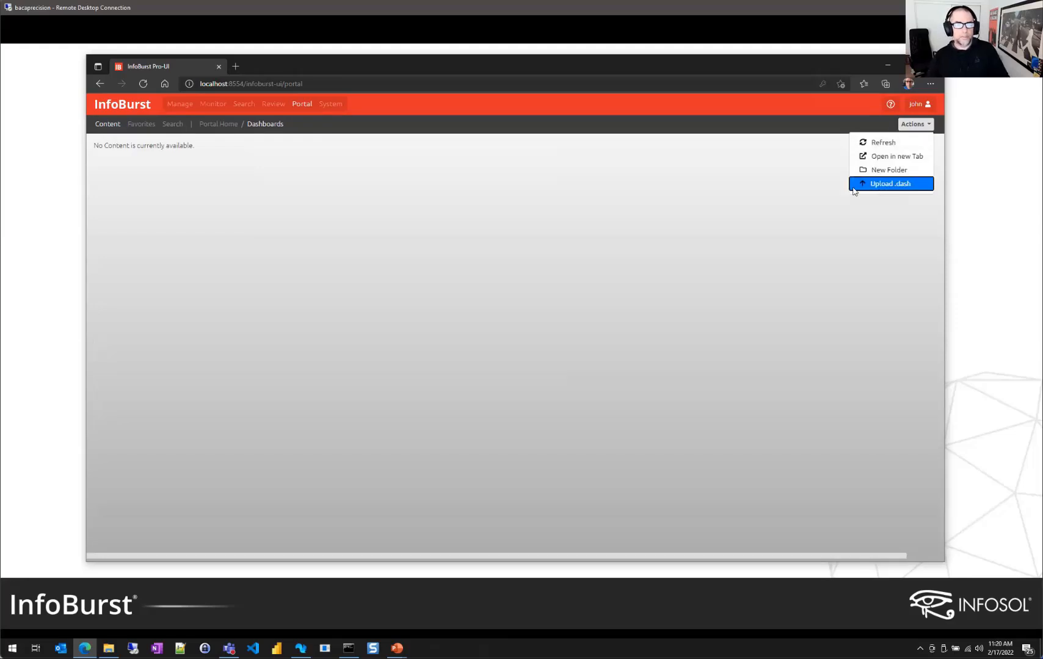
Upload InfoBurst Squirrel.dash from the Desktop into the Dashboards folder
left_click(881, 185)
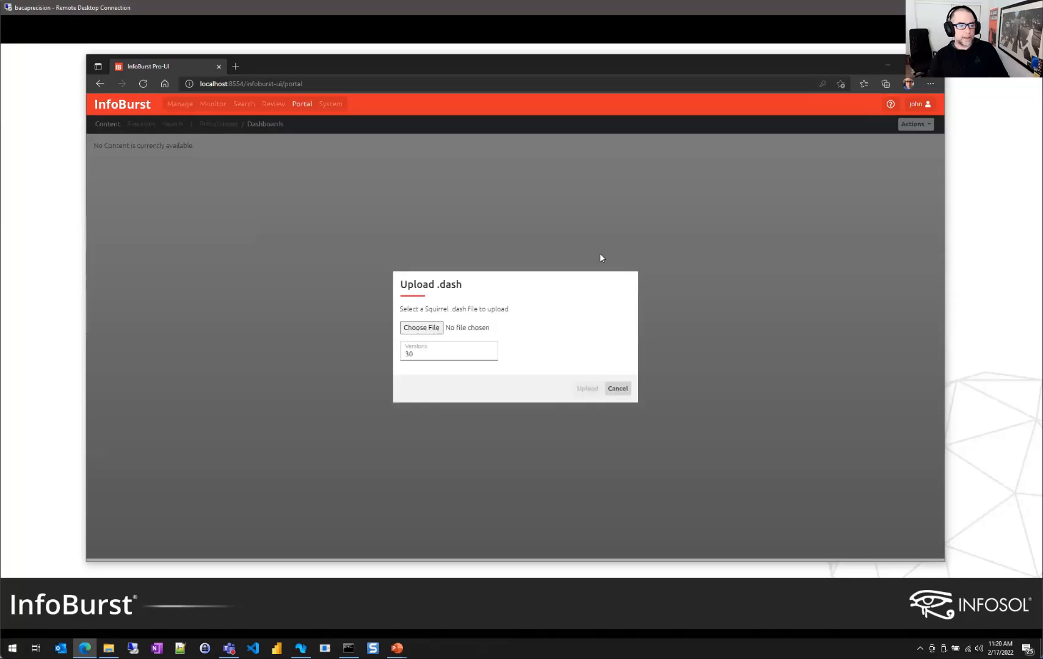
left_click(428, 329)
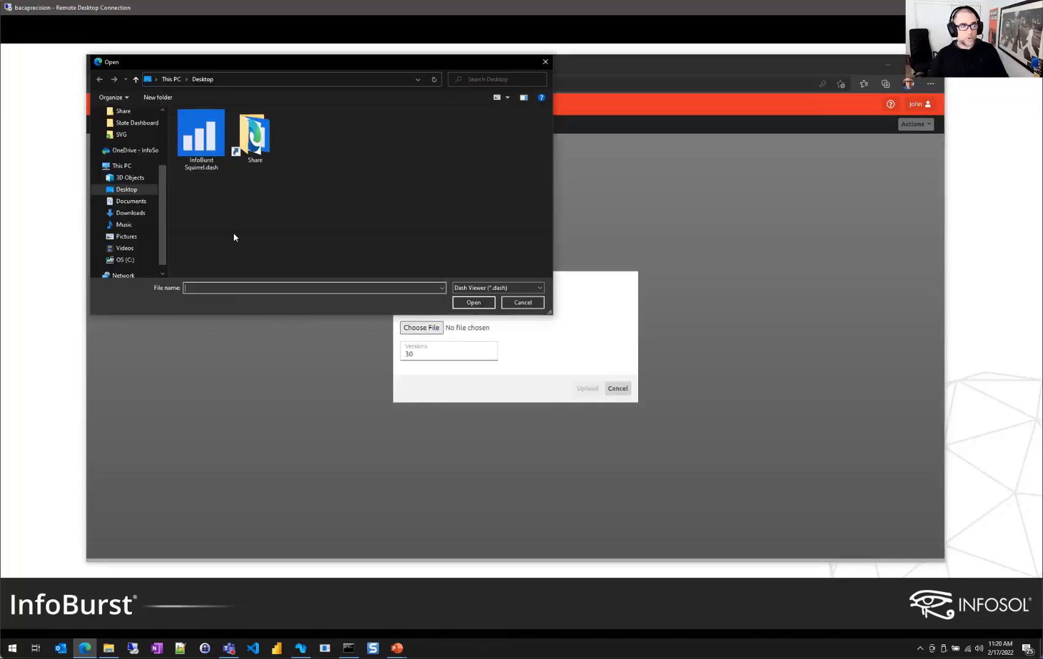
left_click(201, 137)
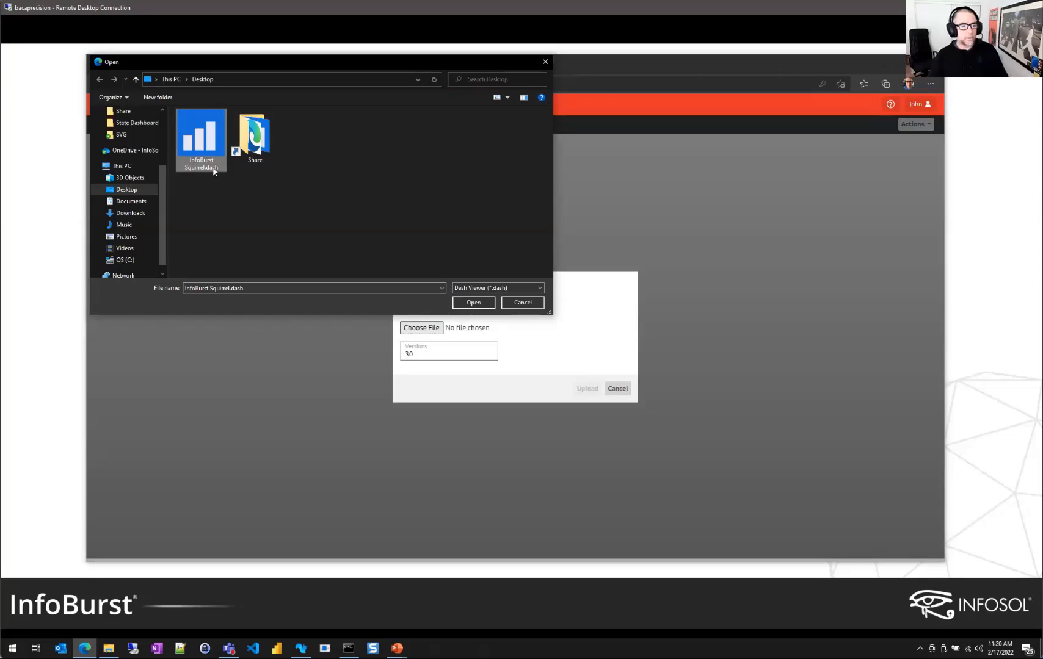
left_click(472, 302)
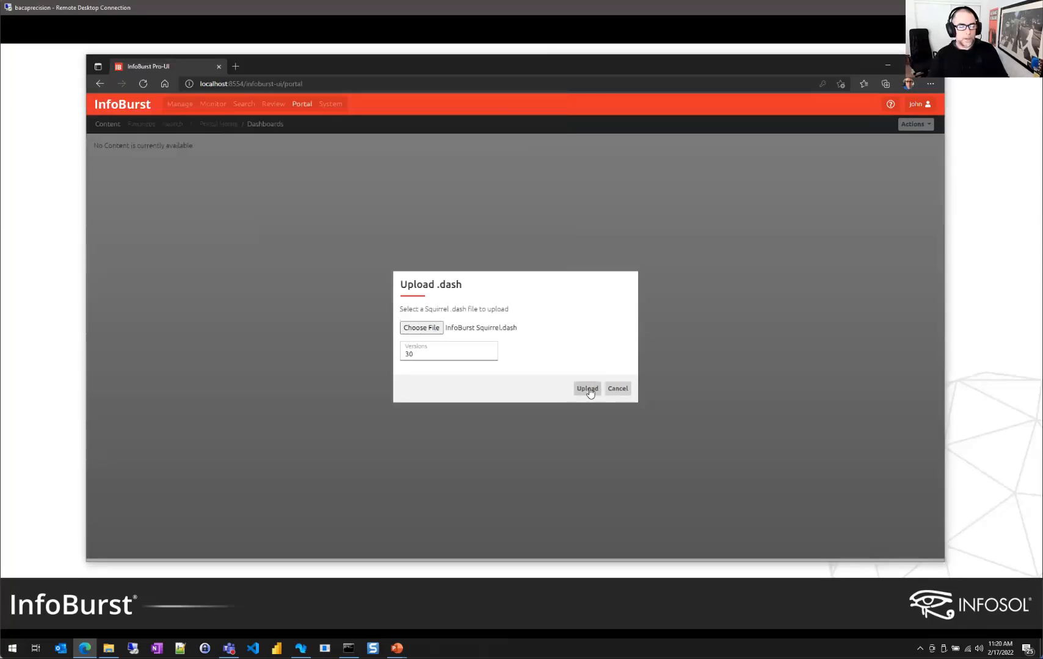
left_click(586, 389)
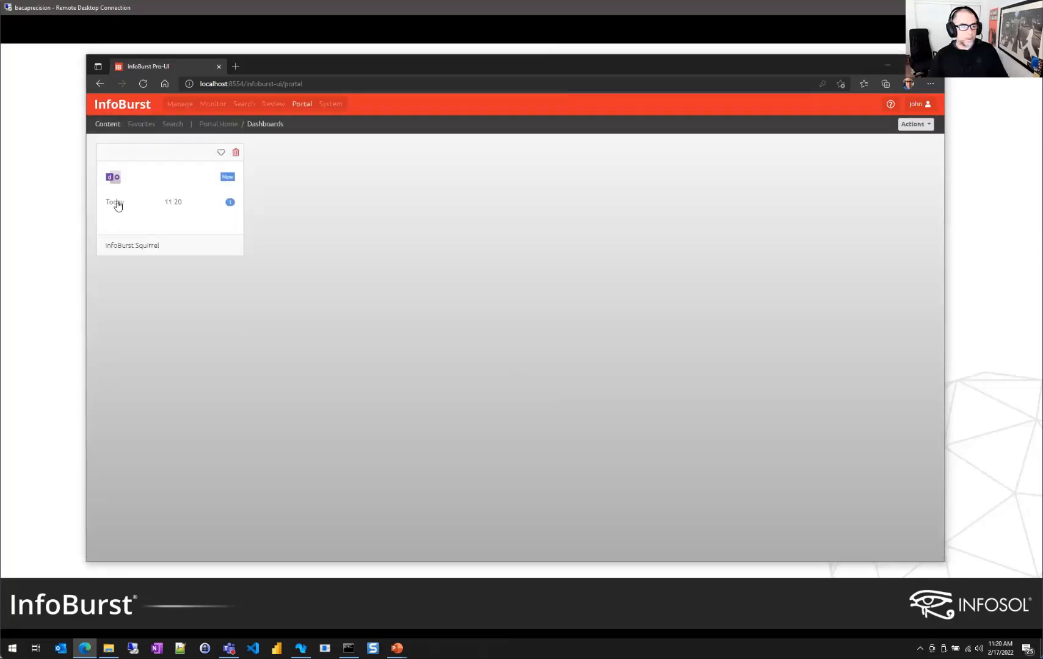
Open the uploaded InfoBurst Squirrel dashboard and filter through Colorado Springs, Miami, Chicago, Boston and Washington
left_click(115, 205)
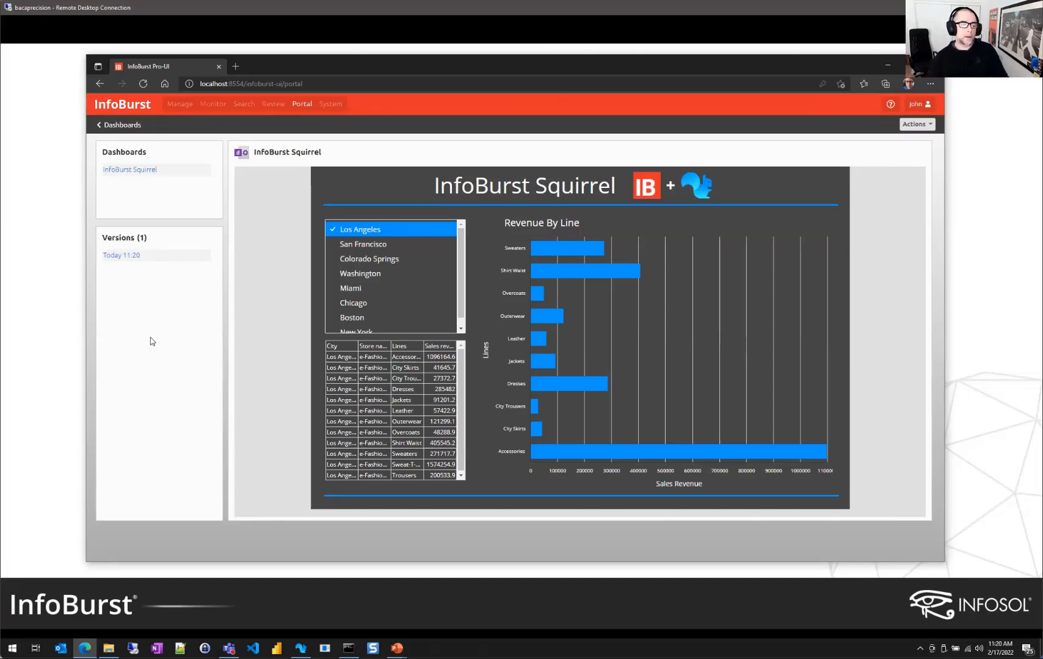
left_click(377, 261)
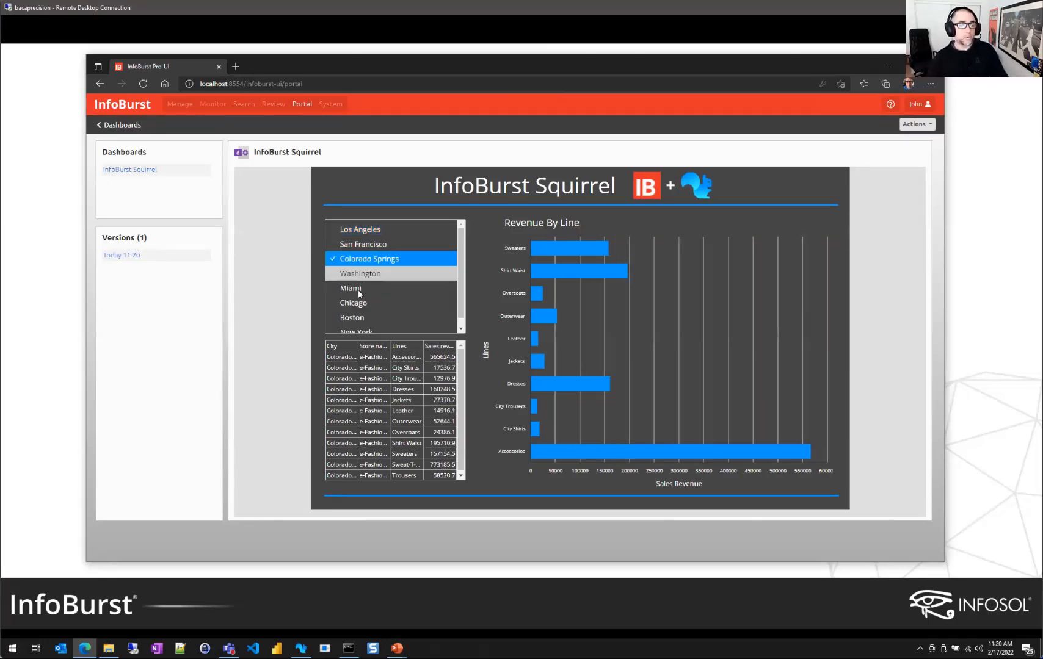
left_click(358, 288)
left_click(356, 309)
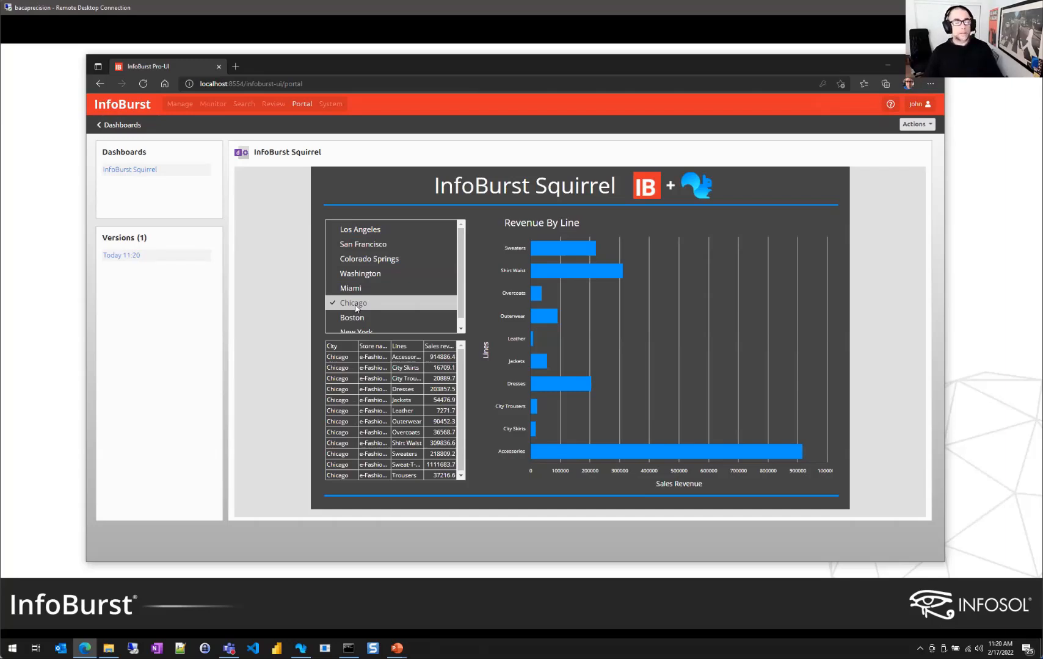
left_click(353, 319)
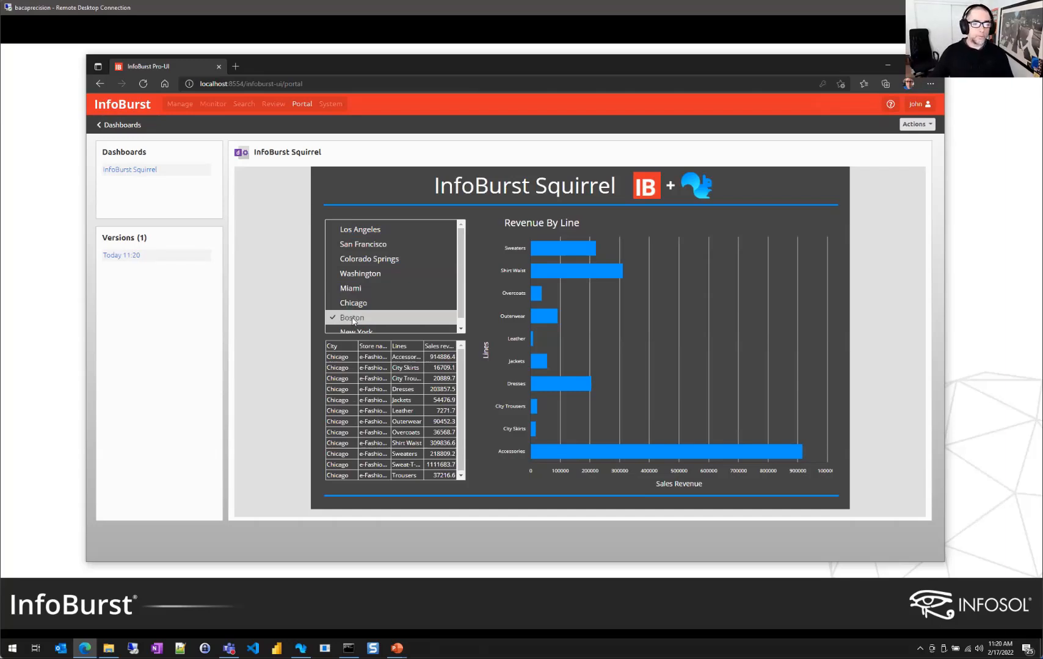
left_click(365, 274)
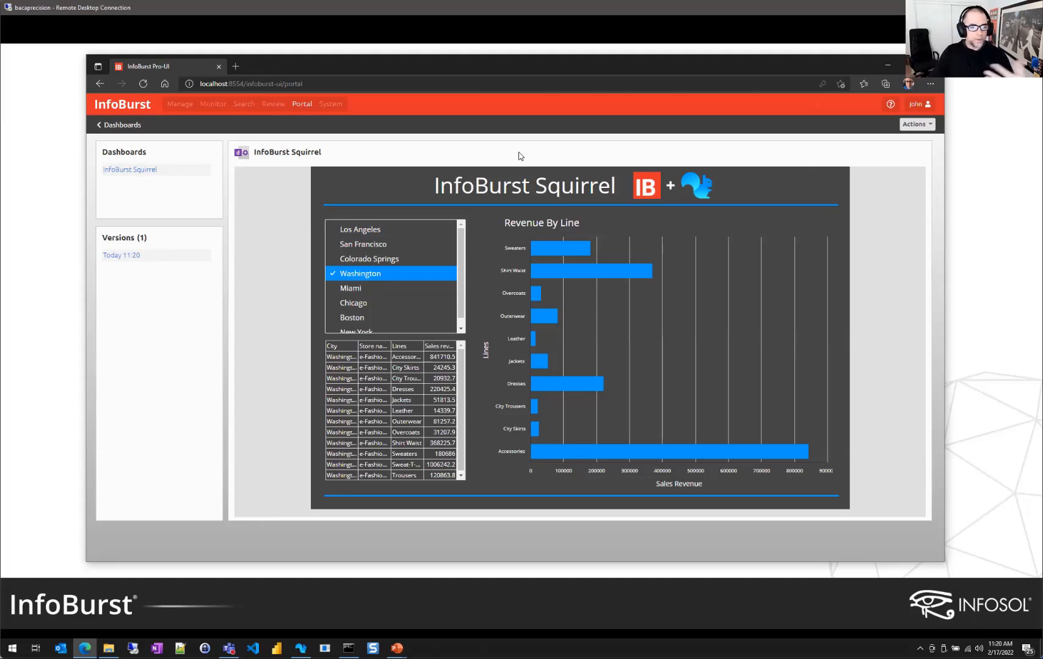
left_click(925, 125)
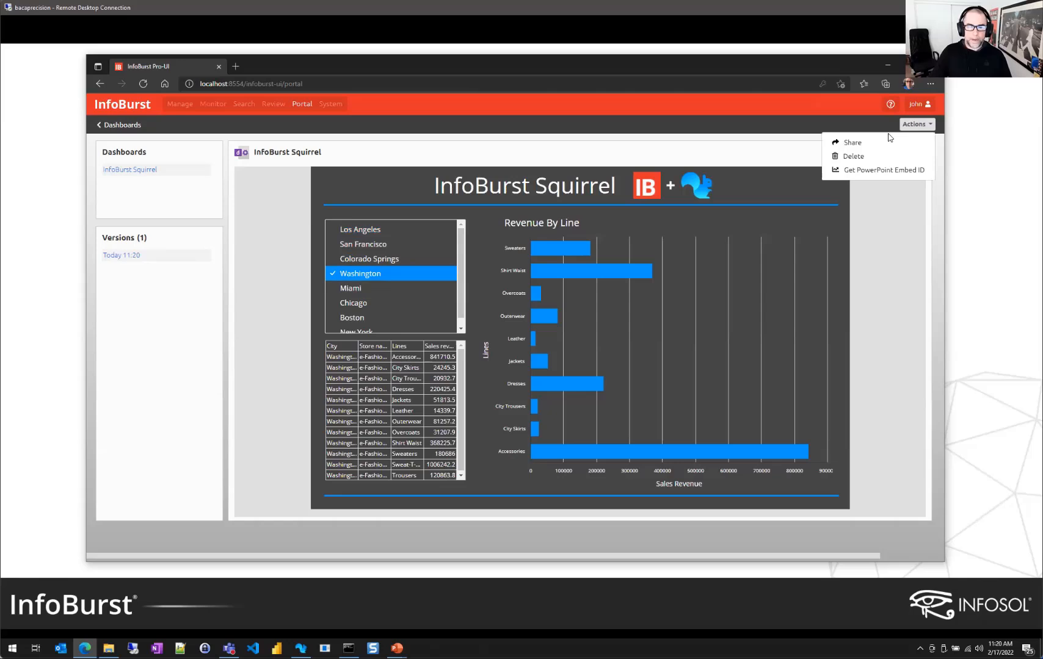
Copy the dashboard's PowerPoint embed ID to the clipboard and dismiss the confirmation
left_click(880, 173)
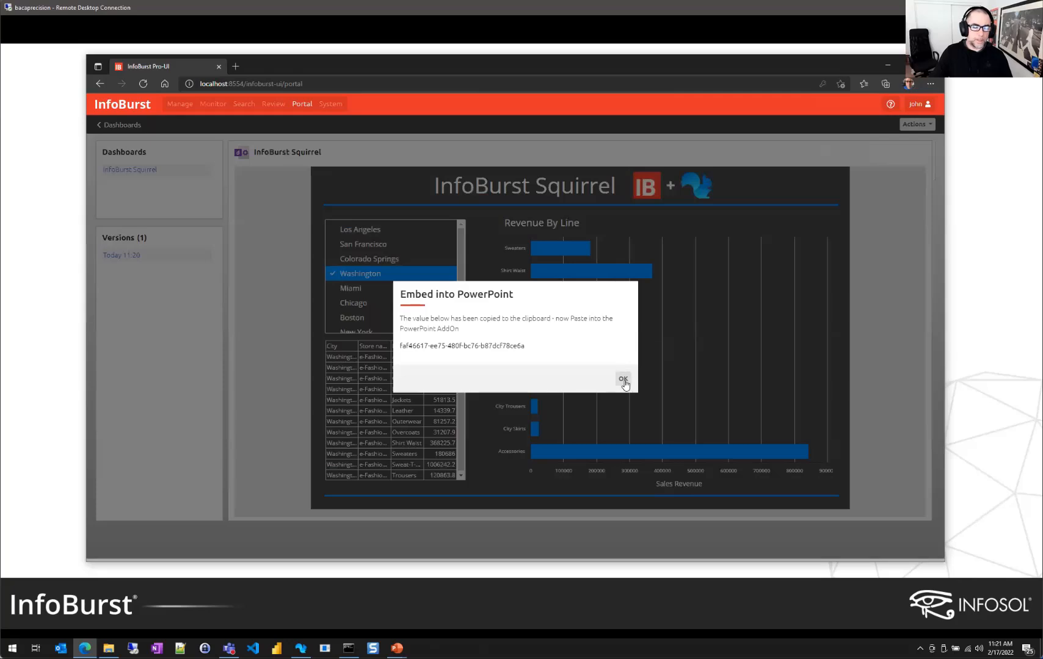
left_click(622, 378)
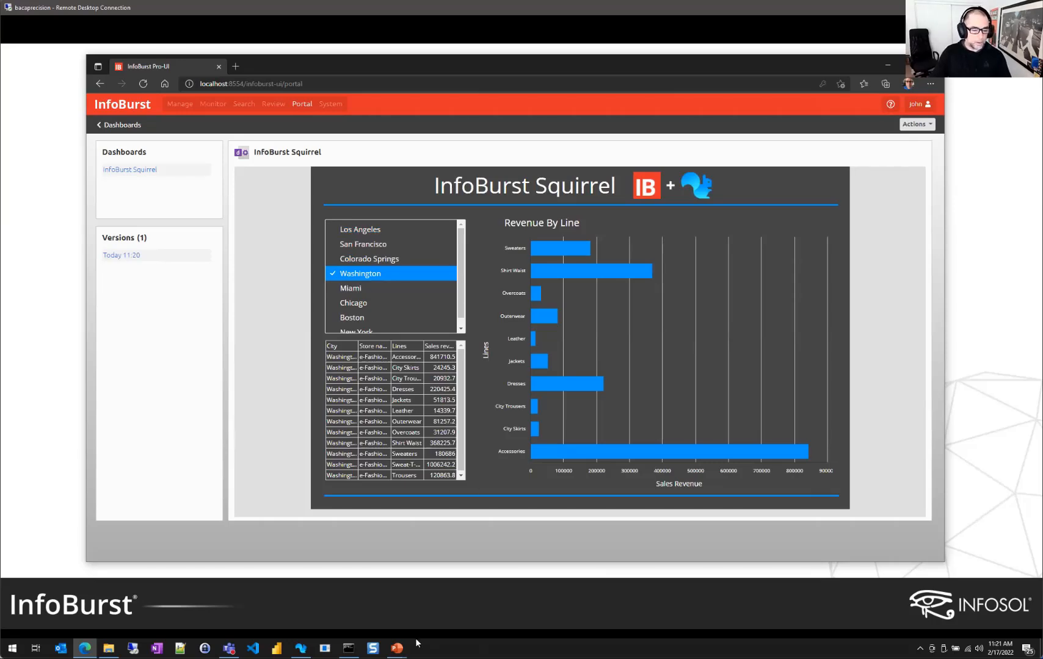
Switch to the Squirrel Dashboard presentation in PowerPoint and open the My Add-ins list
left_click(397, 648)
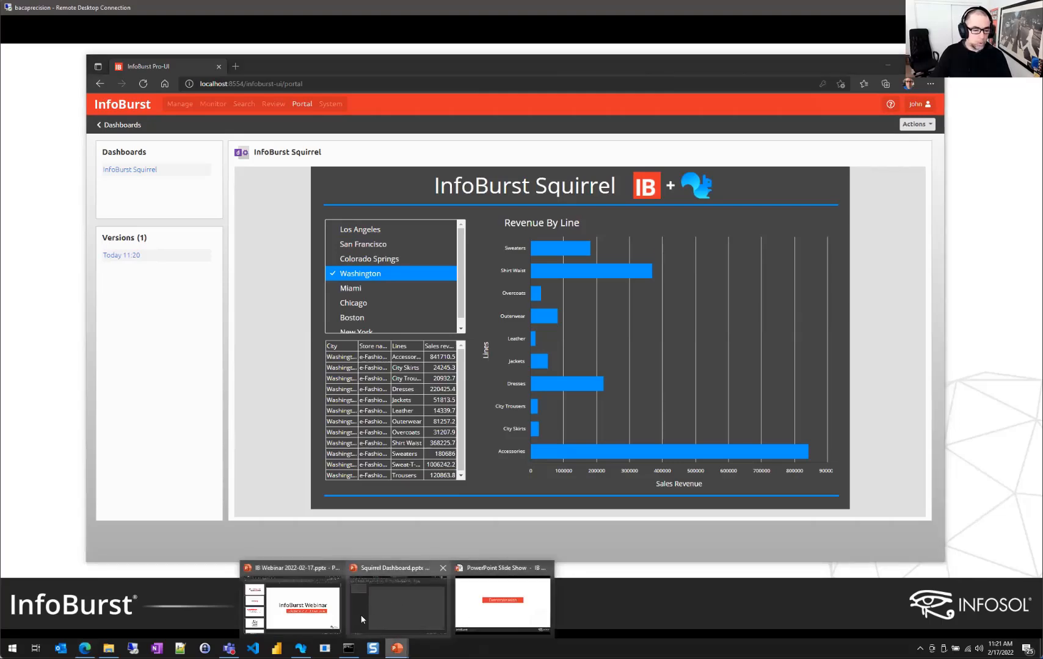
mouse_move(394, 610)
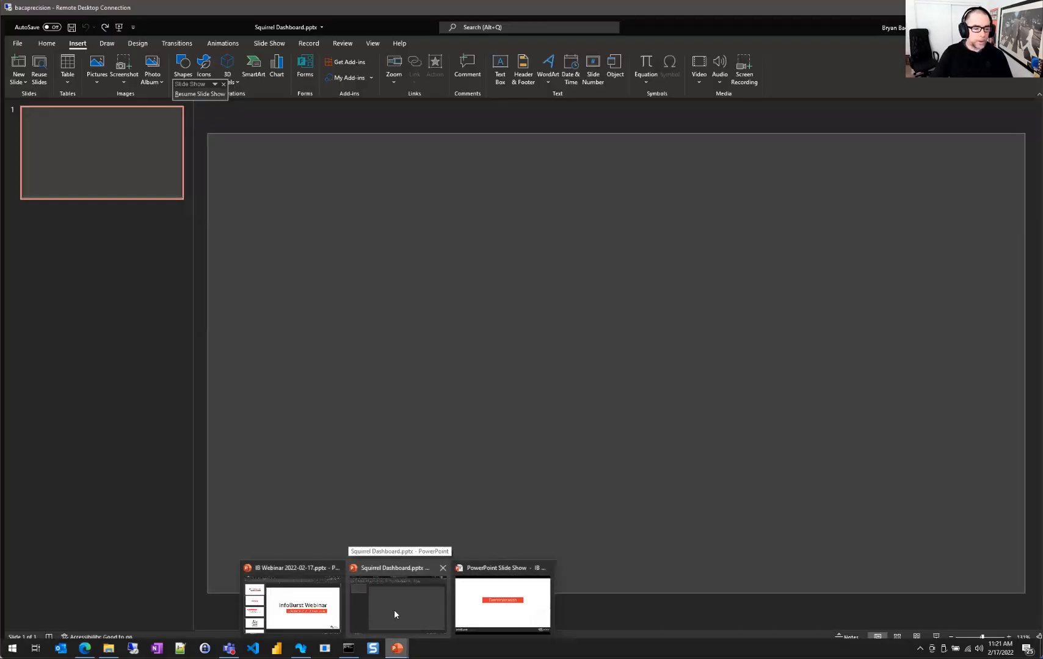
left_click(394, 613)
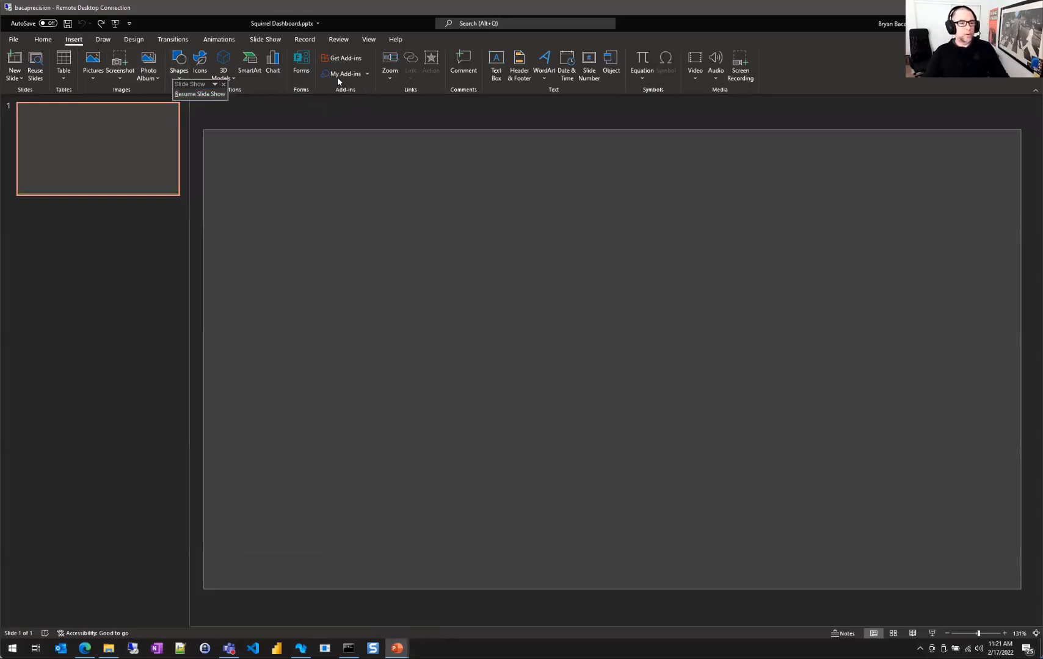
left_click(368, 74)
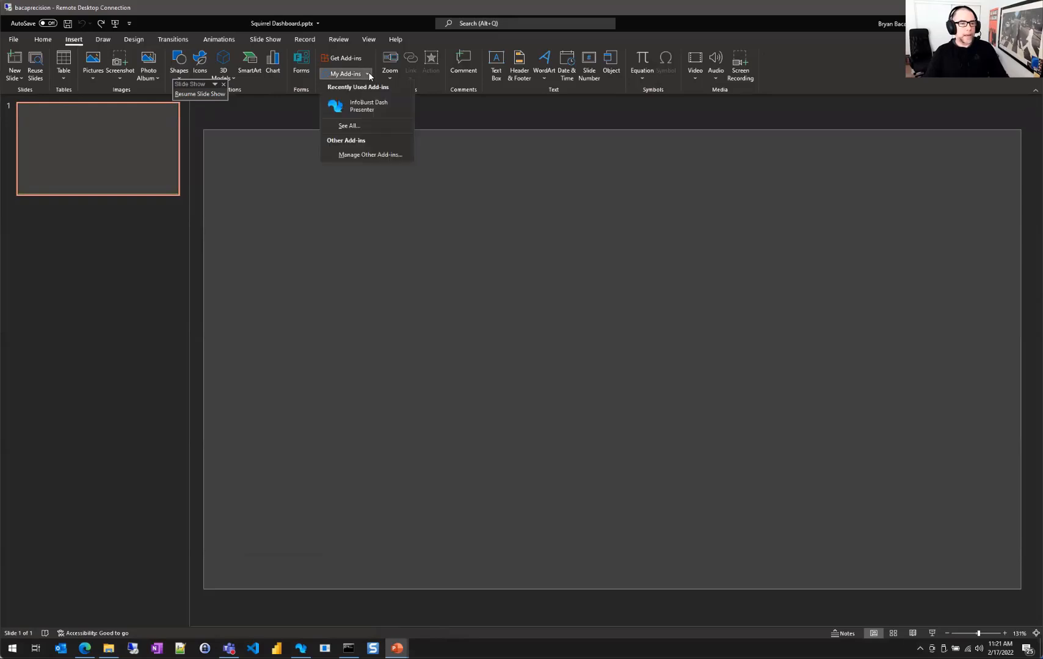
Insert the InfoBurst Dash Presenter add-in and link it by pasting the dashboard's PPTX embed ID
left_click(376, 109)
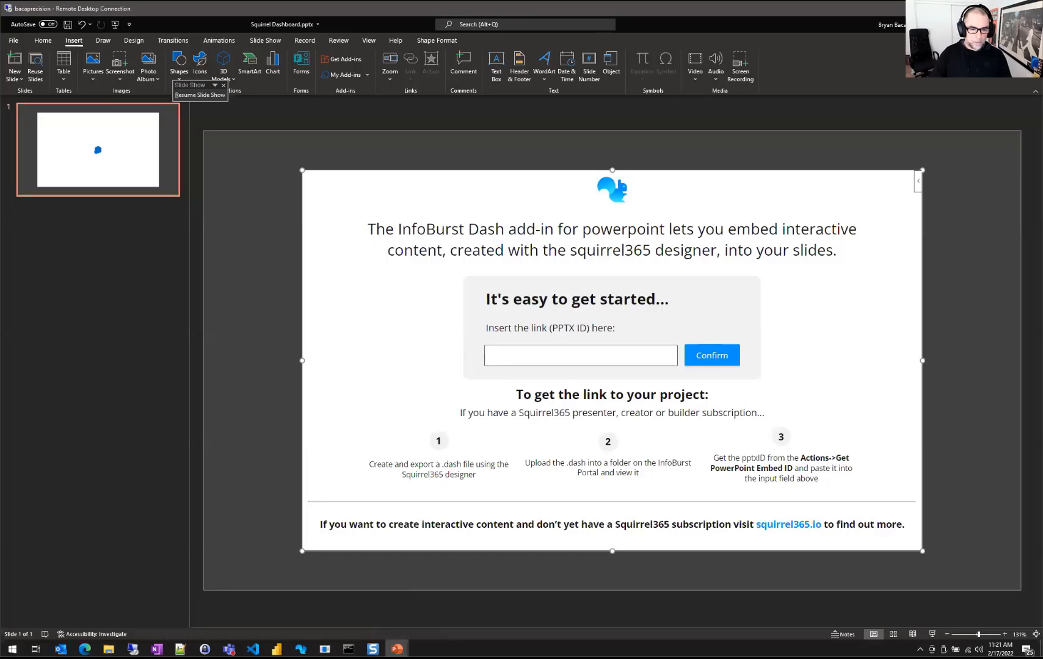
left_click(581, 355)
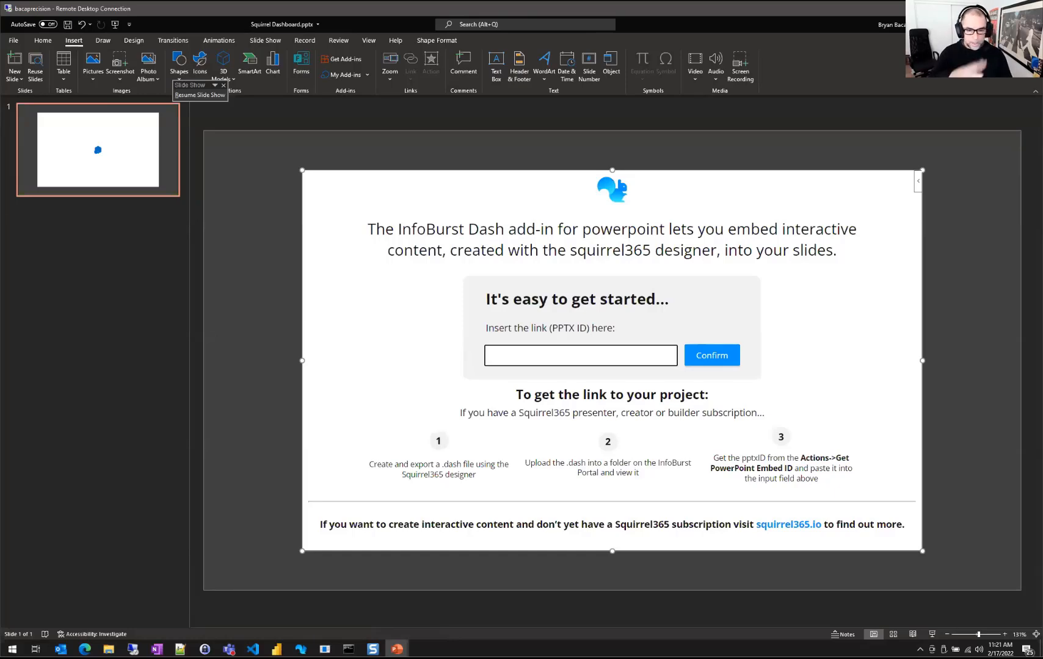
type("faf46617-ee75-480f-bc76-b87dcf78ce6a")
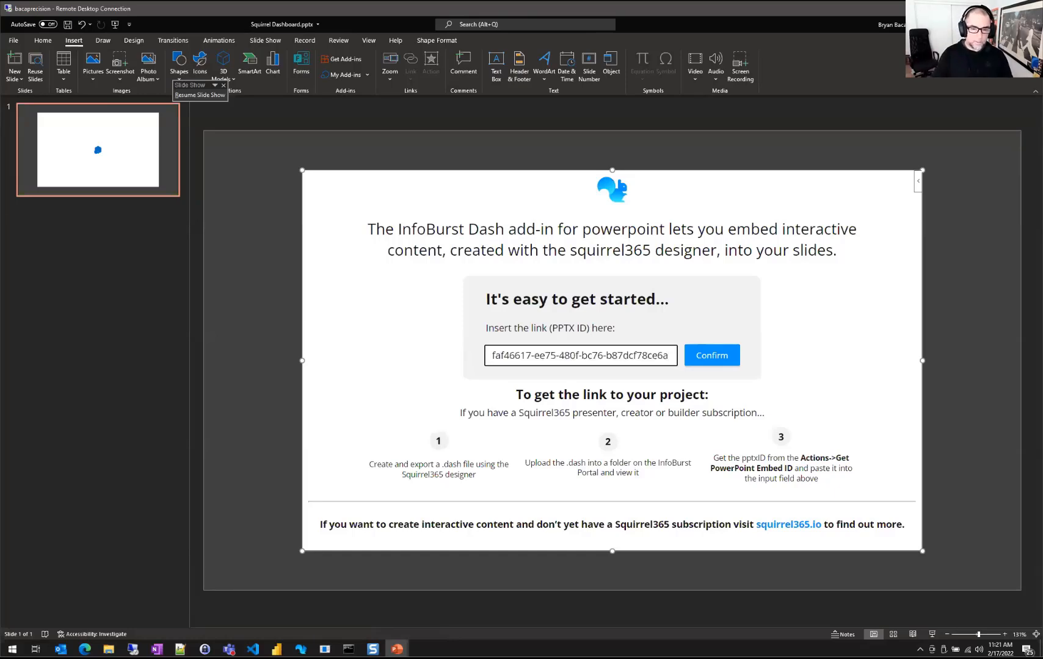
left_click(712, 356)
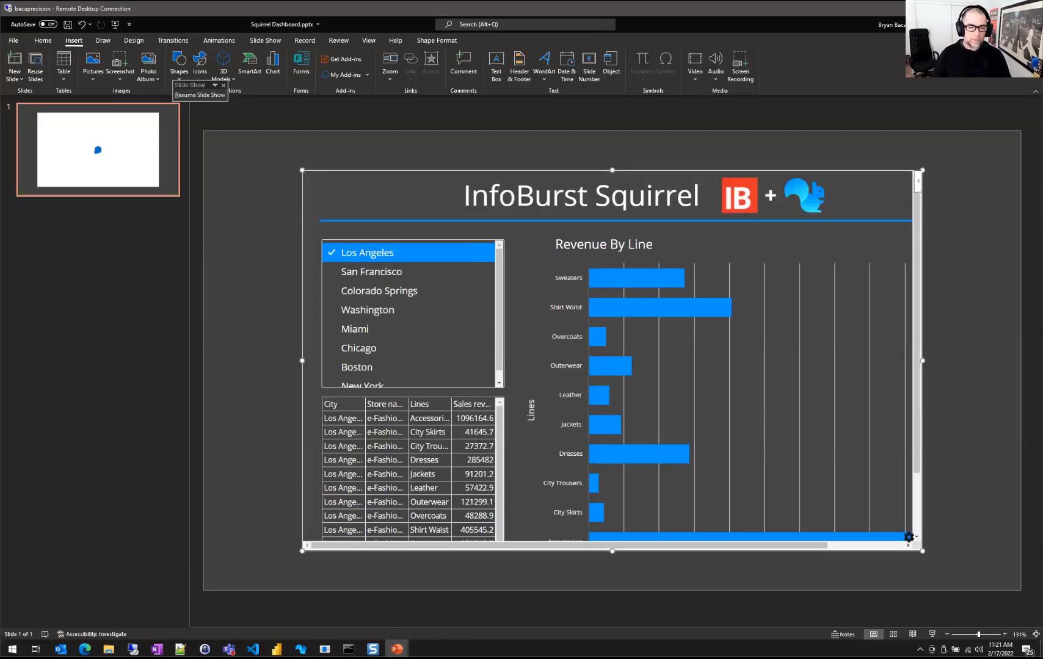
Move the embedded dashboard frame up and left on the slide, then activate it
left_click_drag(519, 170, 478, 143)
left_click_drag(973, 587, 1026, 626)
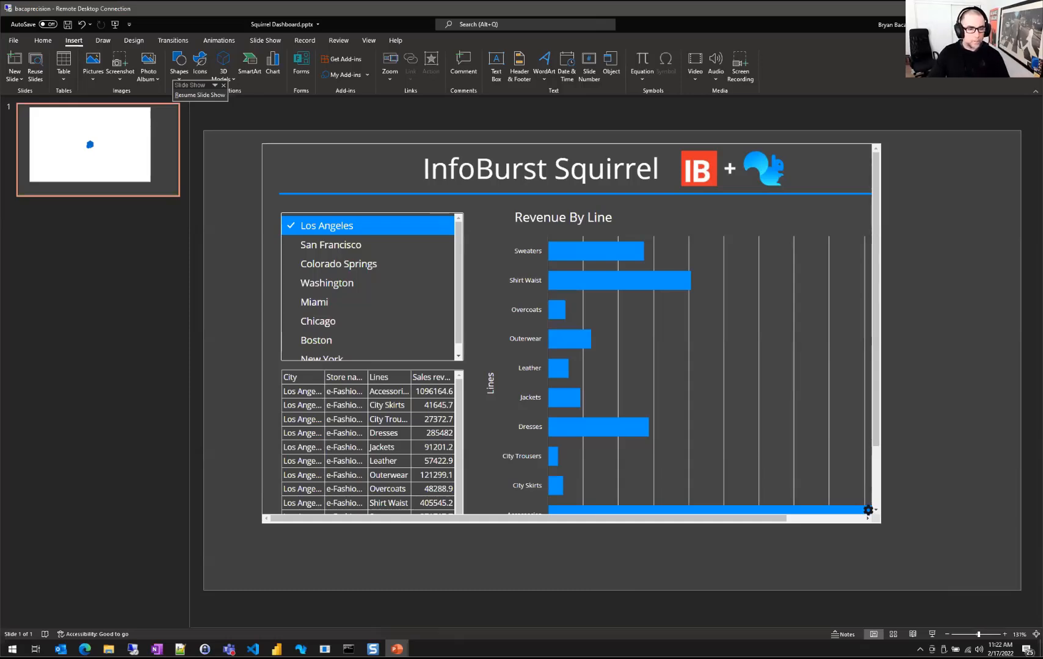
left_click(339, 264)
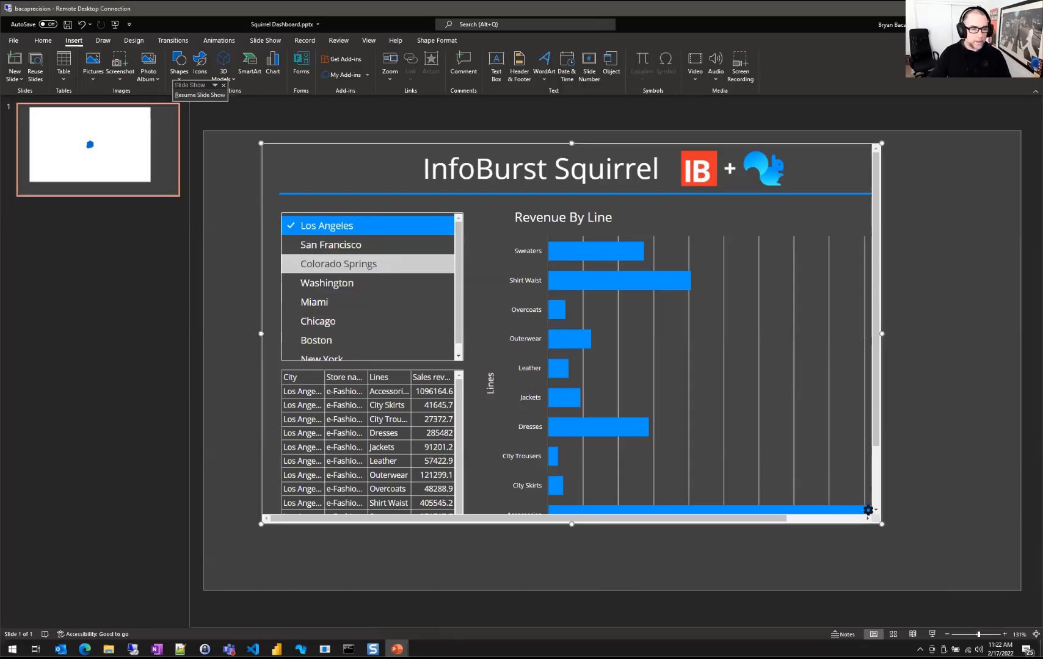
Filter the embedded dashboard to Miami, Chicago and Boston, then minimize PowerPoint
left_click(338, 263)
left_click(315, 302)
left_click(318, 321)
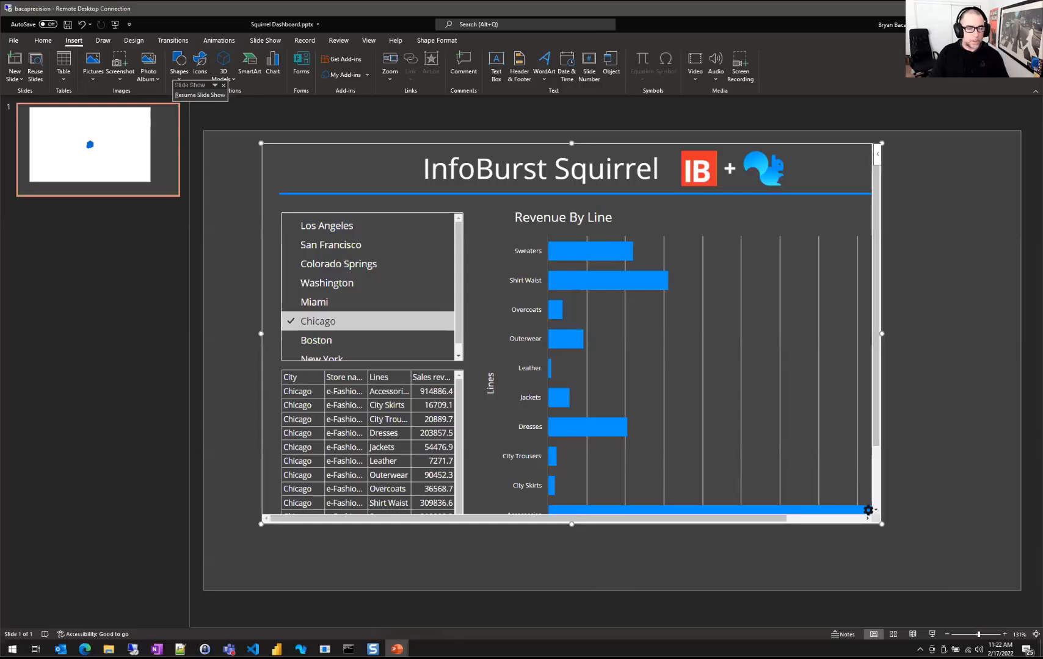
left_click(317, 341)
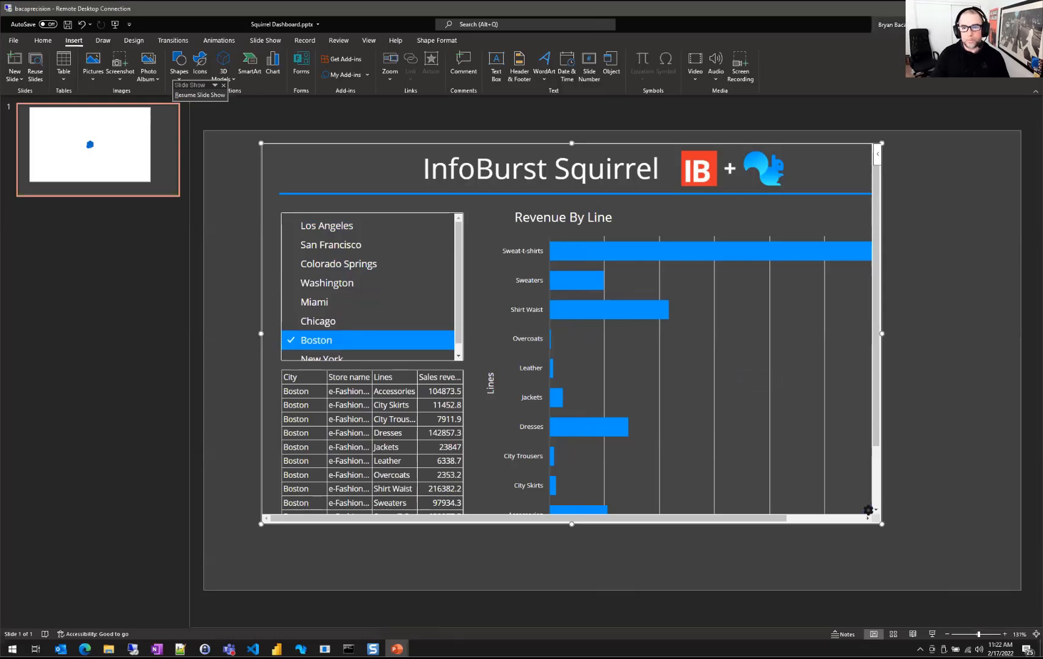
left_click(987, 25)
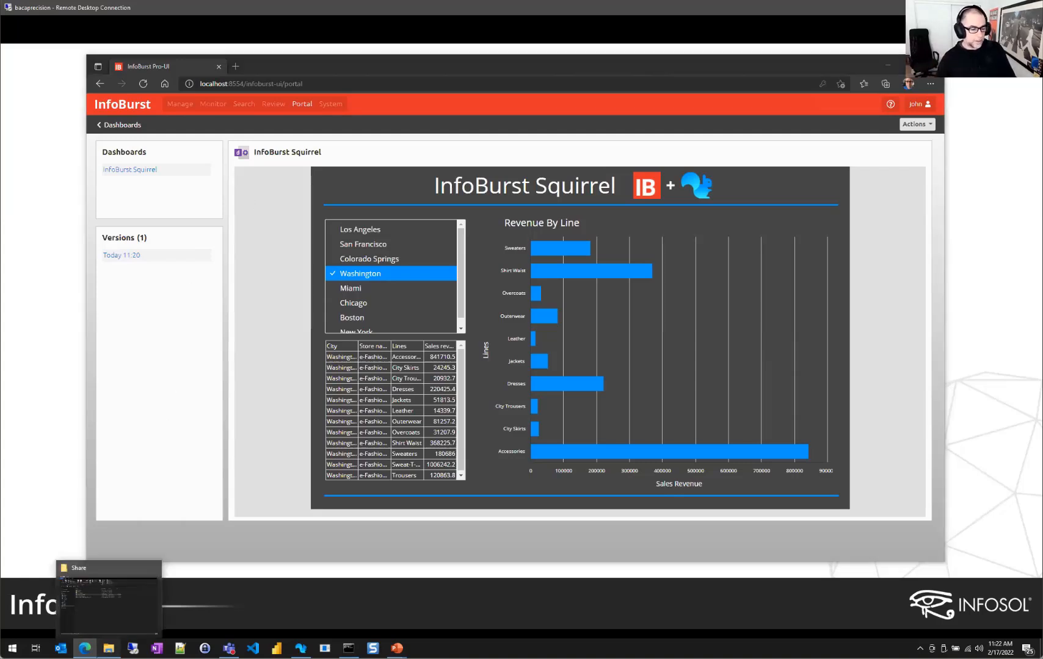
Open Offline Dashboard.dash from the Share folder in Dash Viewer
left_click(109, 648)
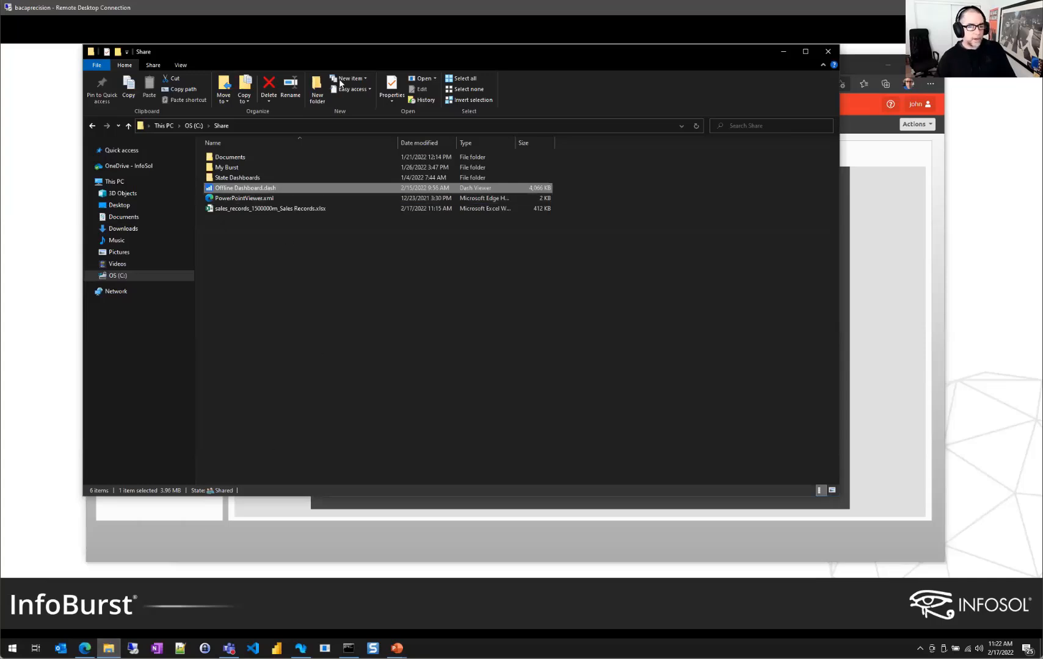
left_click(251, 214)
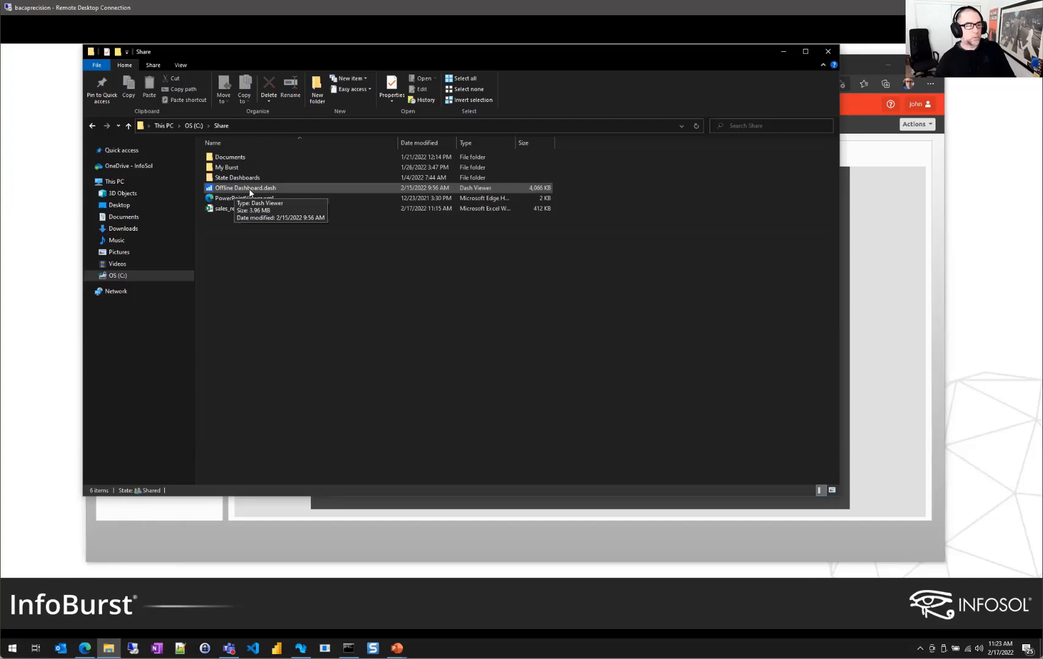
left_click(250, 191)
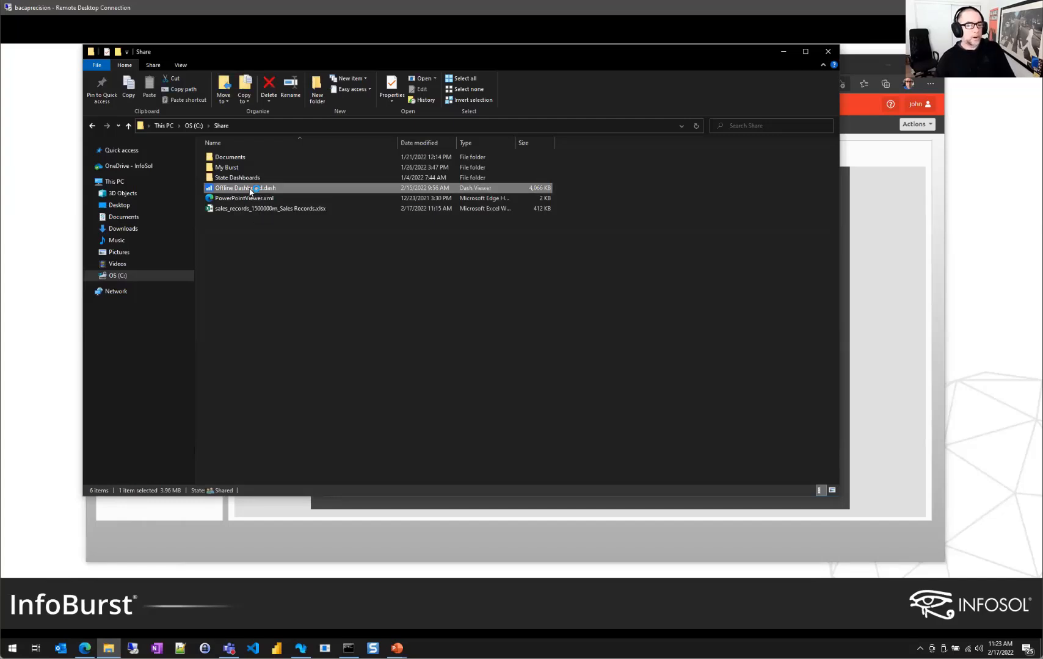
double_click(249, 191)
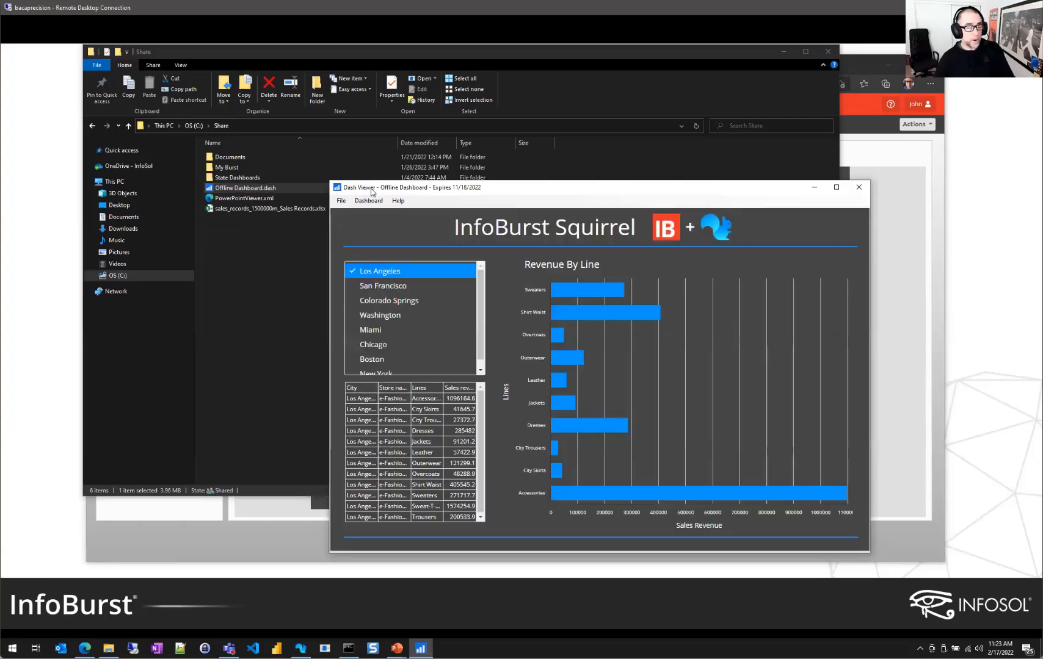
Reposition Dash Viewer and filter the offline dashboard to San Francisco, Colorado Springs, then Washington
left_click_drag(520, 186, 512, 155)
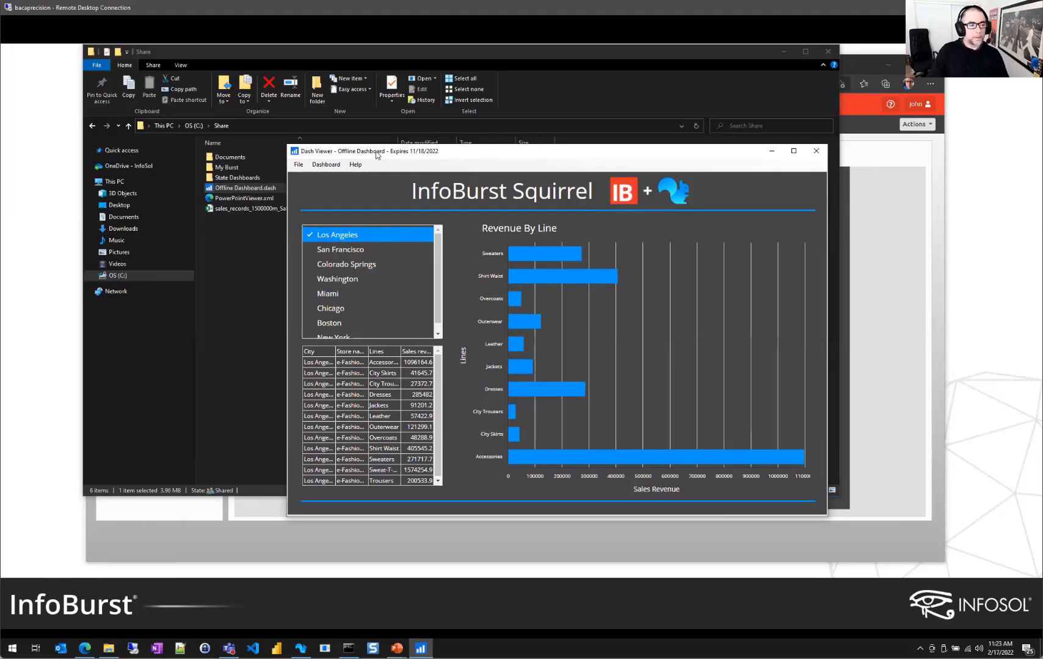
left_click_drag(369, 153, 368, 124)
left_click(337, 223)
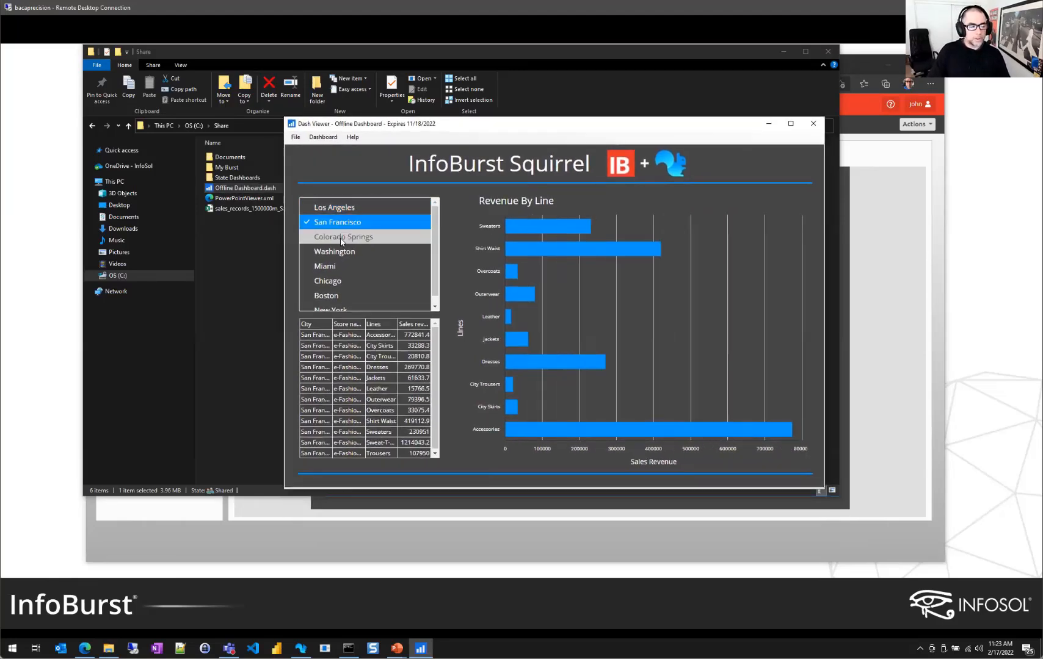
left_click(340, 240)
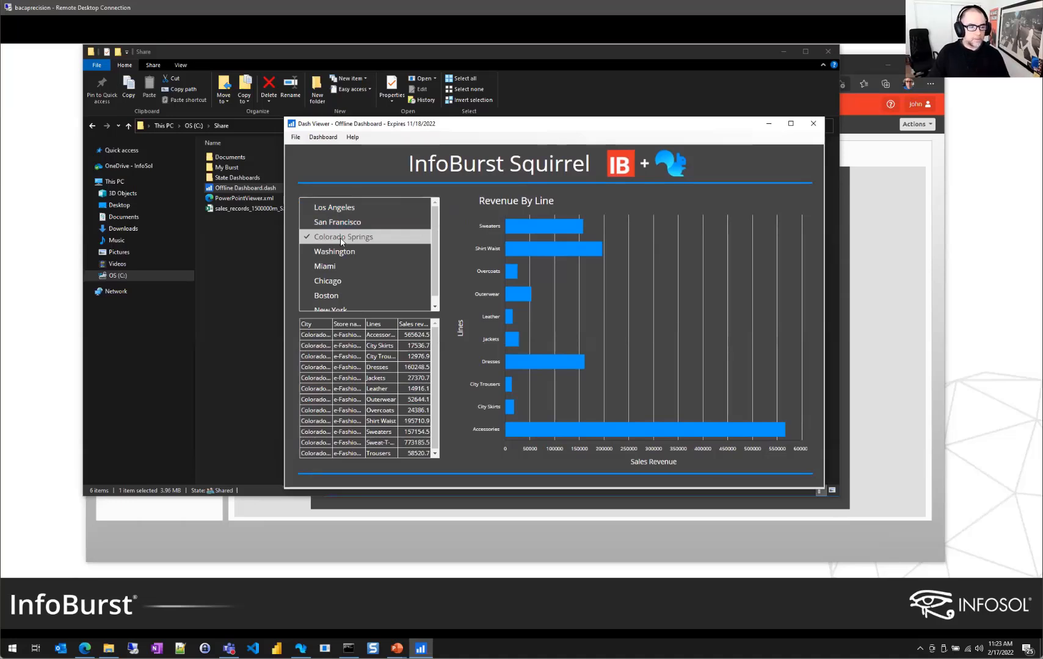
left_click(327, 252)
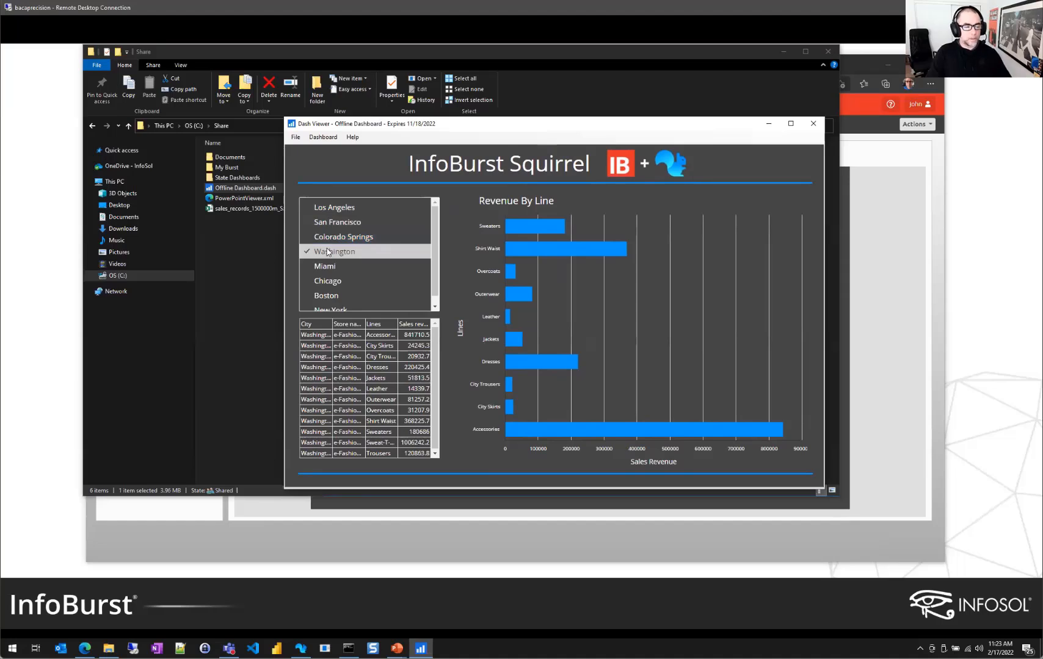
Filter the dashboard through Miami, Chicago, Boston and New York, then close Dash Viewer
left_click(336, 268)
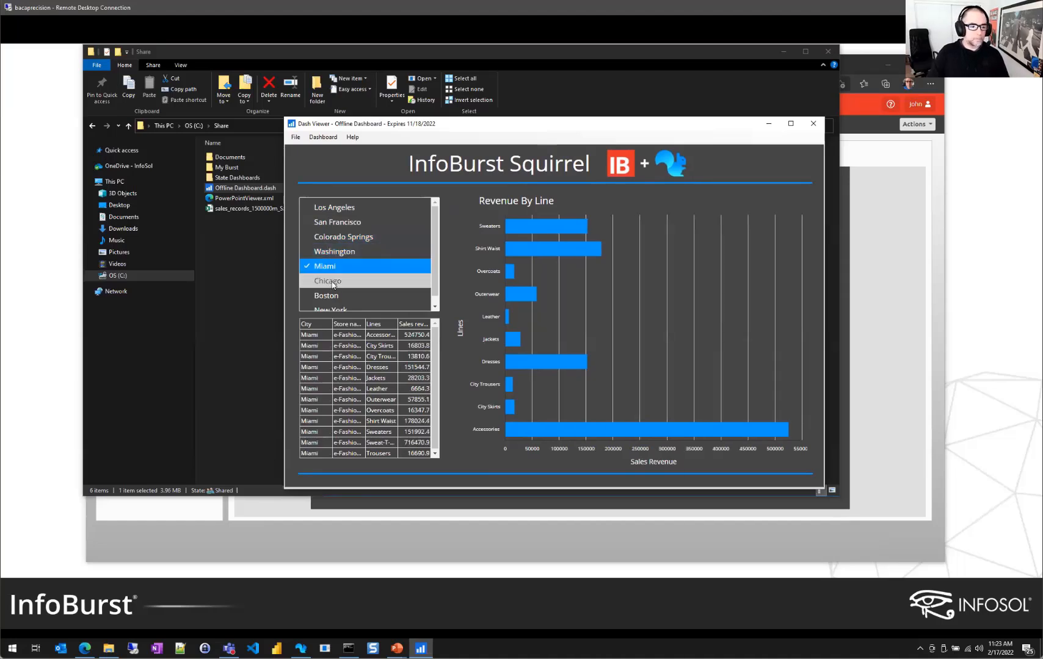
left_click(333, 283)
left_click(326, 295)
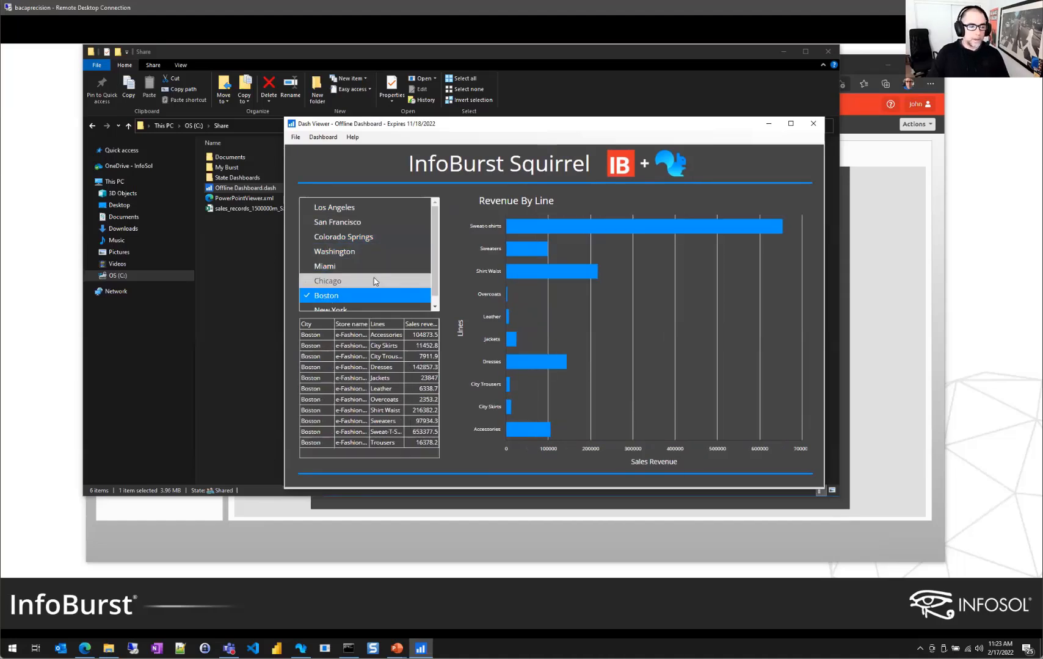
left_click(330, 301)
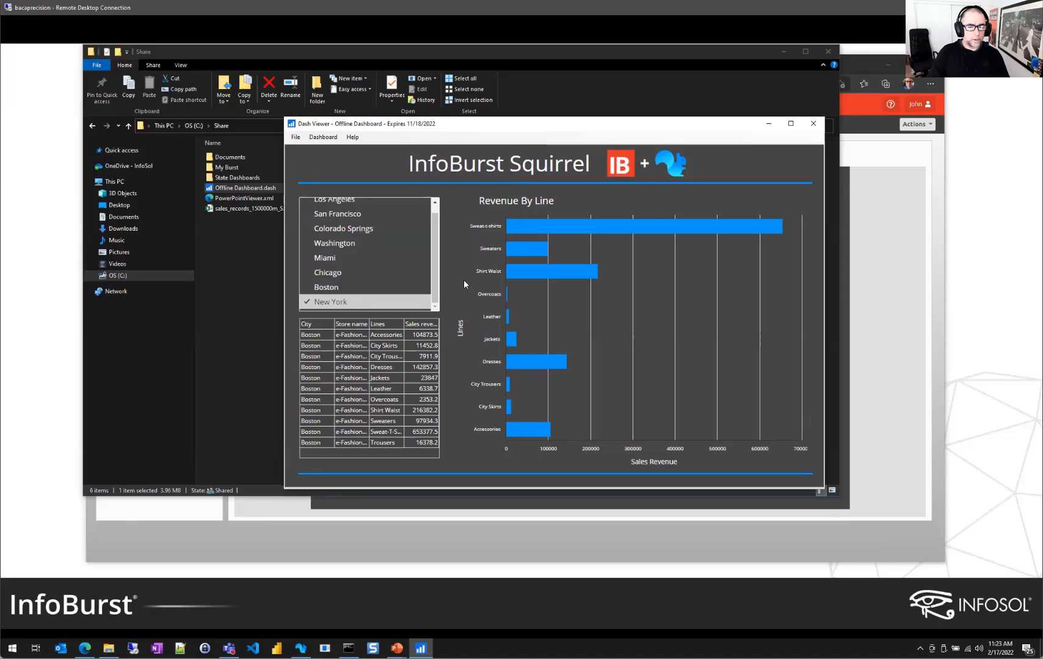
left_click(815, 124)
Minimise File Explorer, return to the PowerPoint slideshow and advance to the System slide
left_click(783, 52)
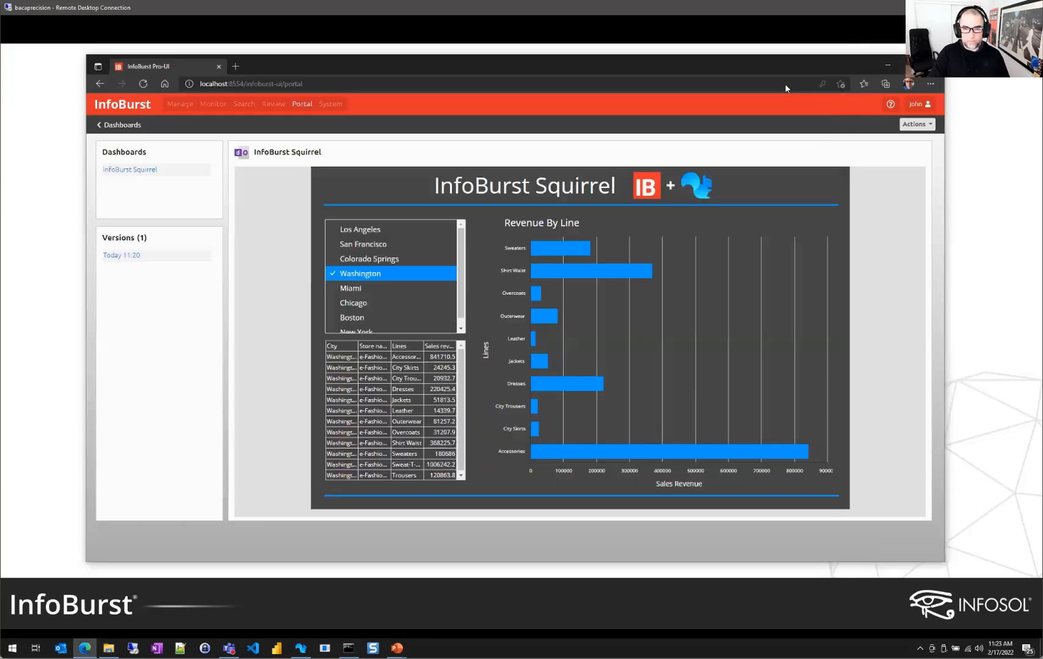
key("alt+Tab")
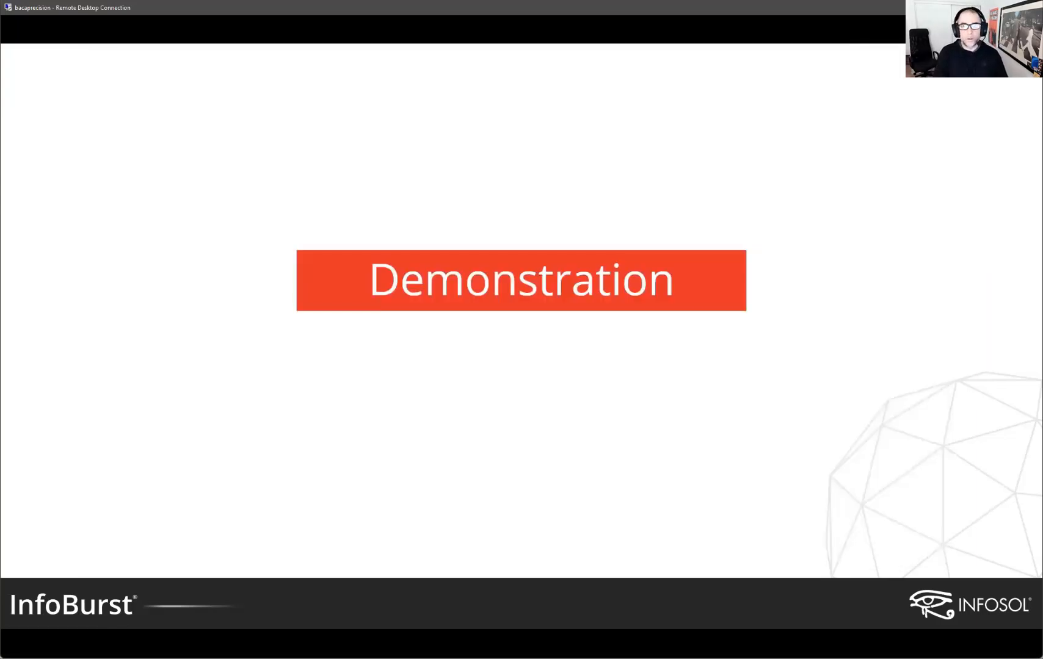
key("Right")
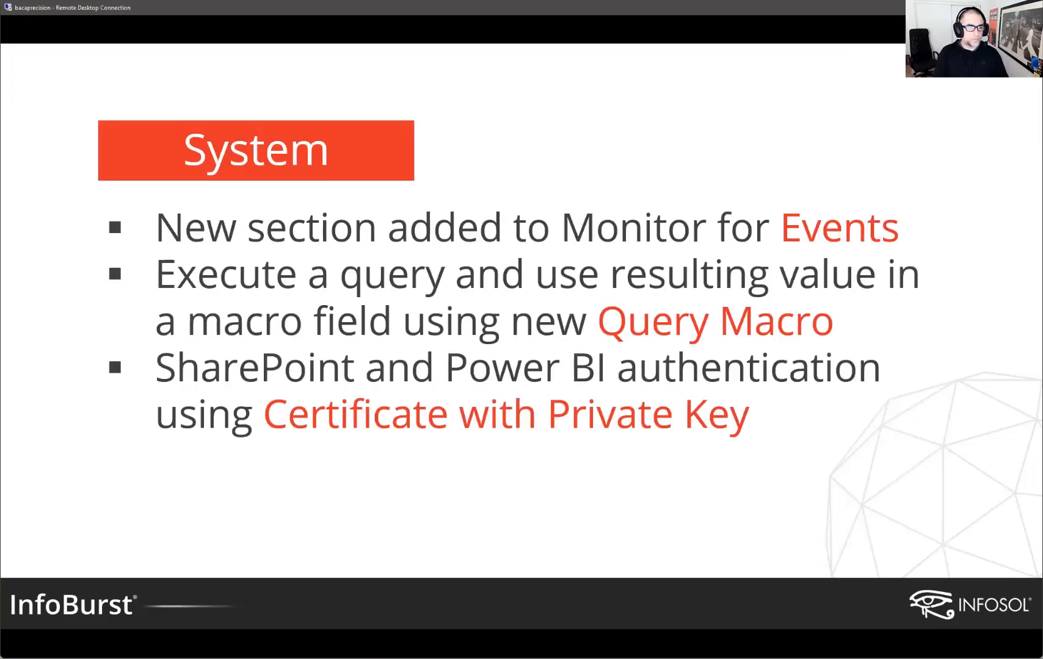
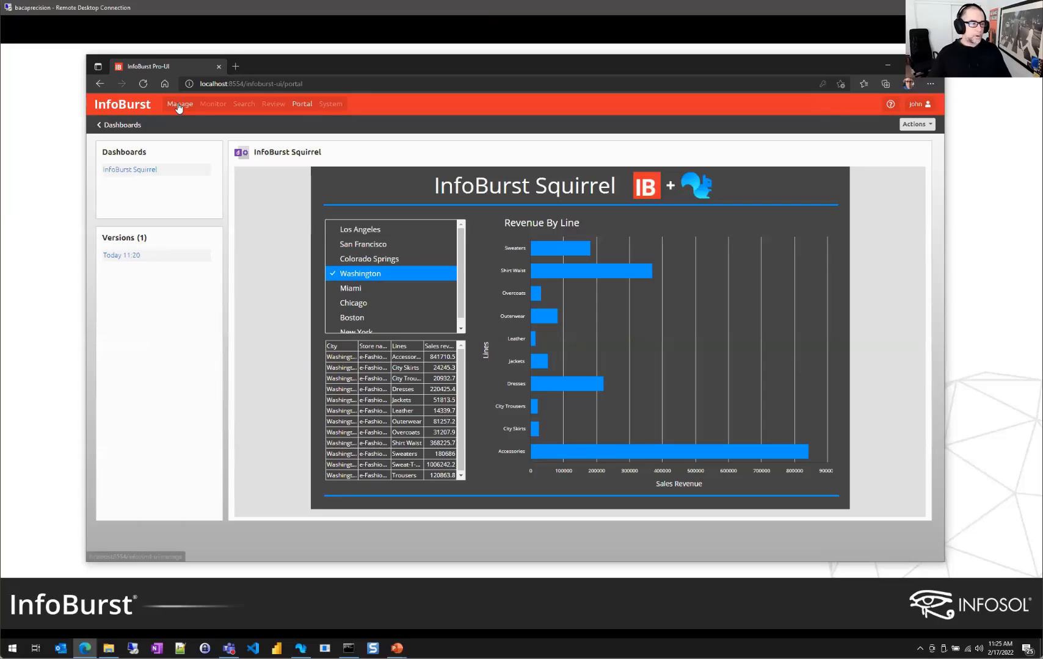
Open Monitor and list today's 10 schedules with their run statuses
left_click(212, 105)
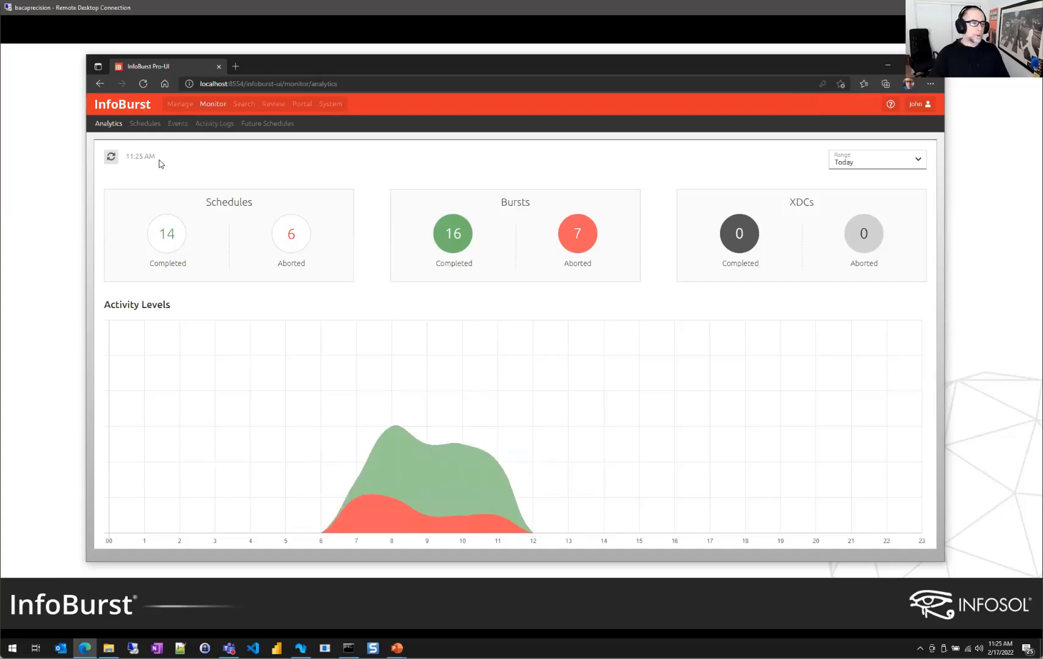
left_click(147, 124)
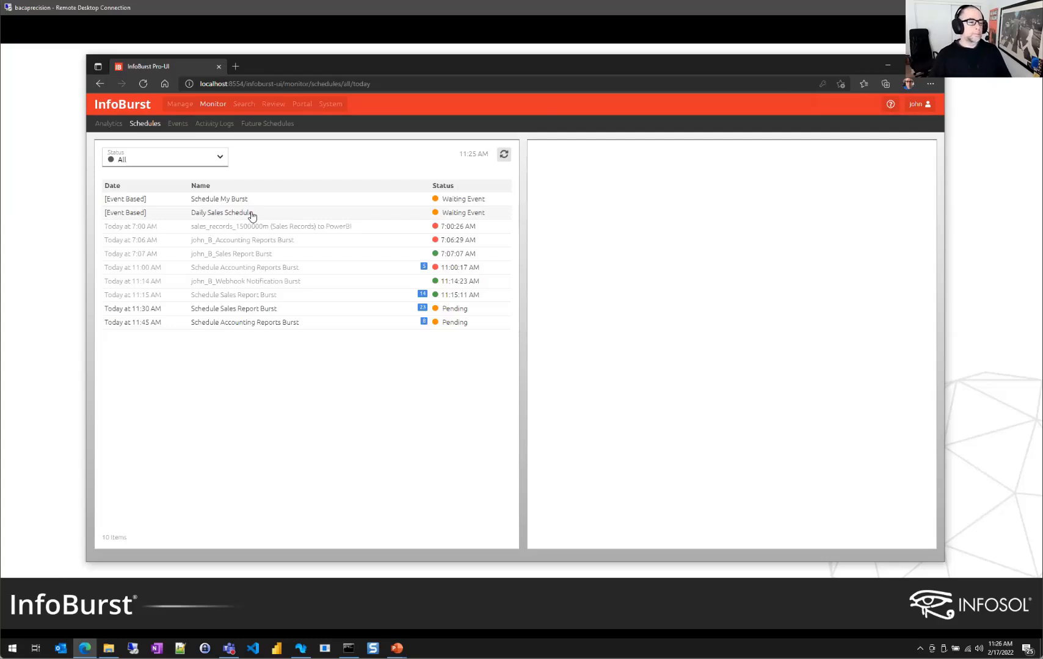
Compare Events and Schedules lists, inspect Schedule My Burst, then return to the Events list
left_click(177, 125)
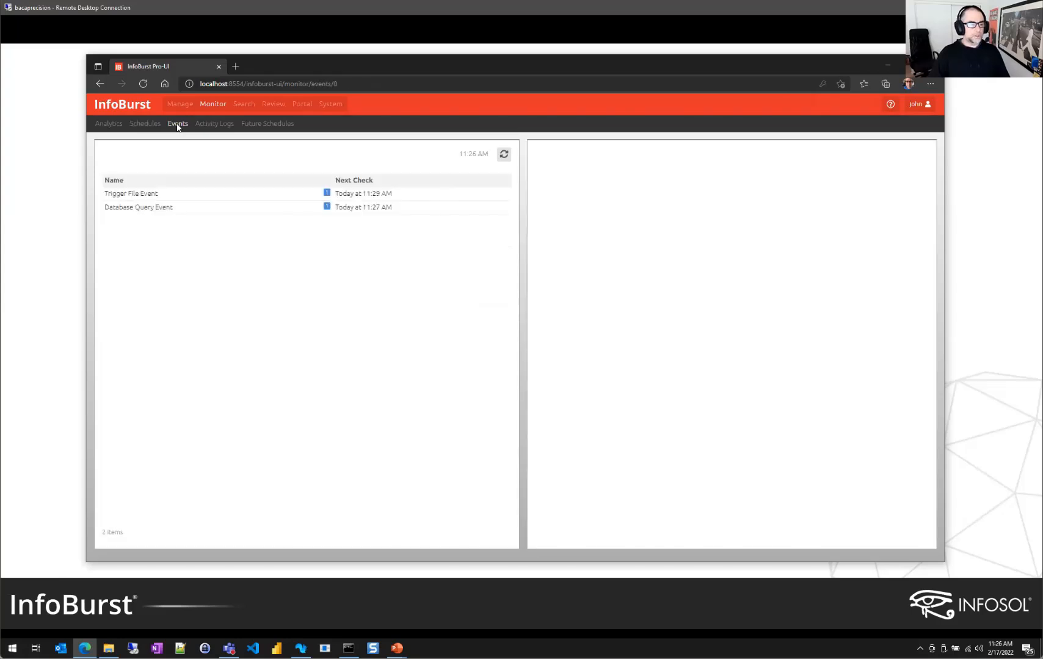
left_click(145, 124)
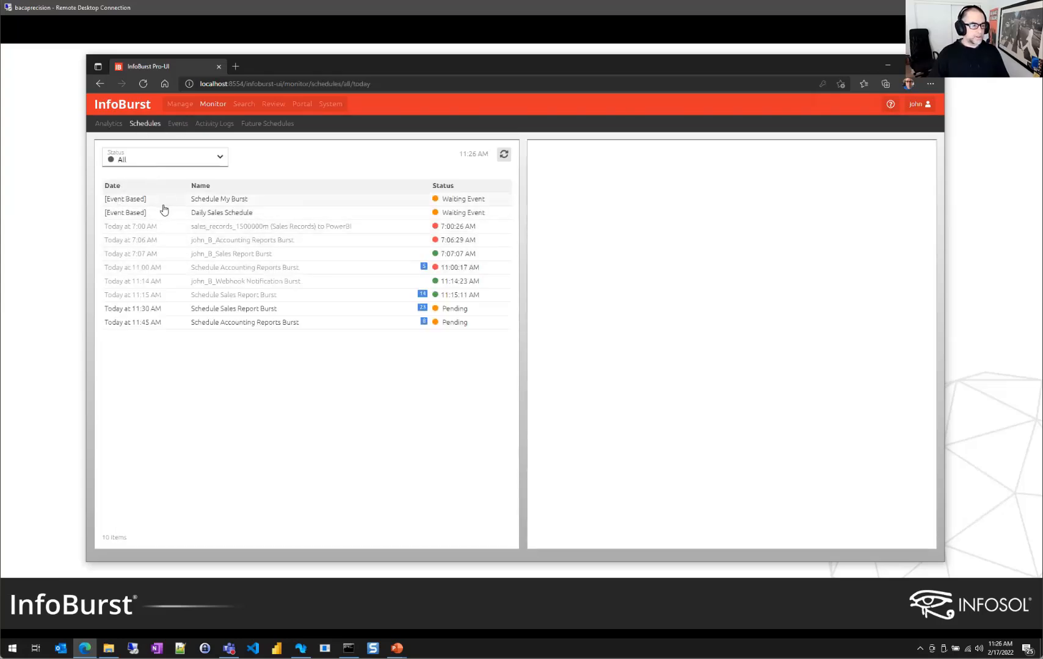
left_click(402, 206)
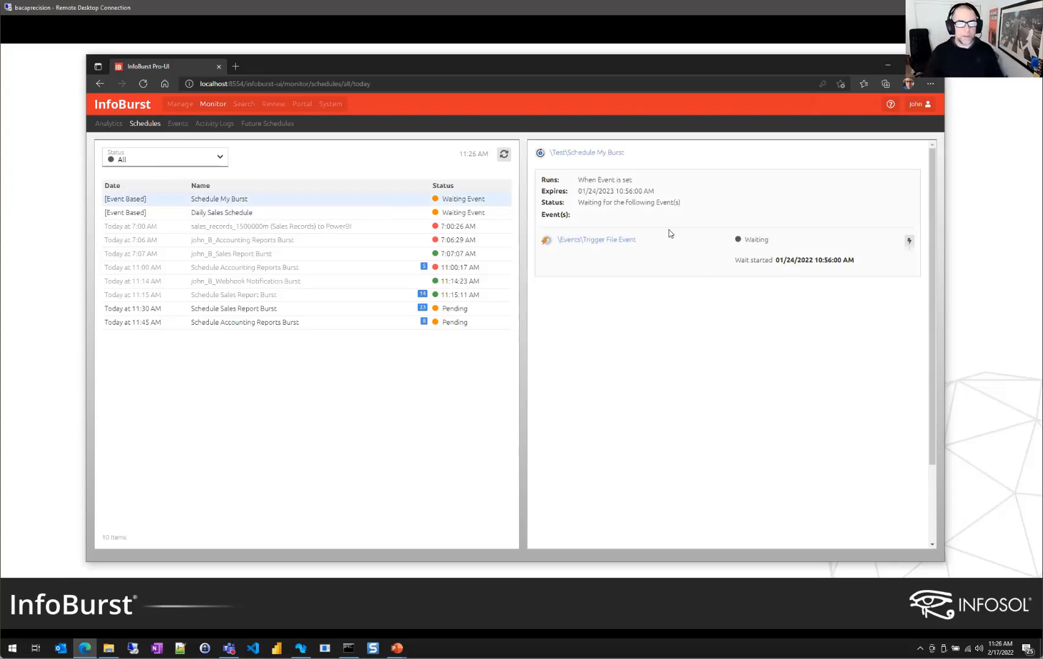
left_click(177, 124)
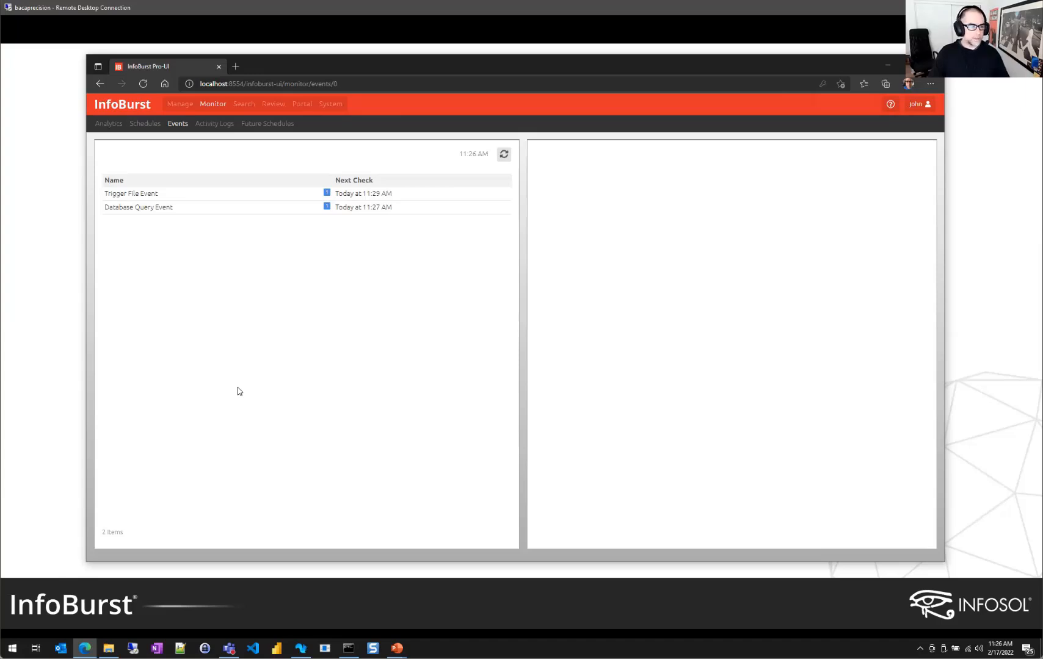
Review Trigger File Event's Every 5 Minutes interval and 11:29 AM check, then view Database Query Event
left_click(218, 194)
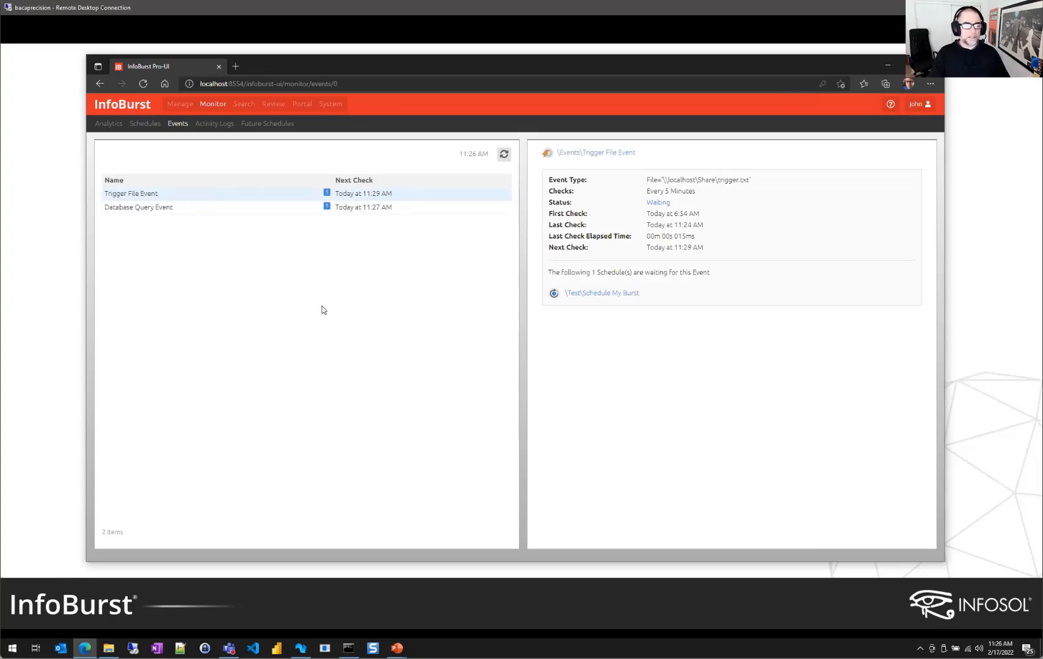
left_click_drag(697, 191, 646, 191)
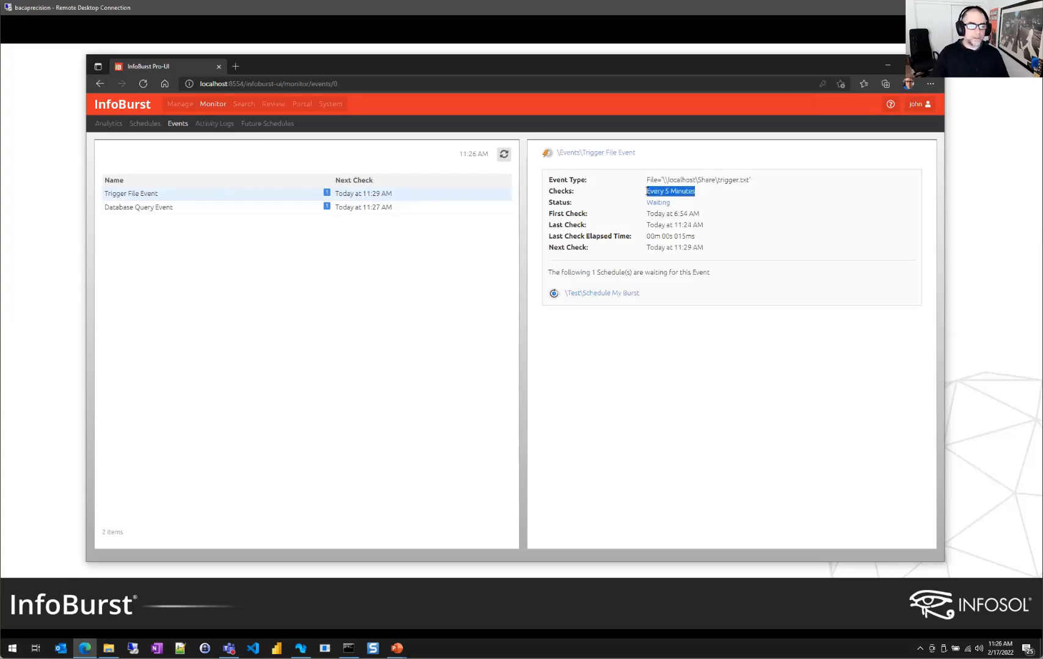
left_click(713, 192)
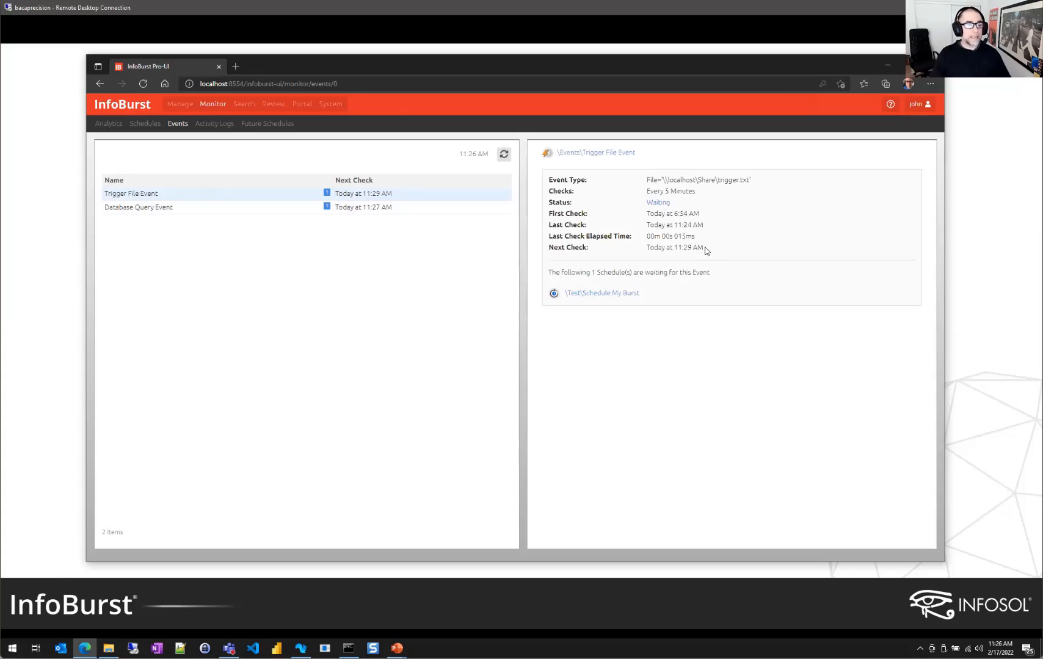
left_click_drag(706, 251, 643, 253)
left_click(671, 259)
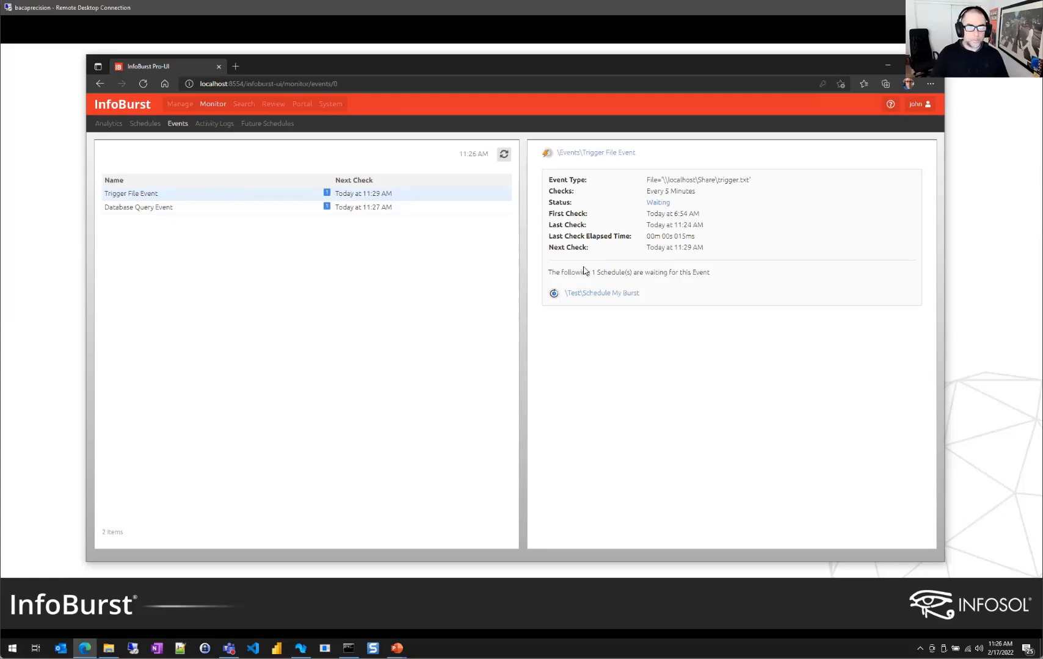
left_click(263, 209)
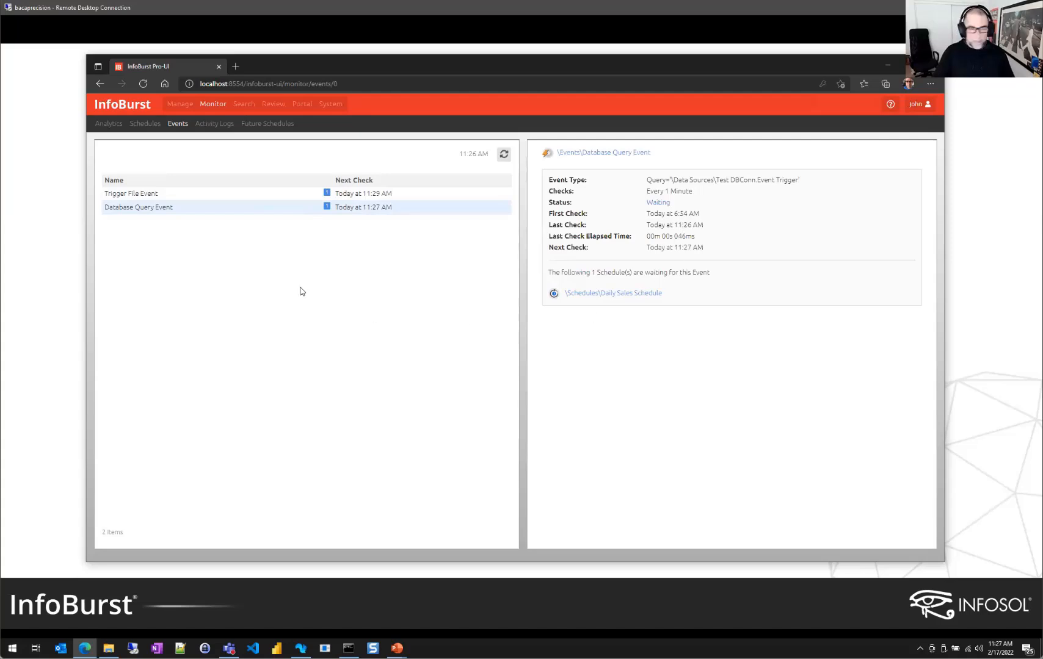
Open Query Macro Burst from the Bursts folder, expand its State parameter, and view its references
left_click(179, 107)
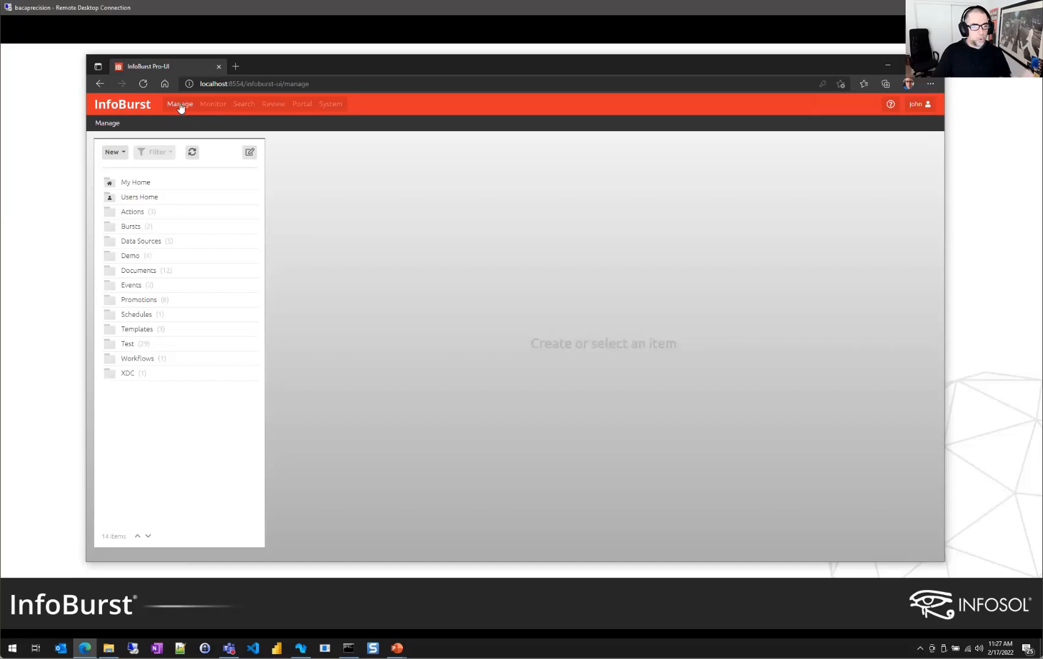
left_click(129, 227)
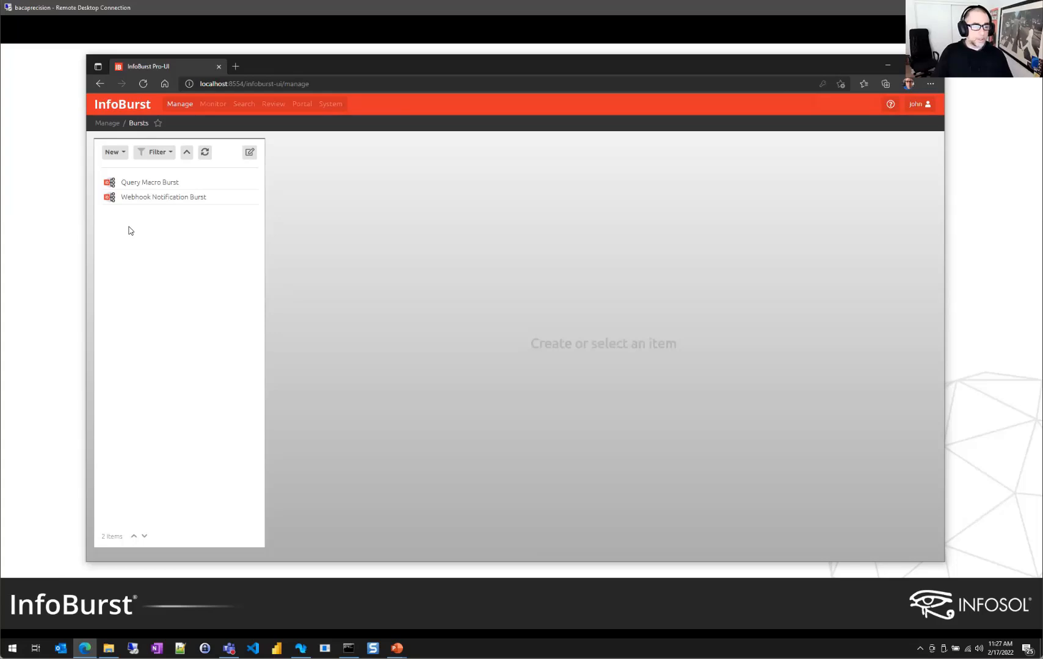
left_click(153, 185)
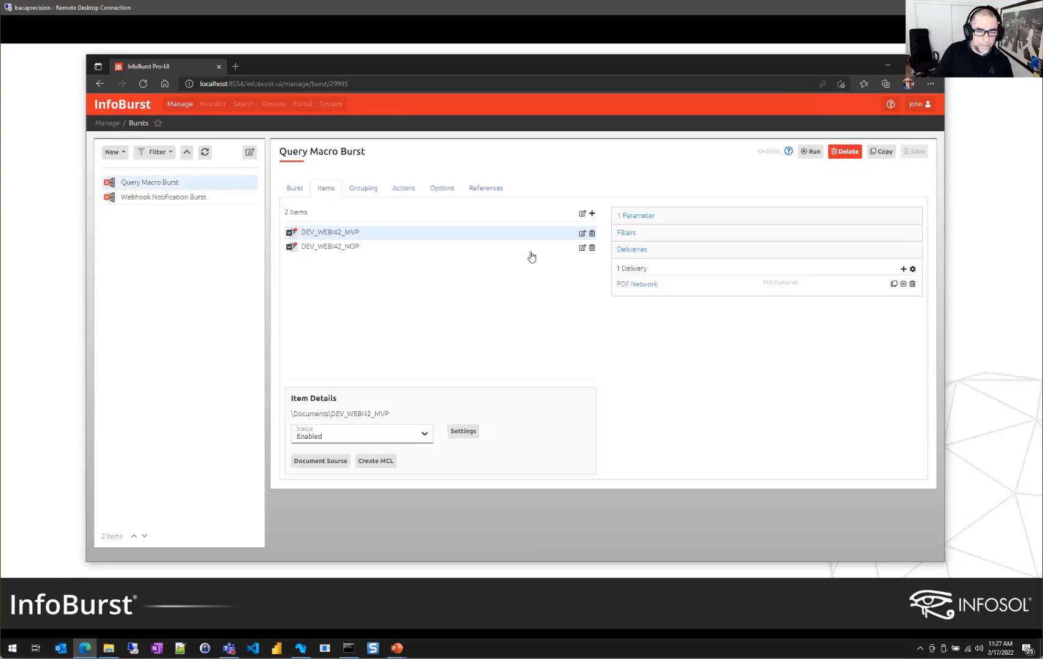
left_click(641, 218)
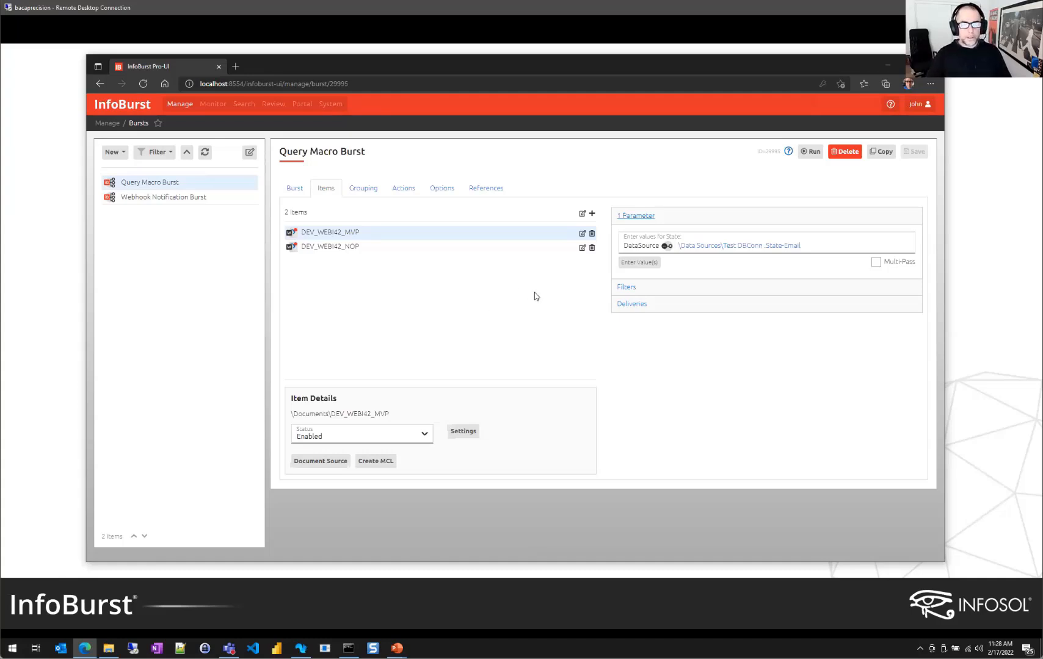
left_click(489, 192)
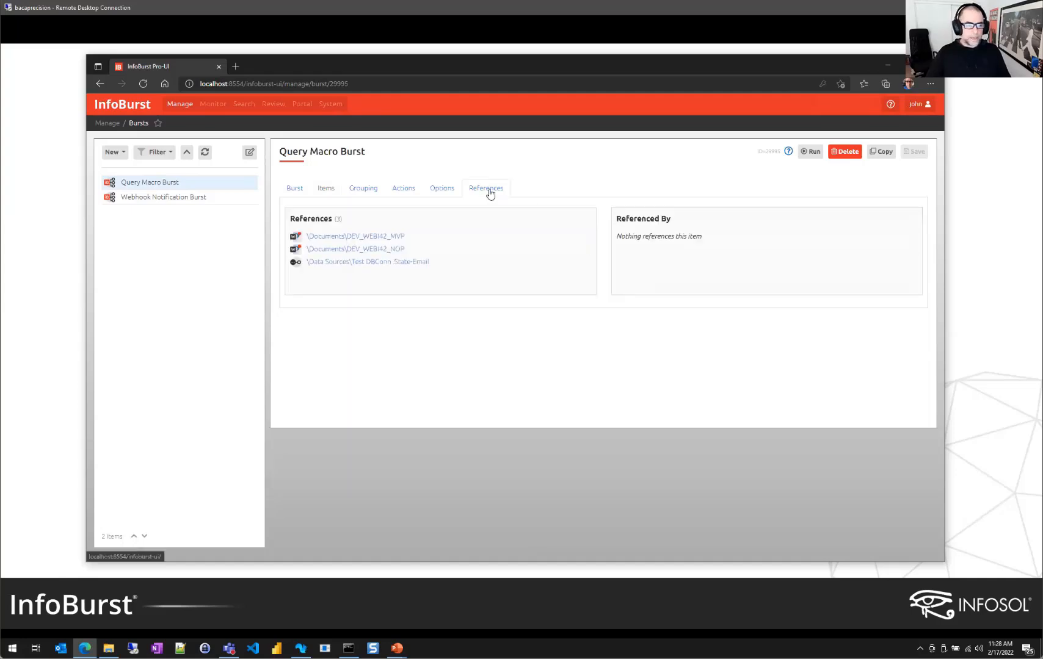
Run Test DBConn's State-Email query and read its preview results enlarged
left_click(411, 262)
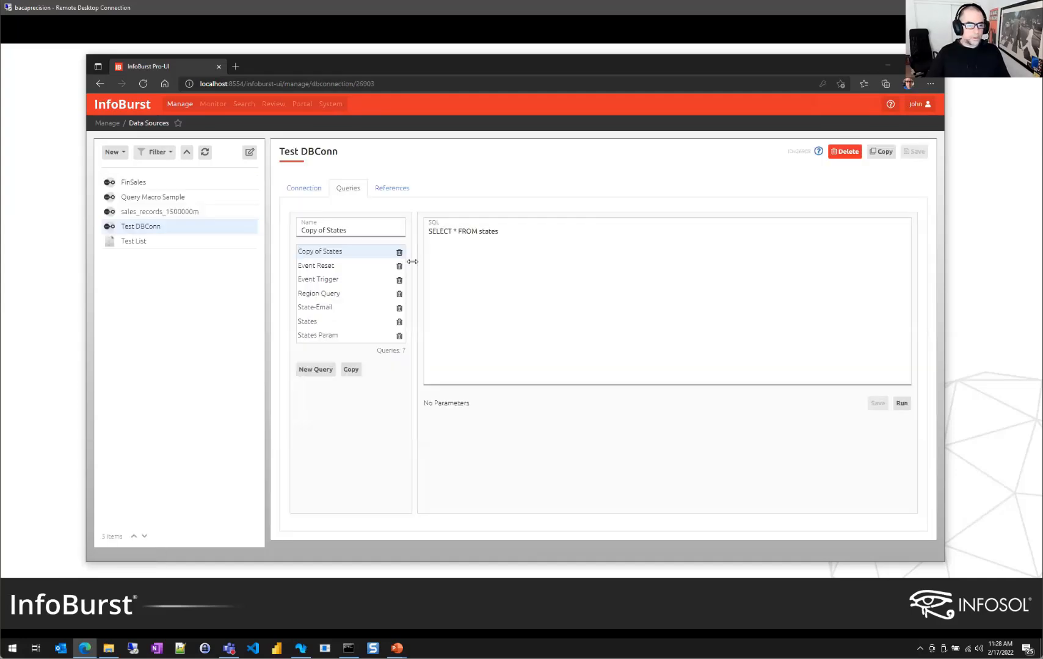
left_click(326, 308)
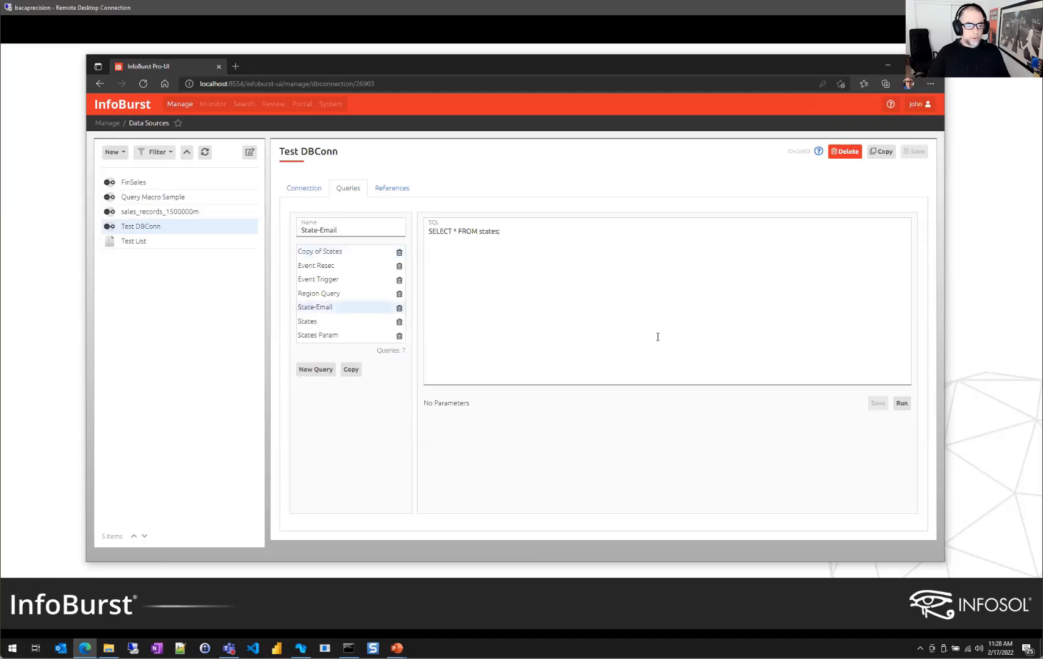
left_click(902, 404)
key("ctrl+plus")
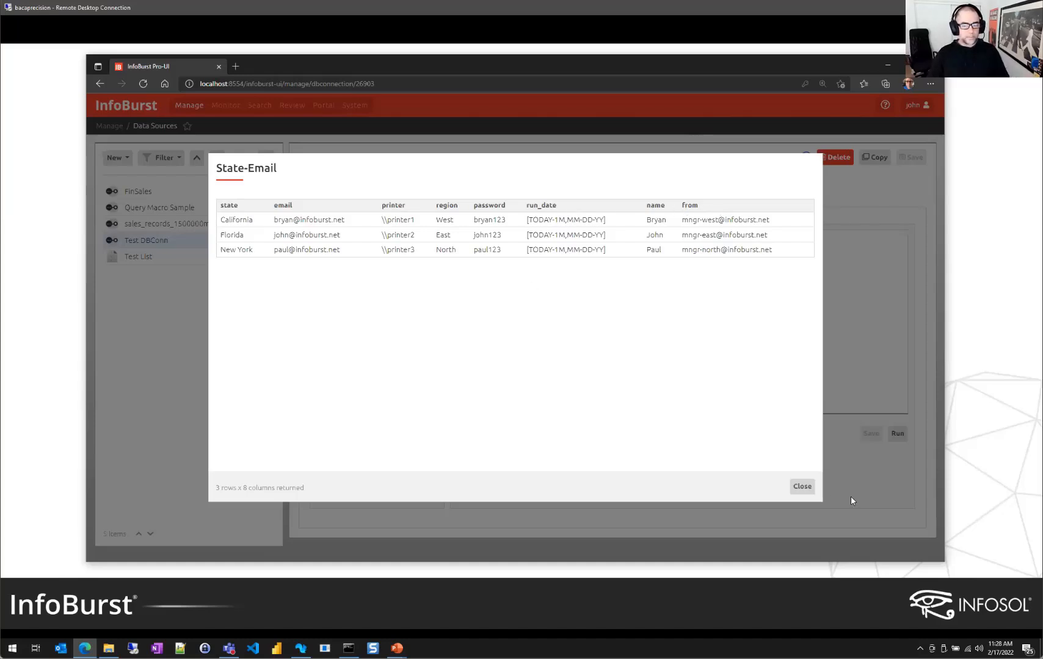
left_click(802, 487)
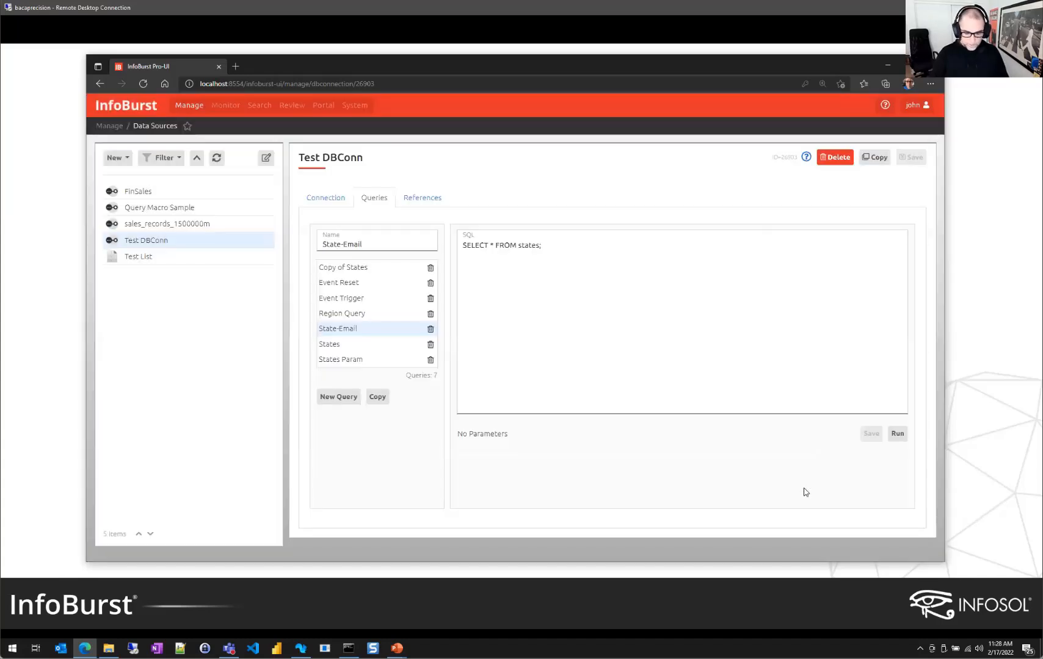
Restore normal zoom and go back to Query Macro Burst through Test DBConn's references
key("ctrl+minus")
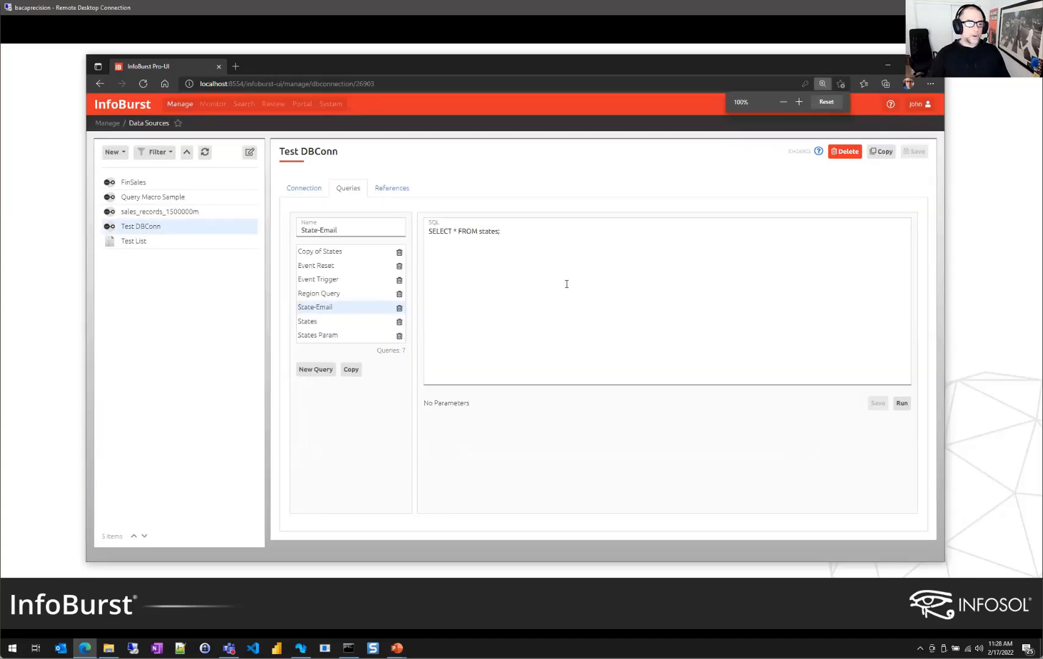
left_click(391, 190)
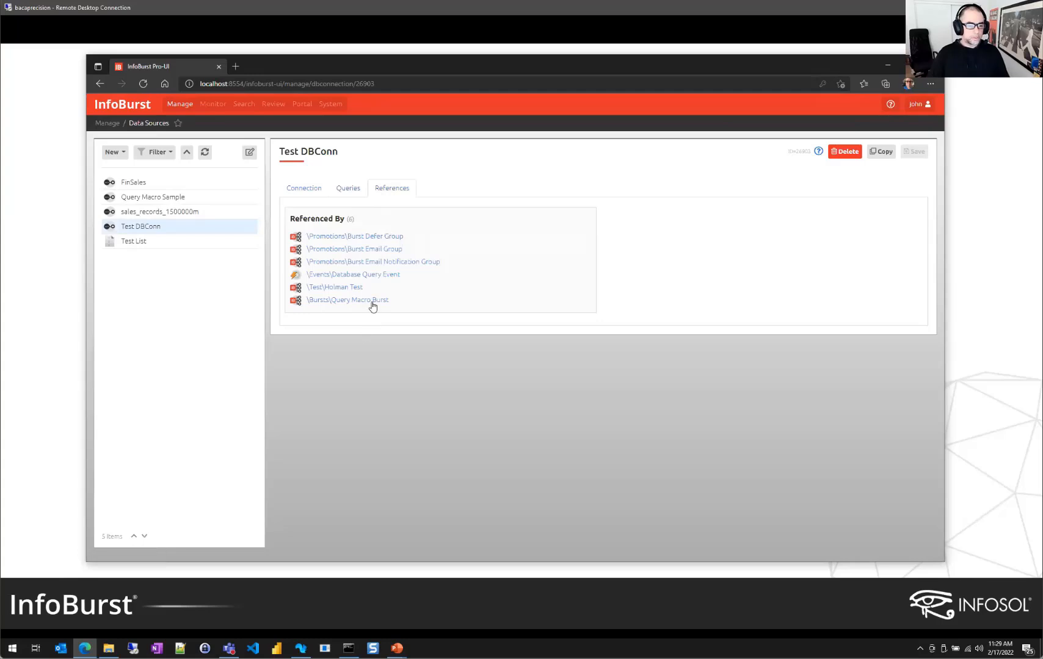
left_click(373, 304)
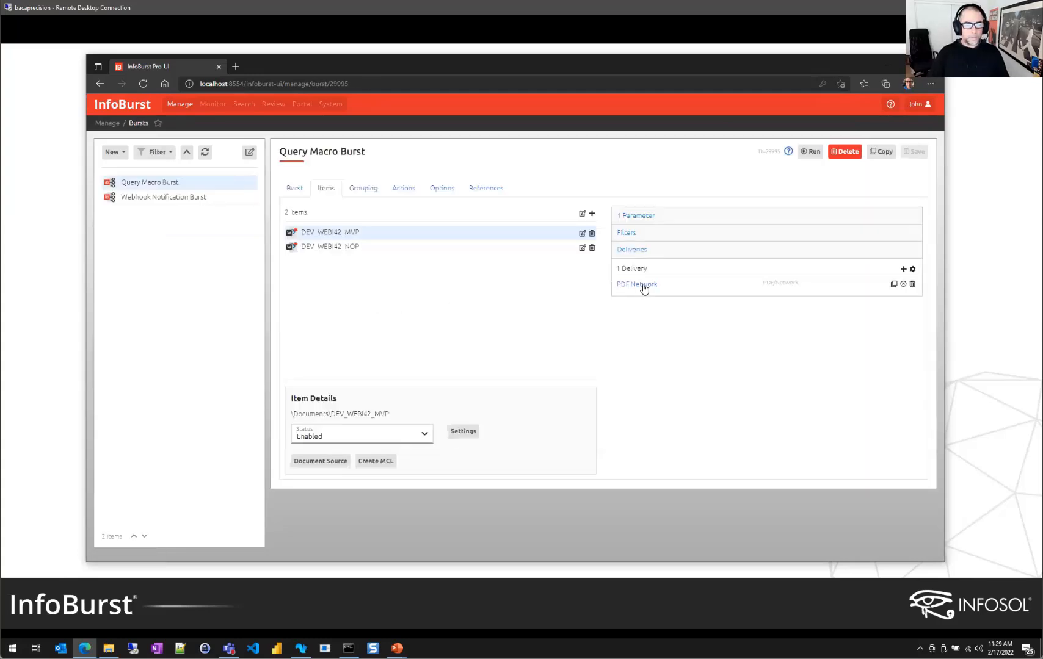
Start a File Name macro for the PDF Network delivery, typing 'Report for region'
left_click(641, 285)
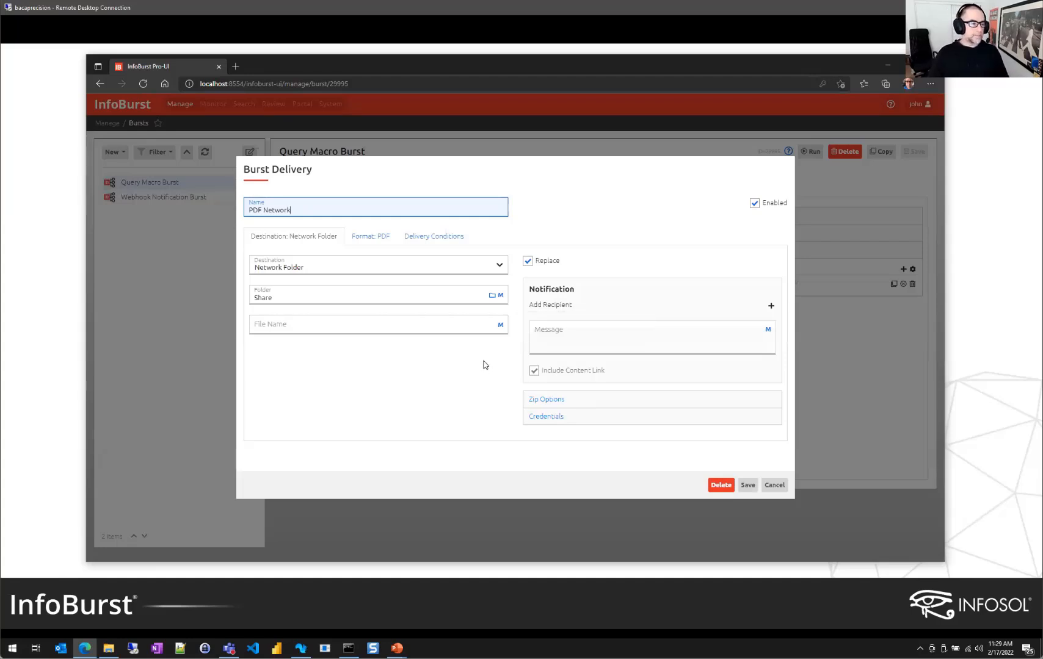
left_click(501, 326)
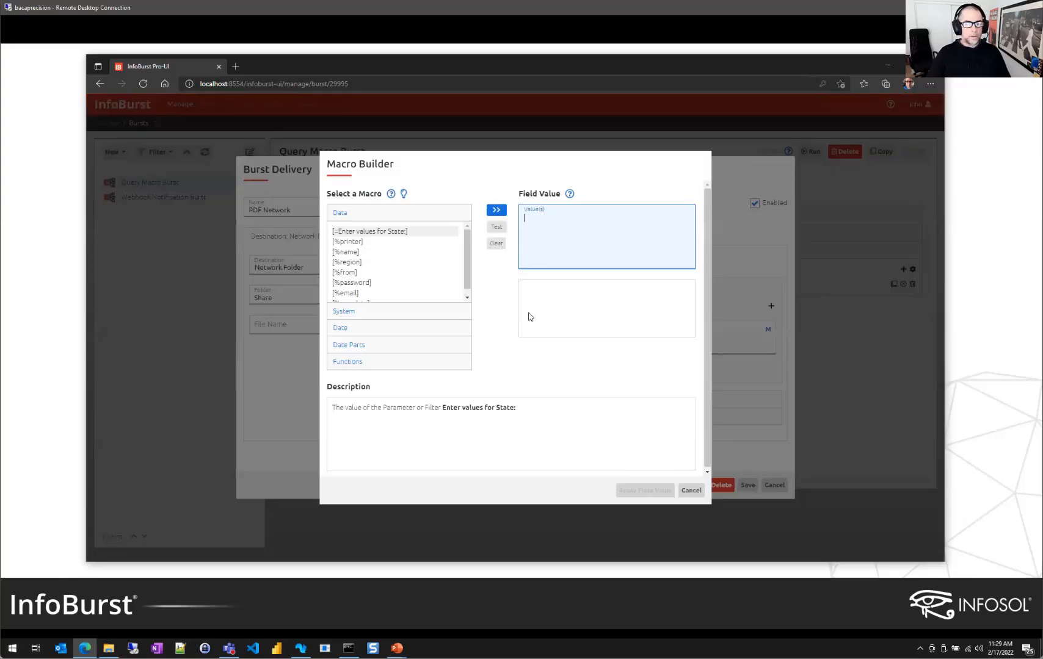
type("Rep")
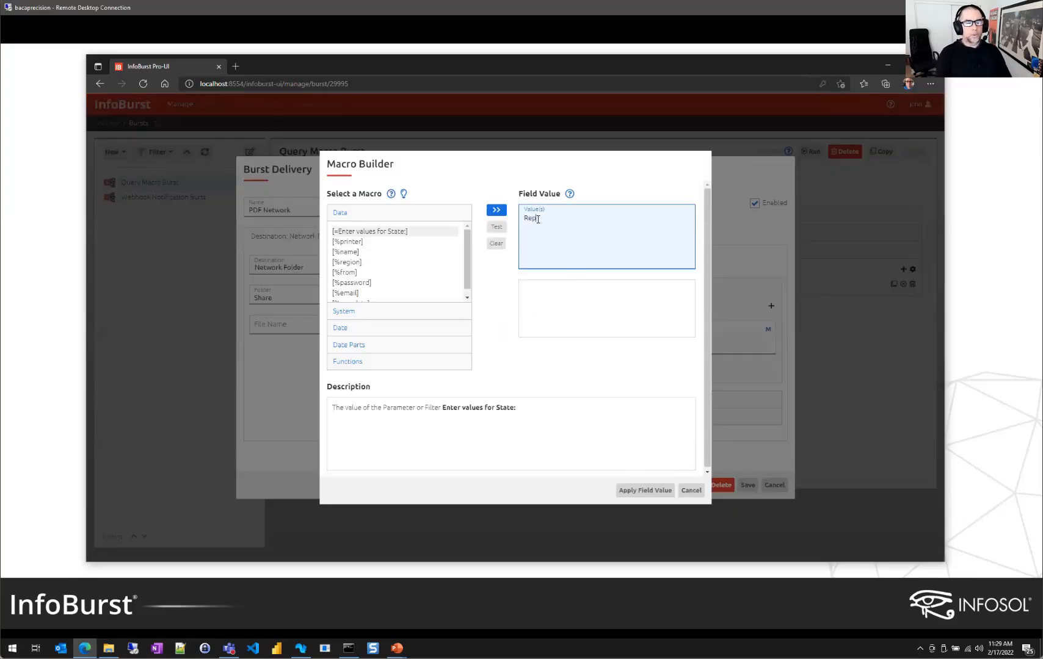
type("ort for region")
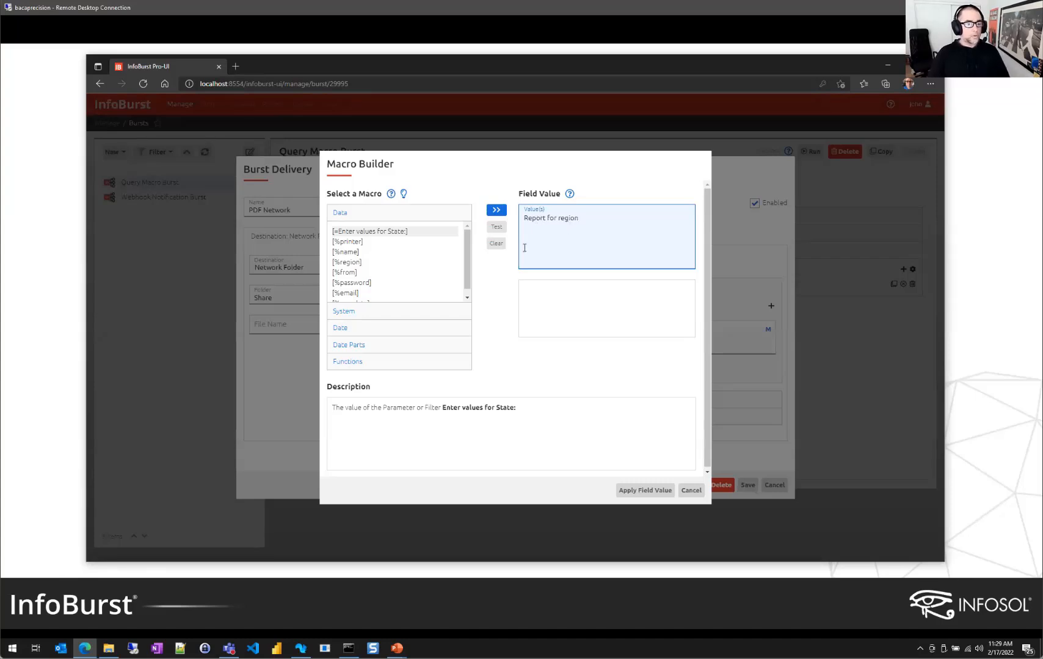
left_click_drag(469, 258, 468, 274)
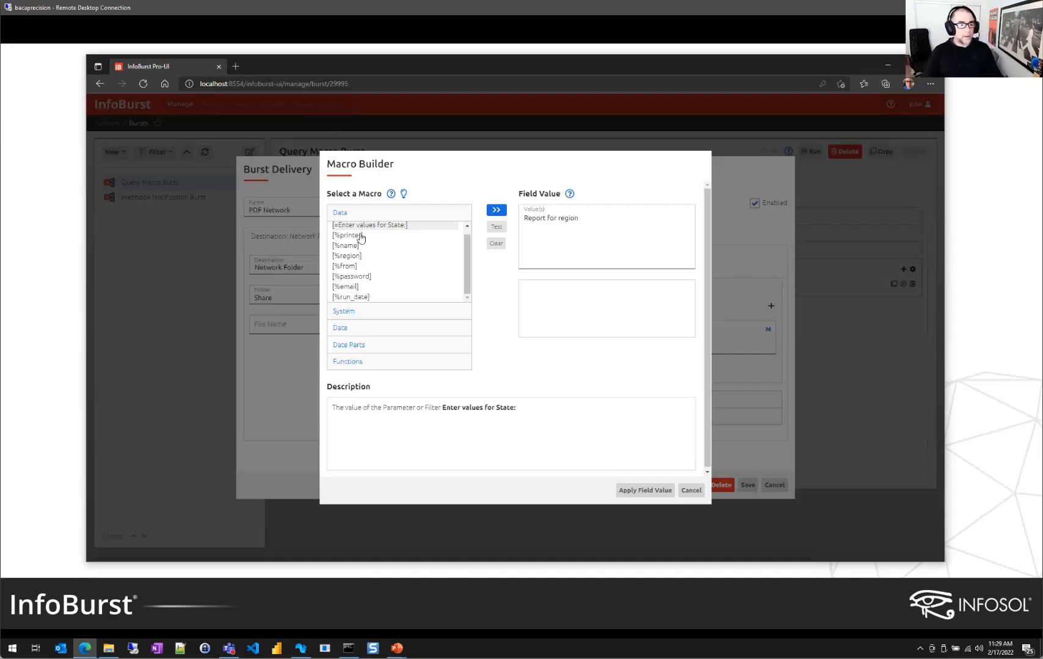
Insert the [%region] data macro, then cancel both the Macro Builder and delivery settings
double_click(348, 256)
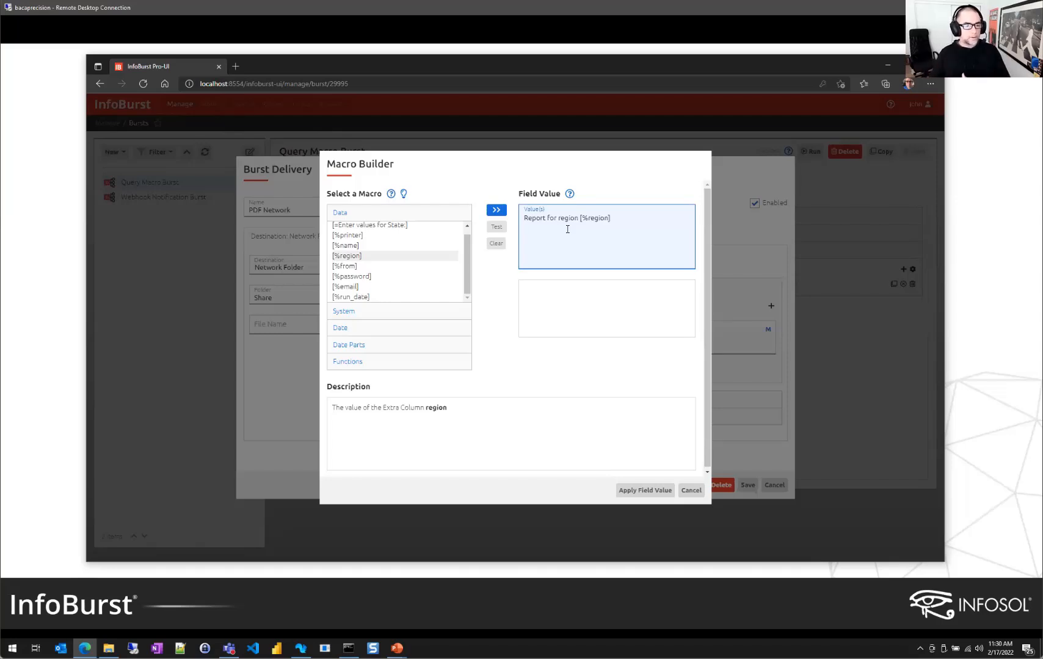
left_click_drag(619, 217, 580, 219)
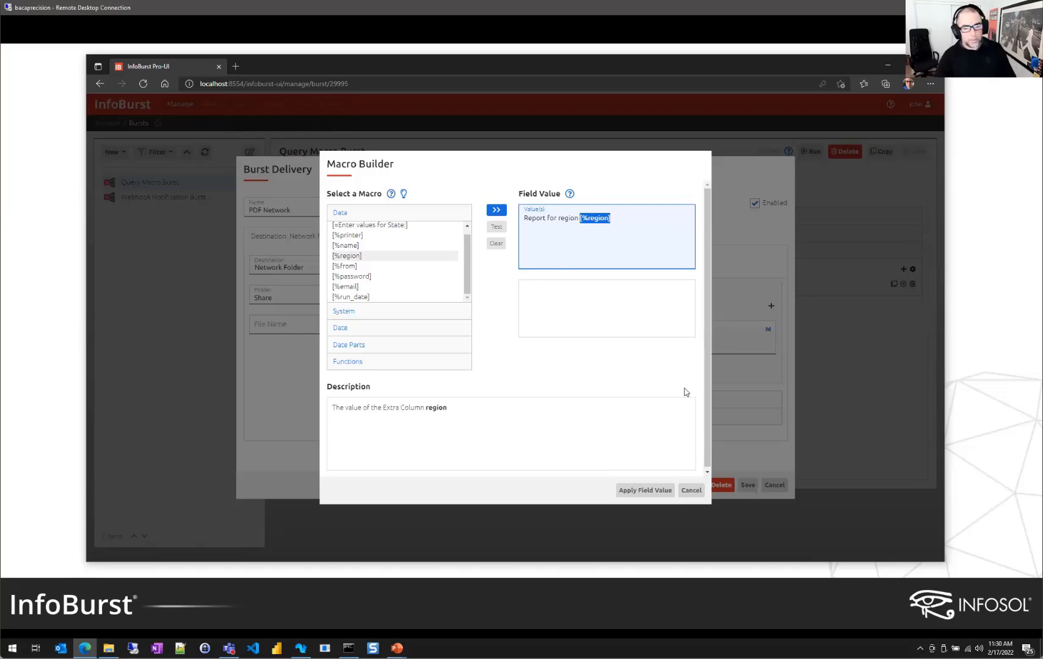
left_click(692, 492)
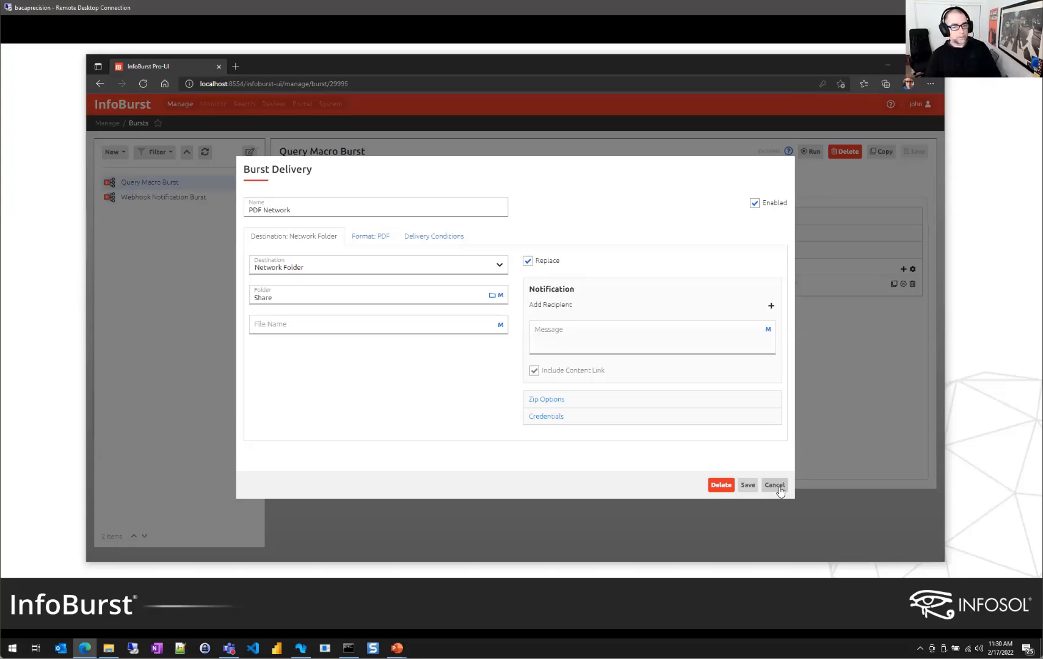
left_click(774, 485)
Select DEV_WEBI42_NOP and go via References to Test DBConn's Region Query SQL
left_click(358, 248)
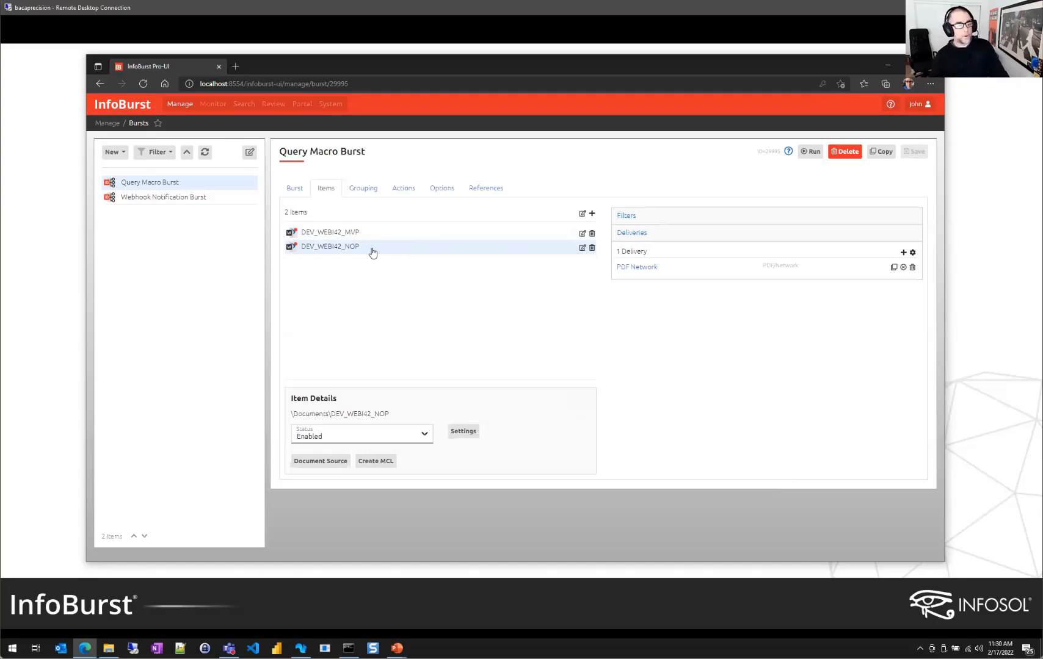
left_click(487, 189)
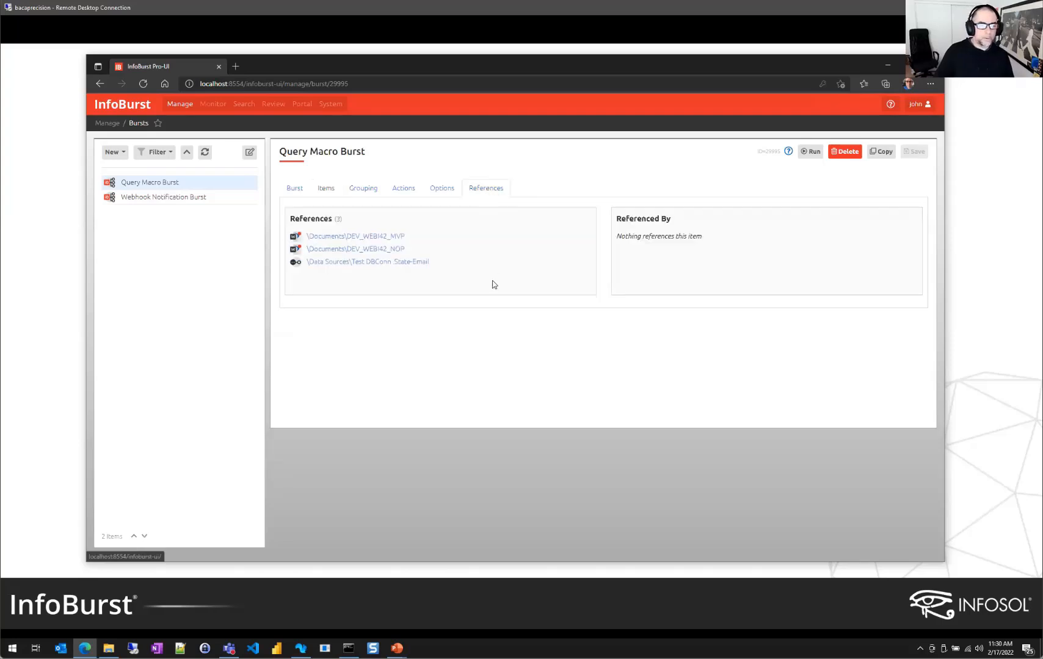
left_click(390, 263)
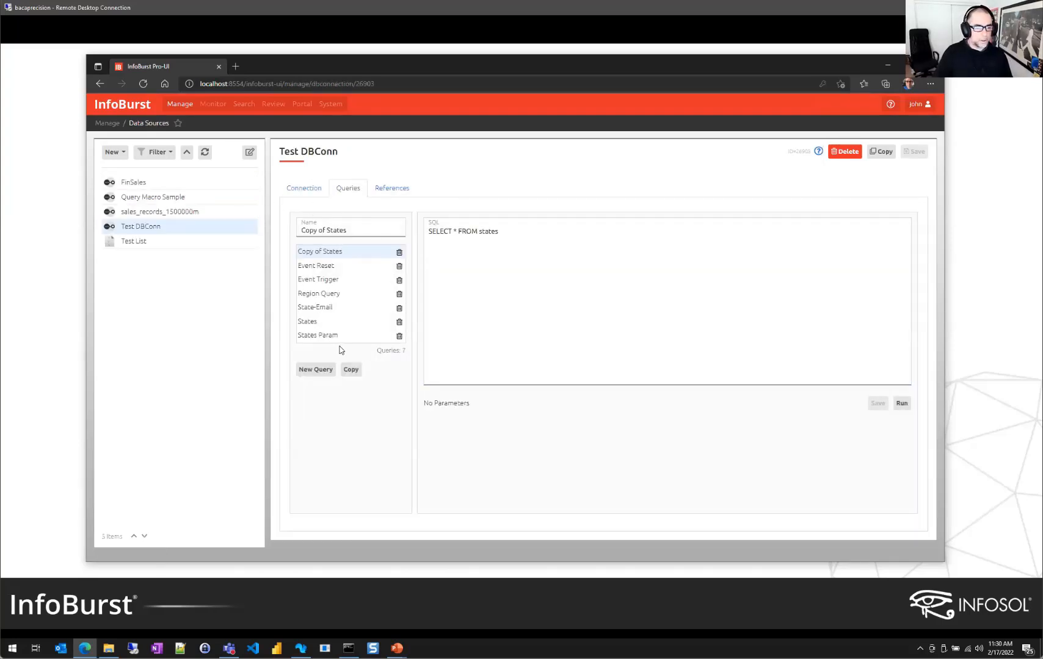
left_click(334, 296)
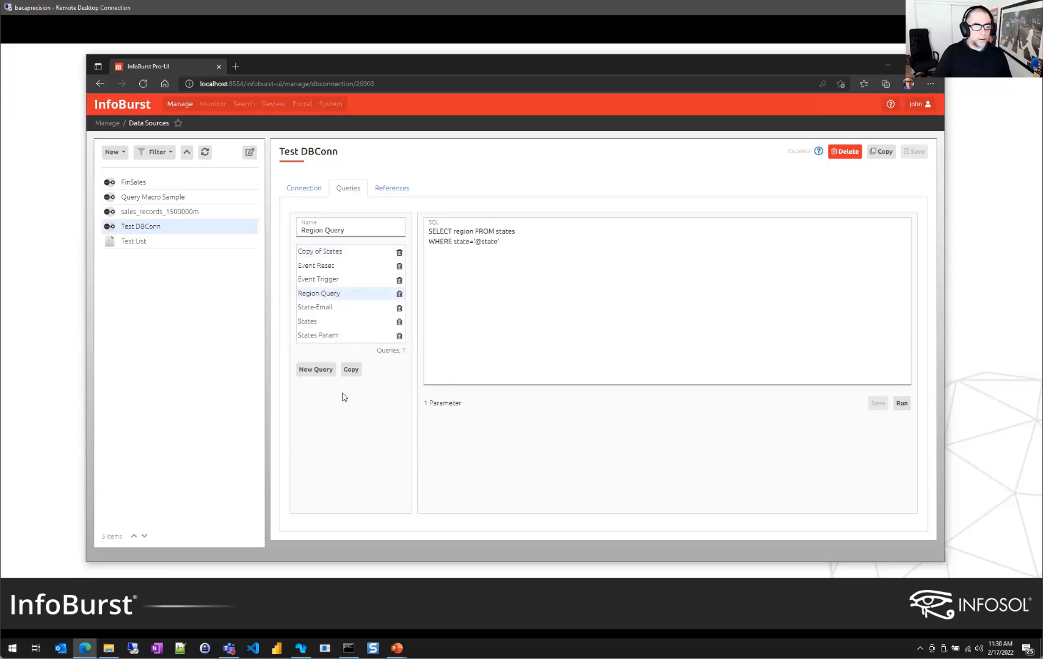
Run the Region Query for California, confirm it returns West, and close the results
left_click(901, 405)
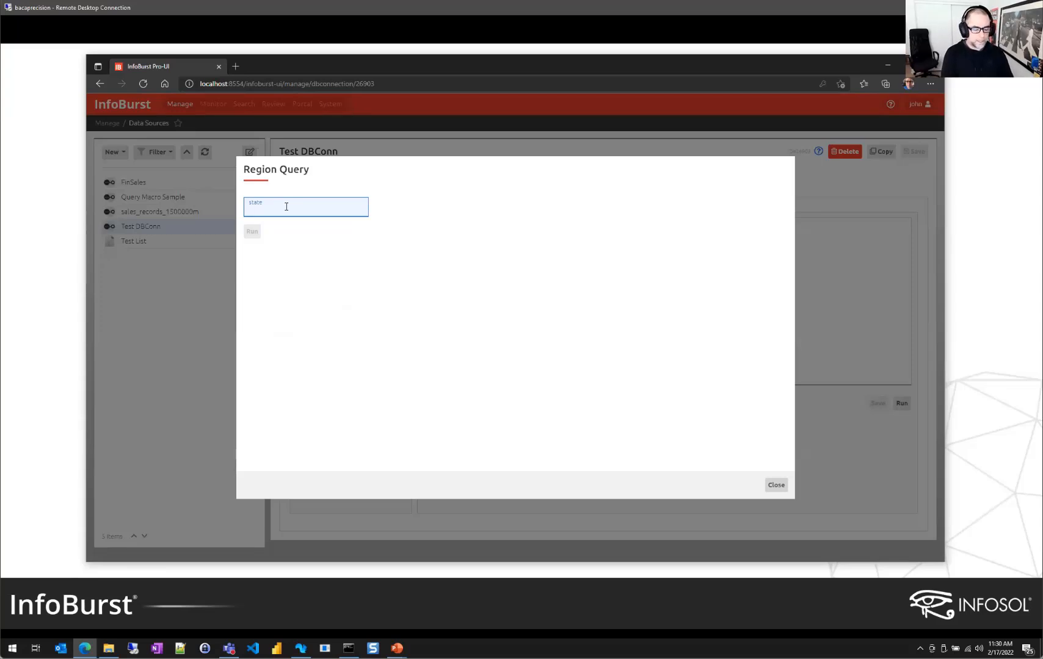
type("Cali")
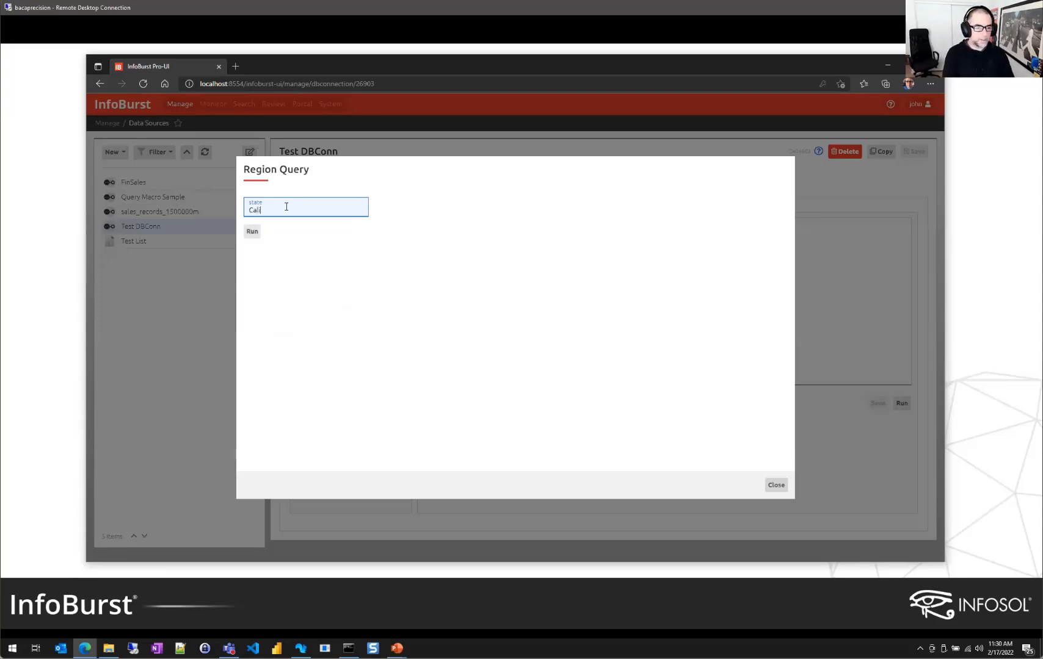
type("fornia")
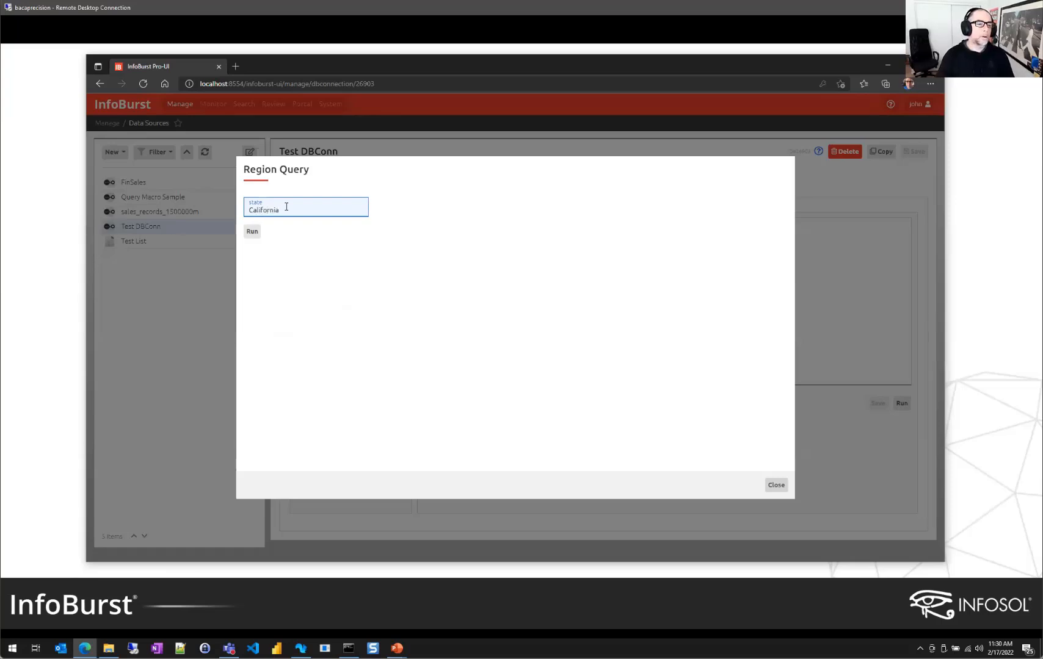
left_click(252, 232)
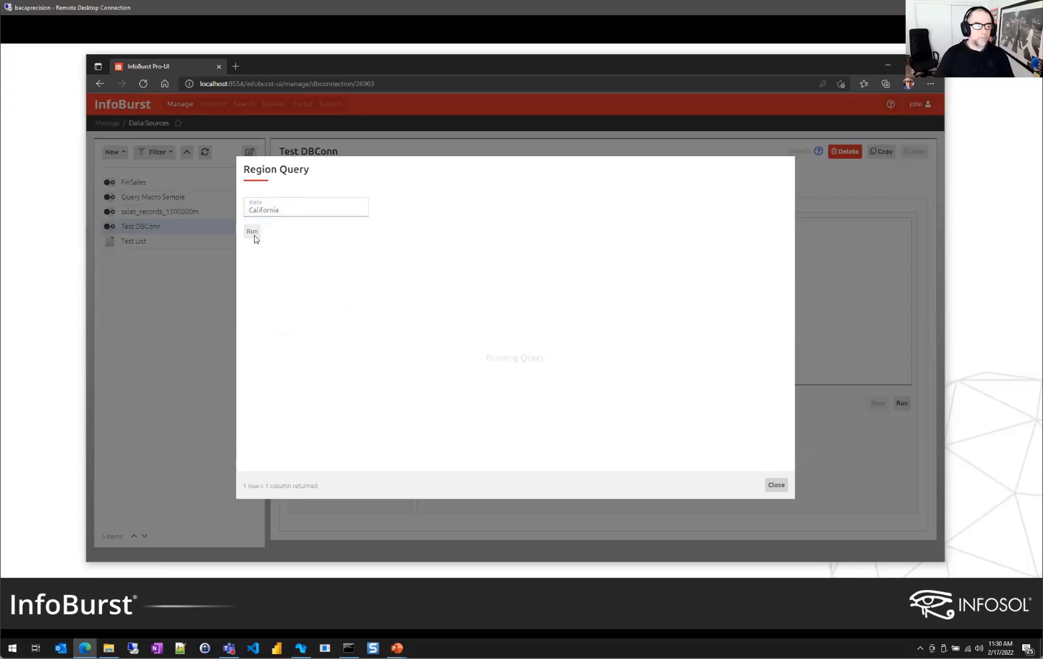
double_click(394, 216)
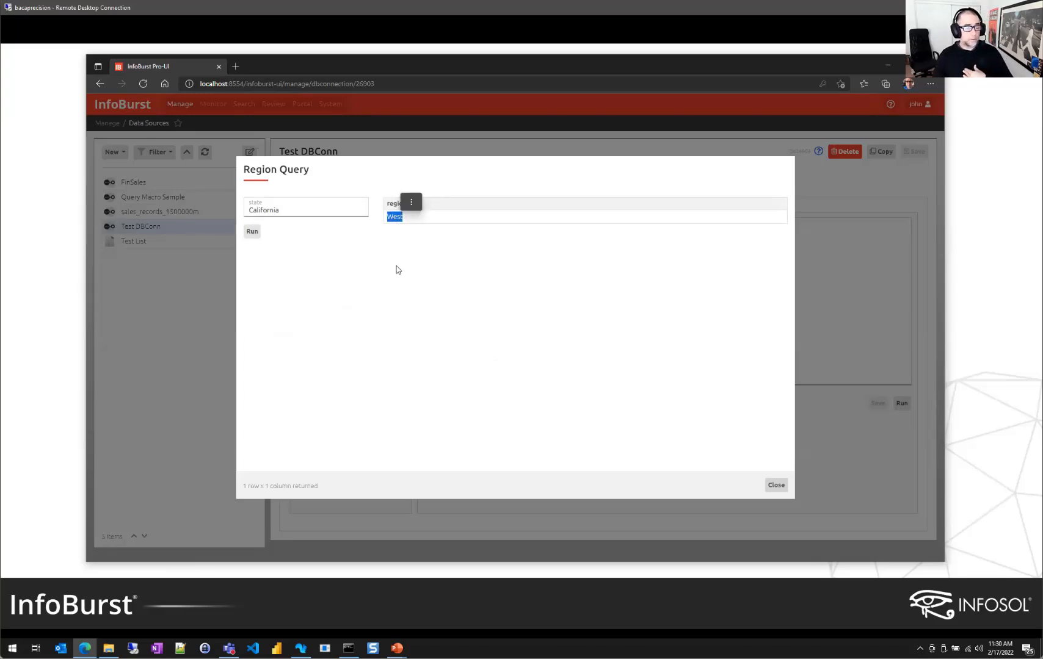
left_click(402, 289)
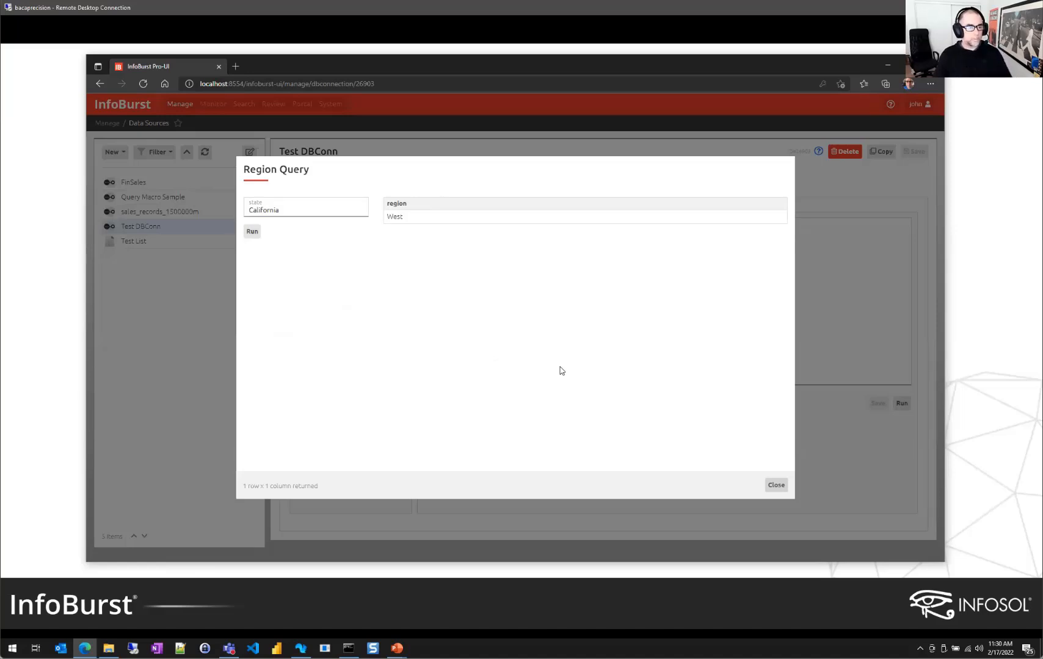
left_click(776, 486)
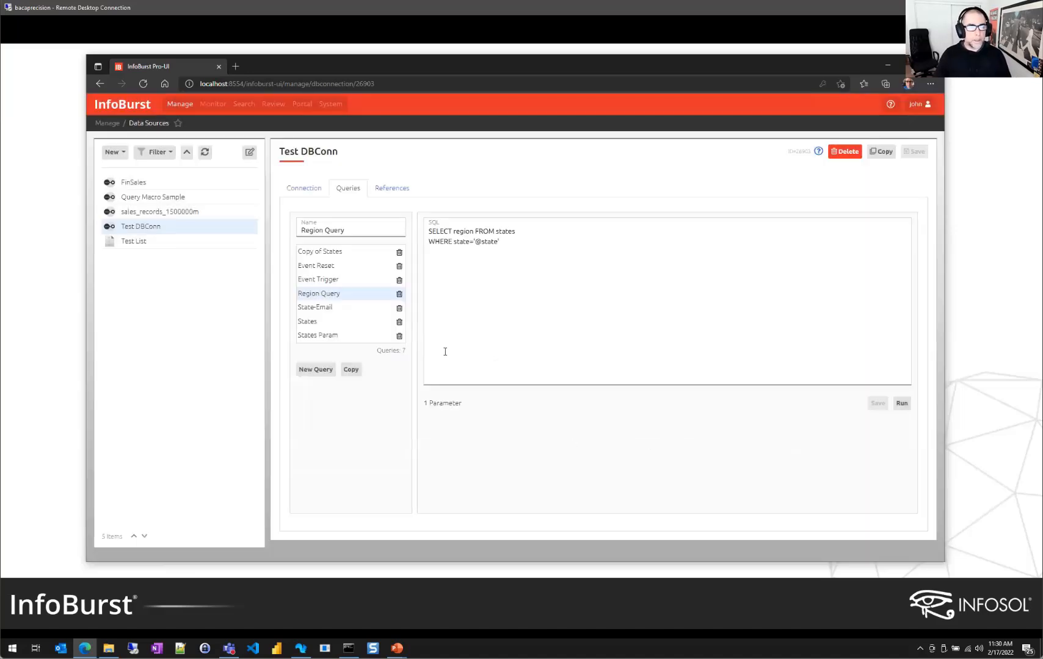
Return via References to Query Macro Burst and open the PDF Network File Name Macro Builder
left_click(392, 190)
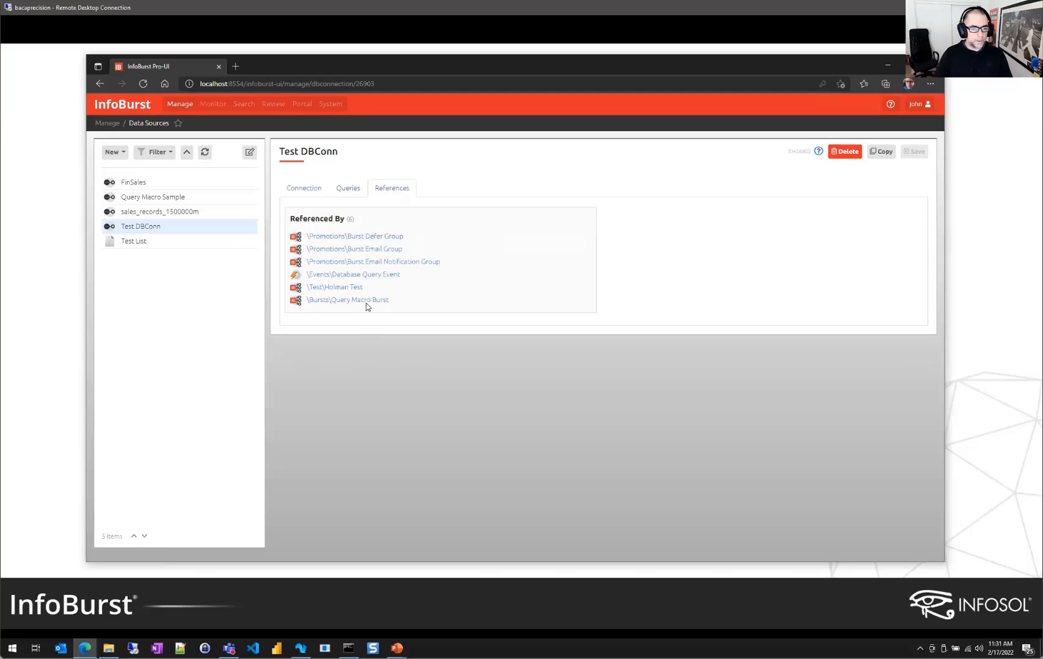
left_click(365, 301)
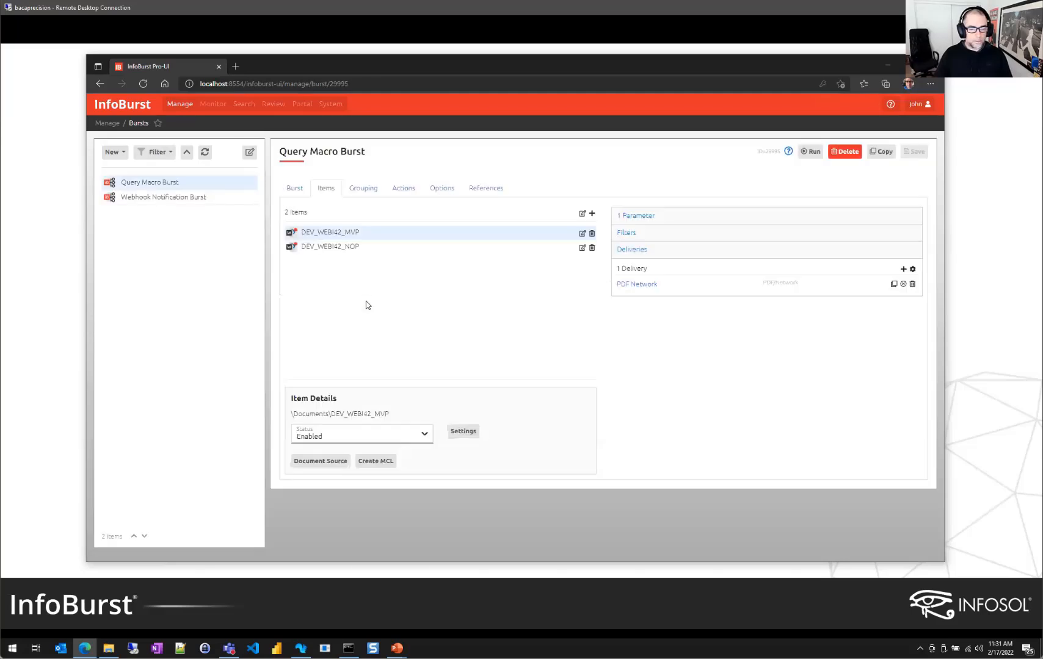
left_click(361, 250)
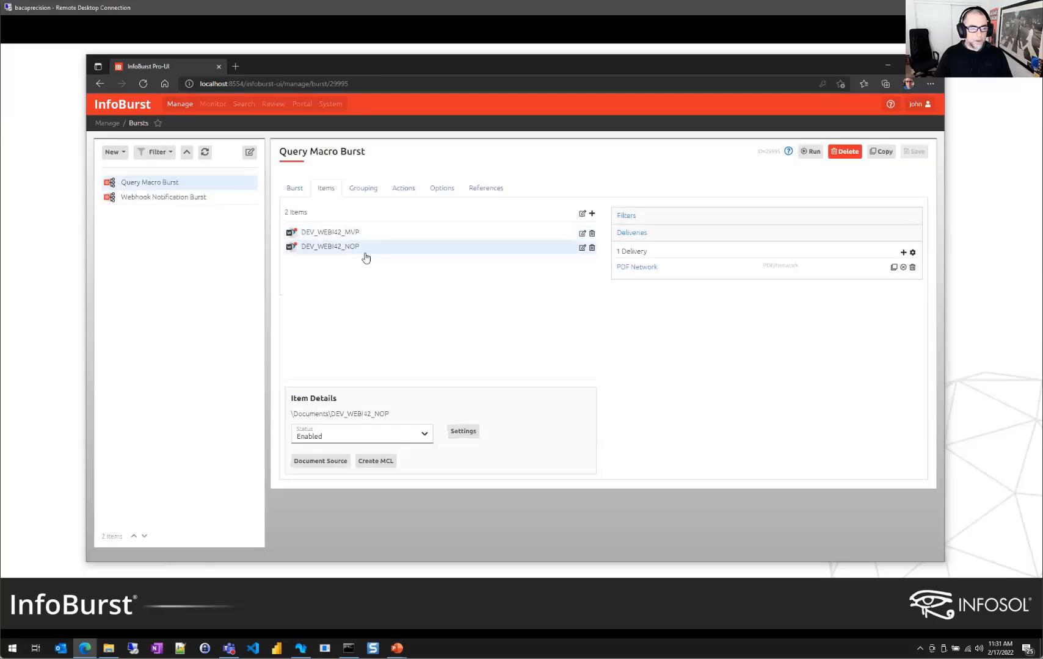
left_click(648, 271)
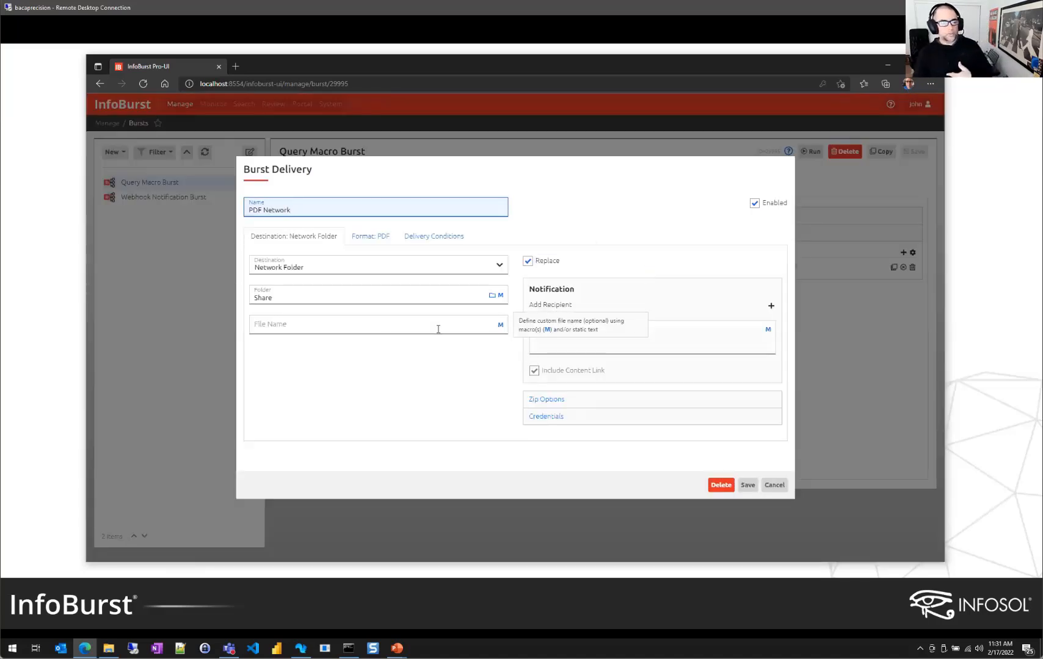
left_click(500, 327)
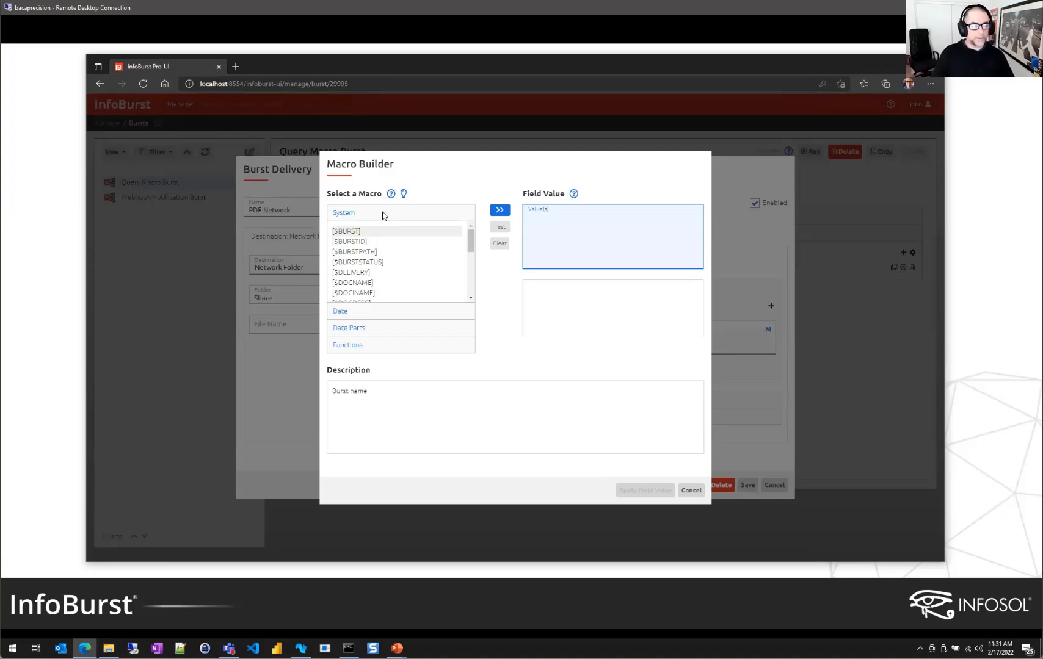
left_click(349, 346)
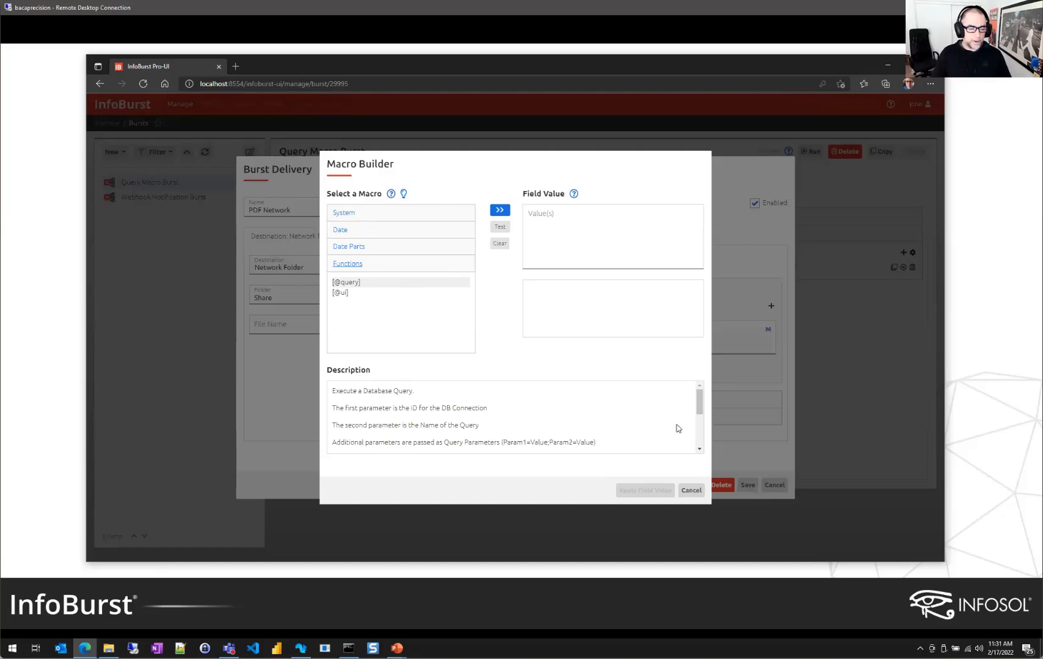
left_click_drag(699, 408, 701, 403)
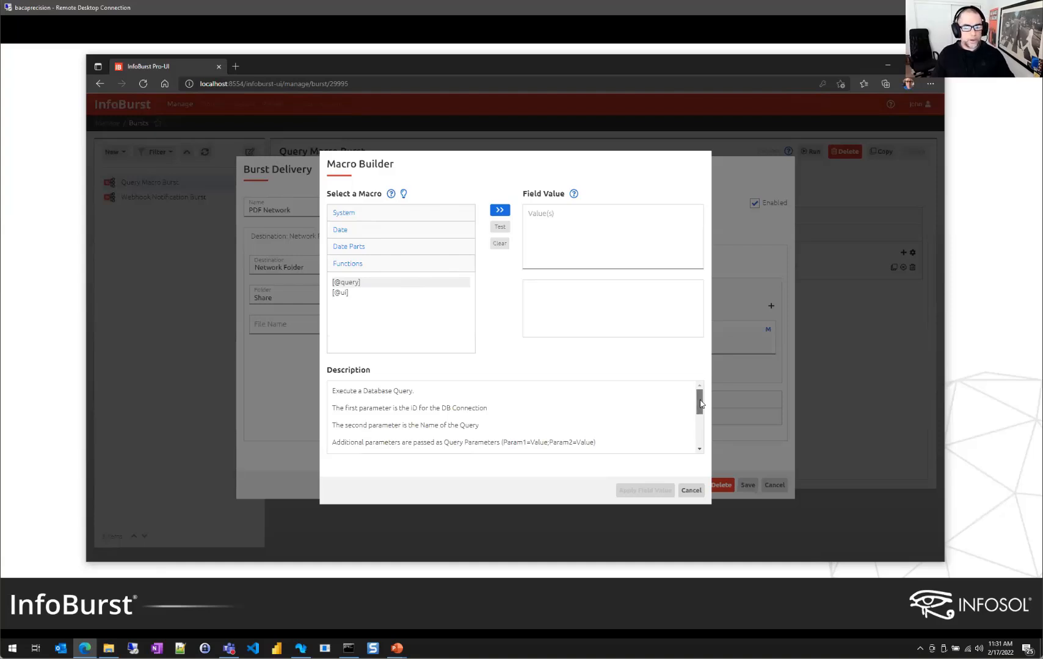
left_click_drag(702, 402, 710, 364)
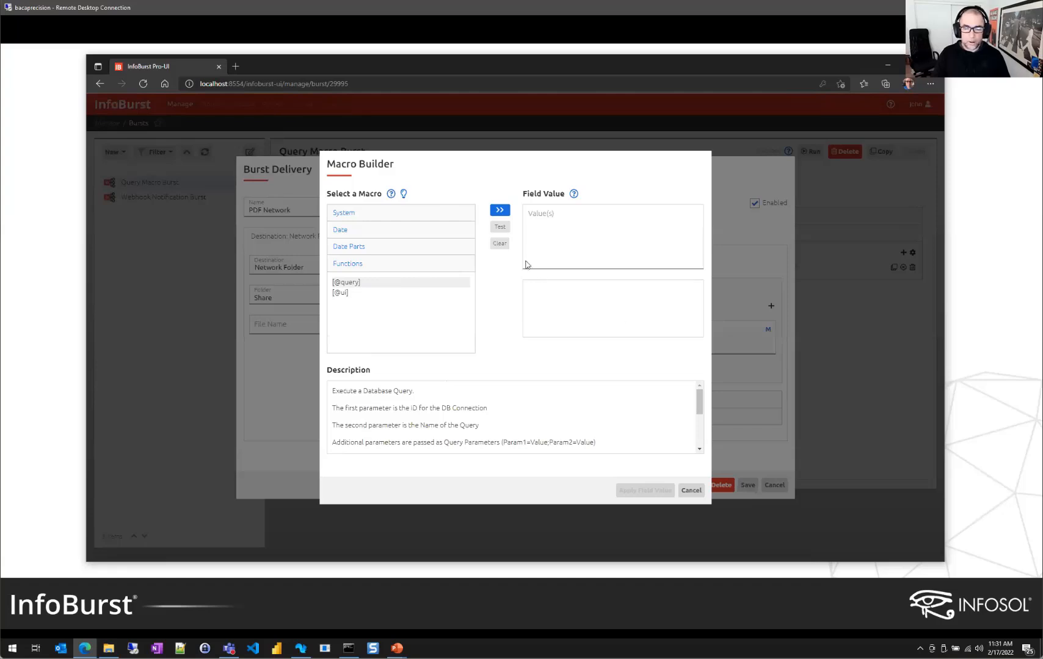
left_click(551, 218)
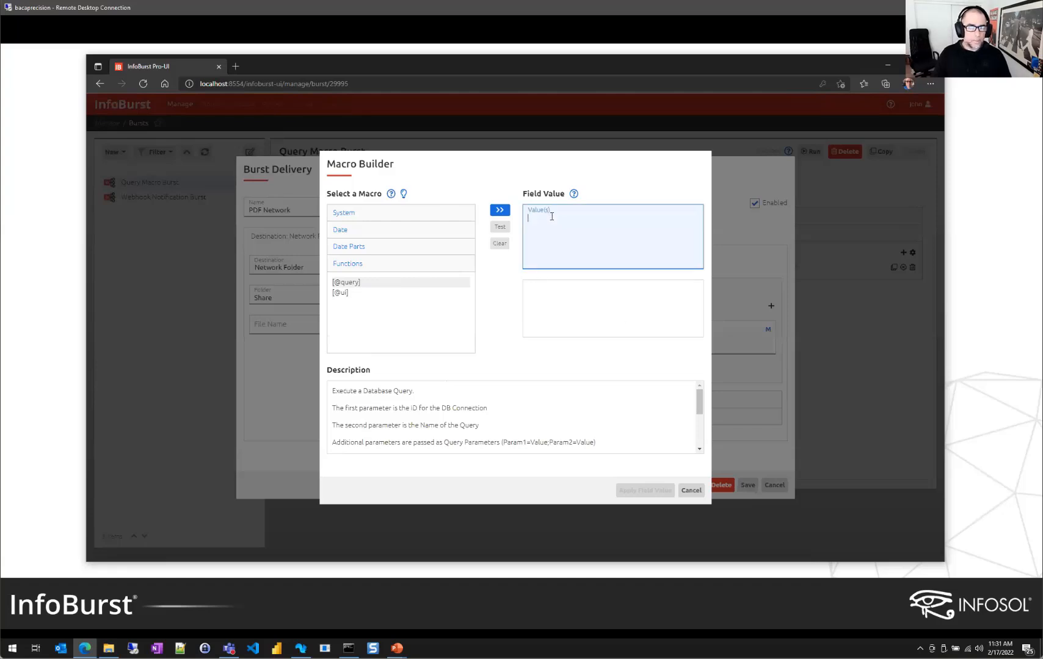
double_click(365, 283)
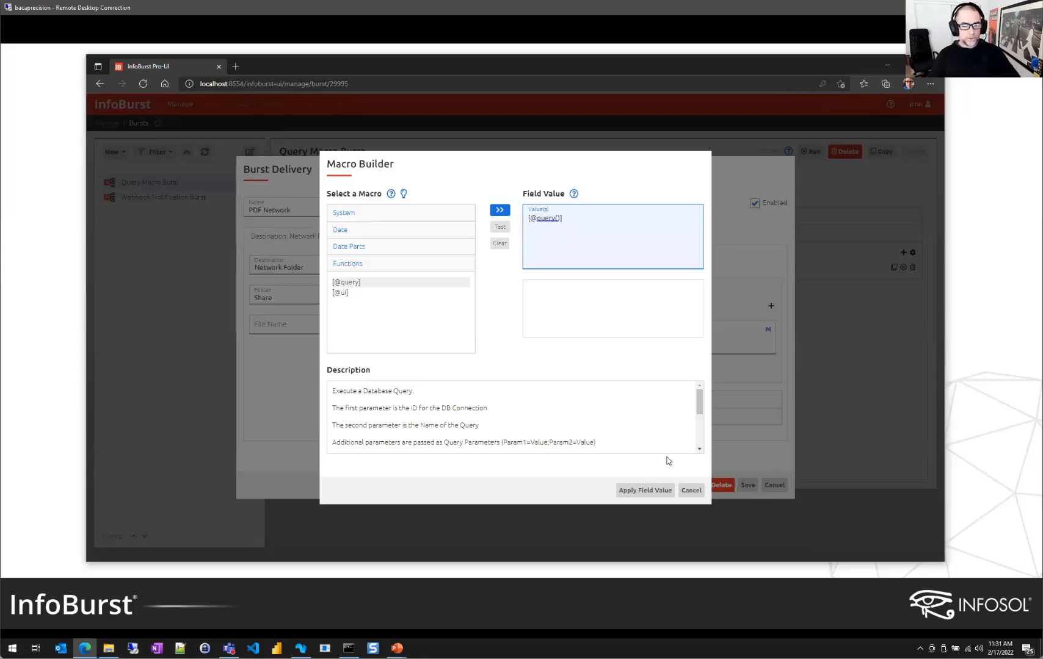
left_click(691, 492)
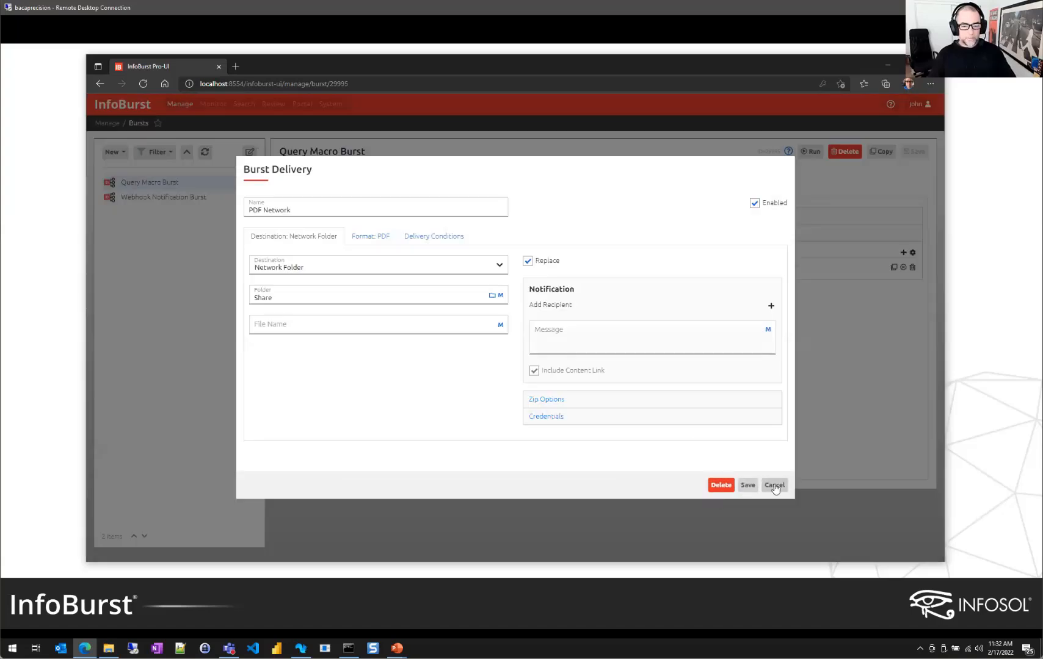
Close the delivery settings and find the Test DBConn data source's ID, 26903
left_click(772, 484)
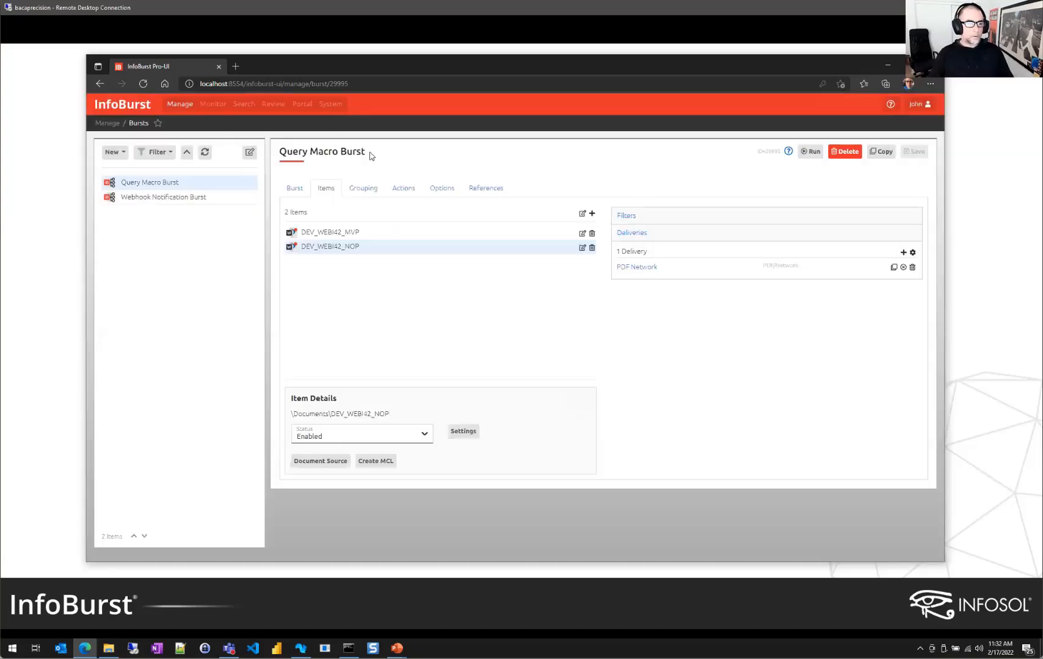
left_click(487, 189)
left_click(392, 263)
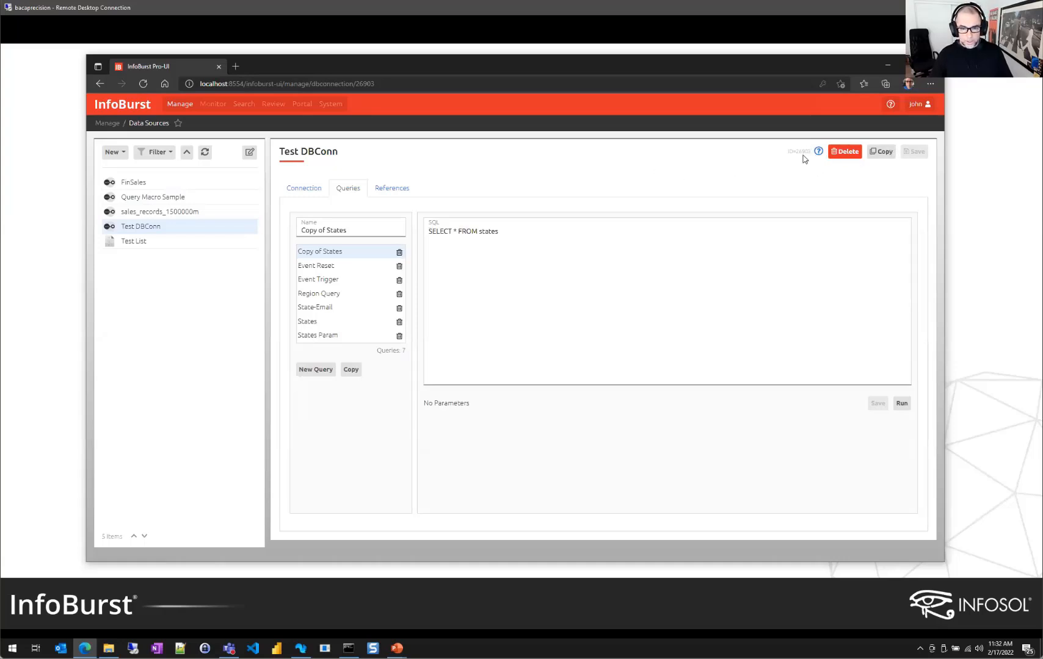
left_click_drag(787, 152, 812, 158)
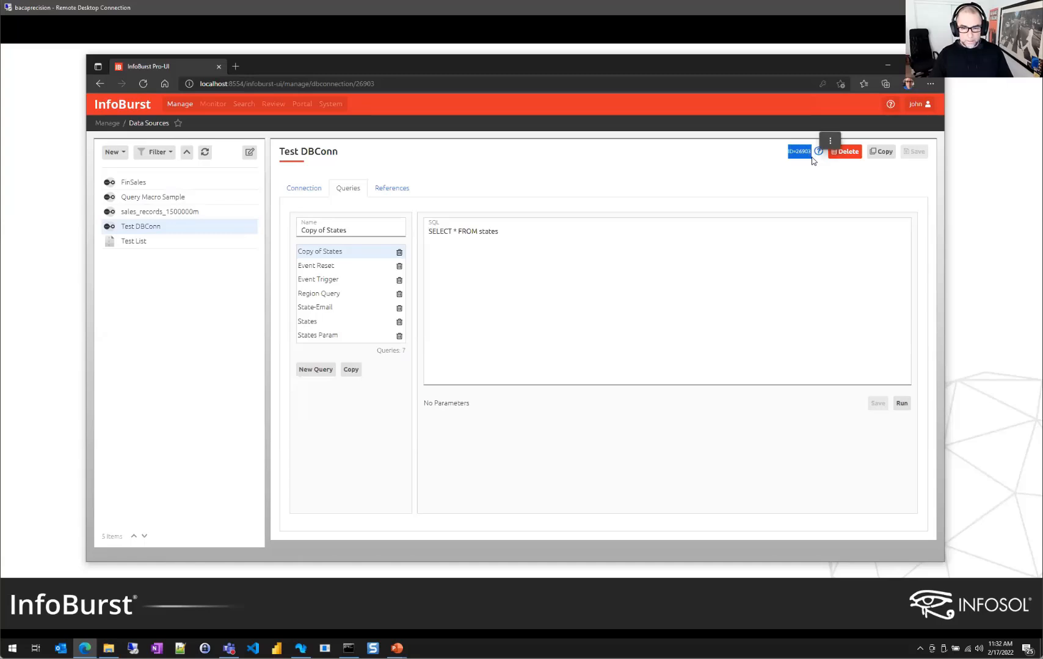
left_click(804, 166)
double_click(804, 151)
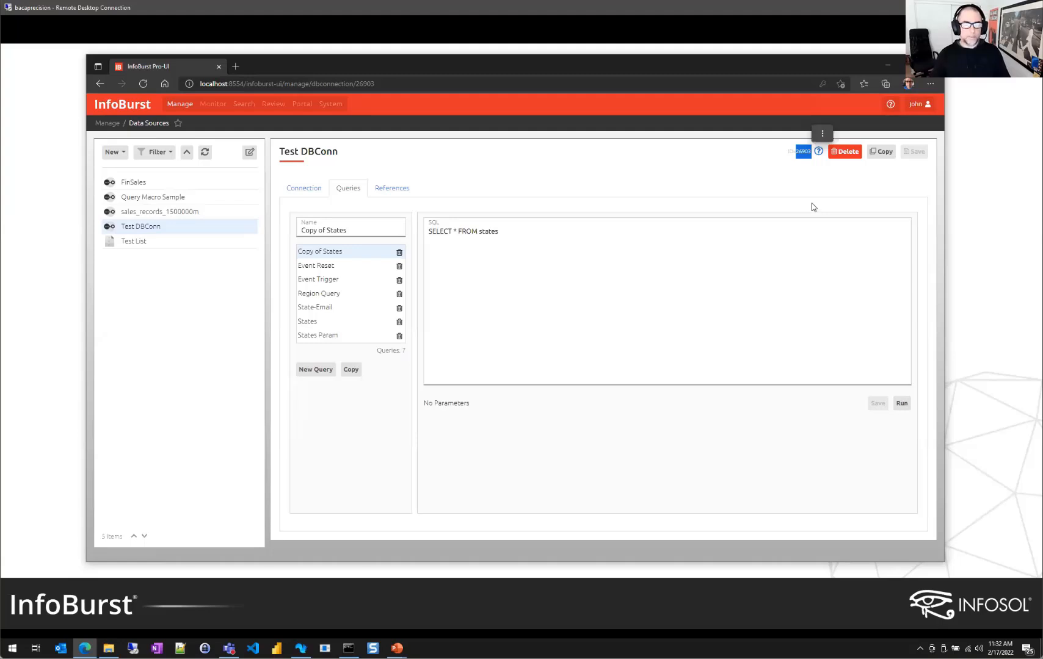
left_click(719, 185)
Return to Query Macro Burst and reopen DEV_WEBI42_NOP's PDF Network delivery settings
left_click(394, 189)
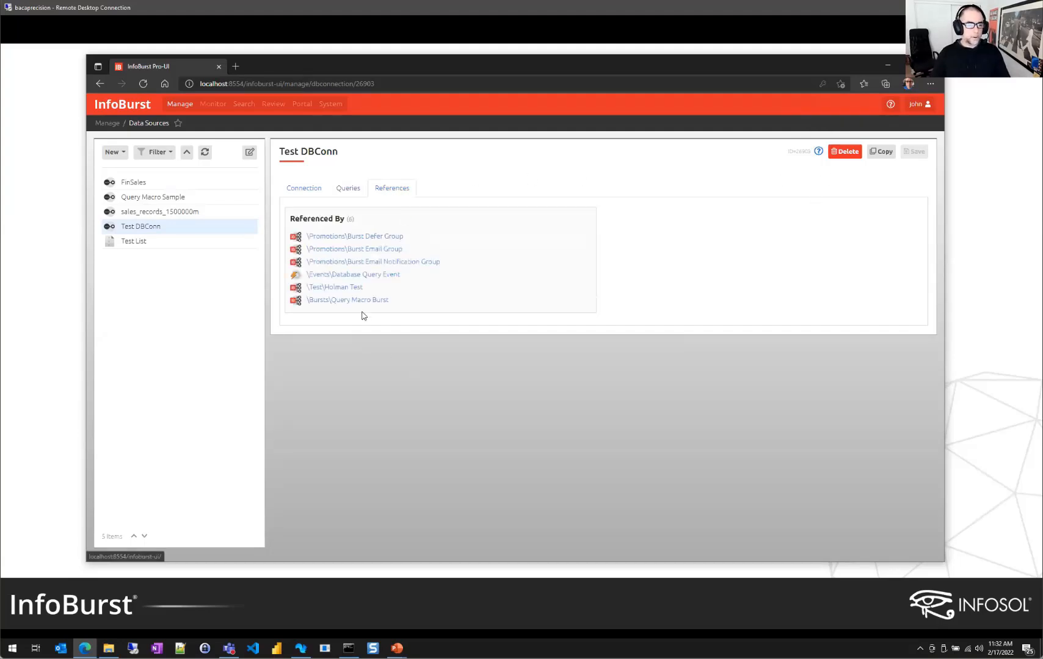
left_click(366, 304)
left_click(373, 257)
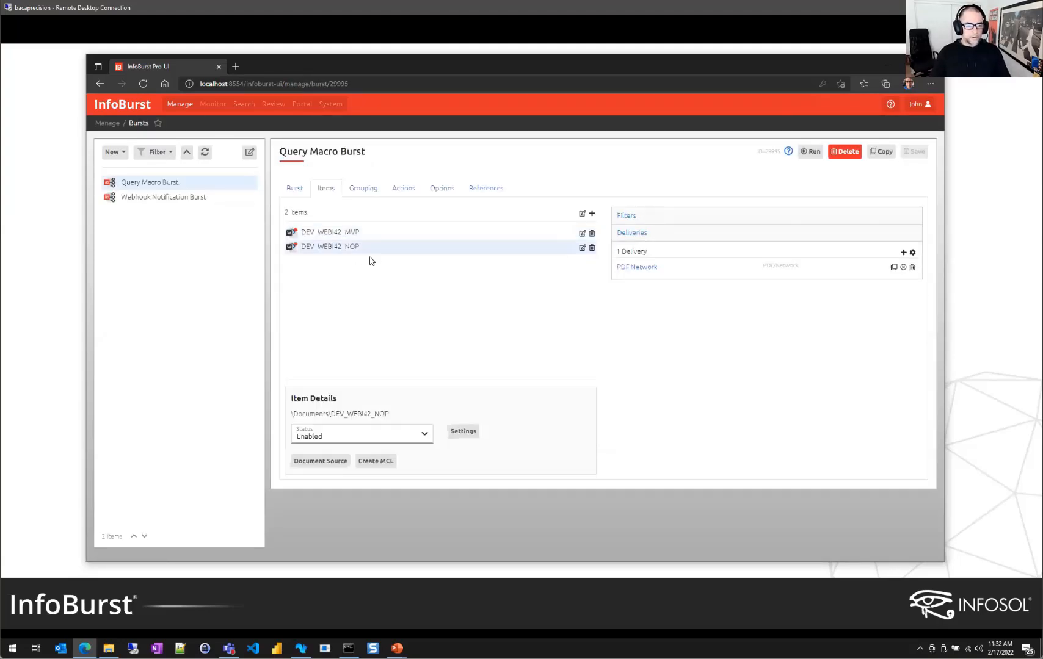
left_click(643, 268)
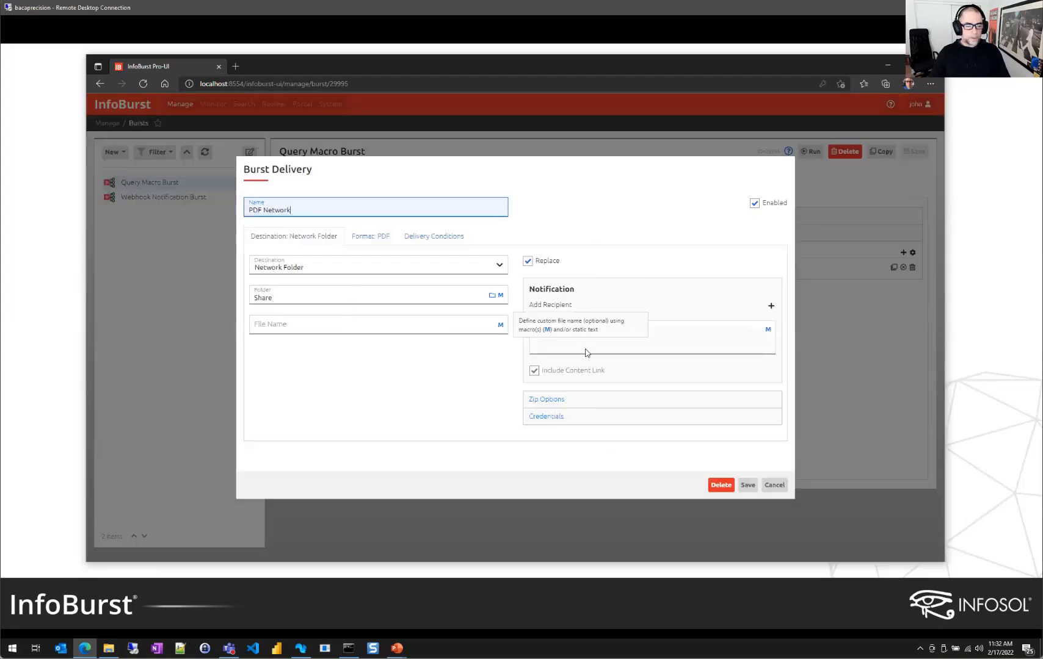
left_click(500, 325)
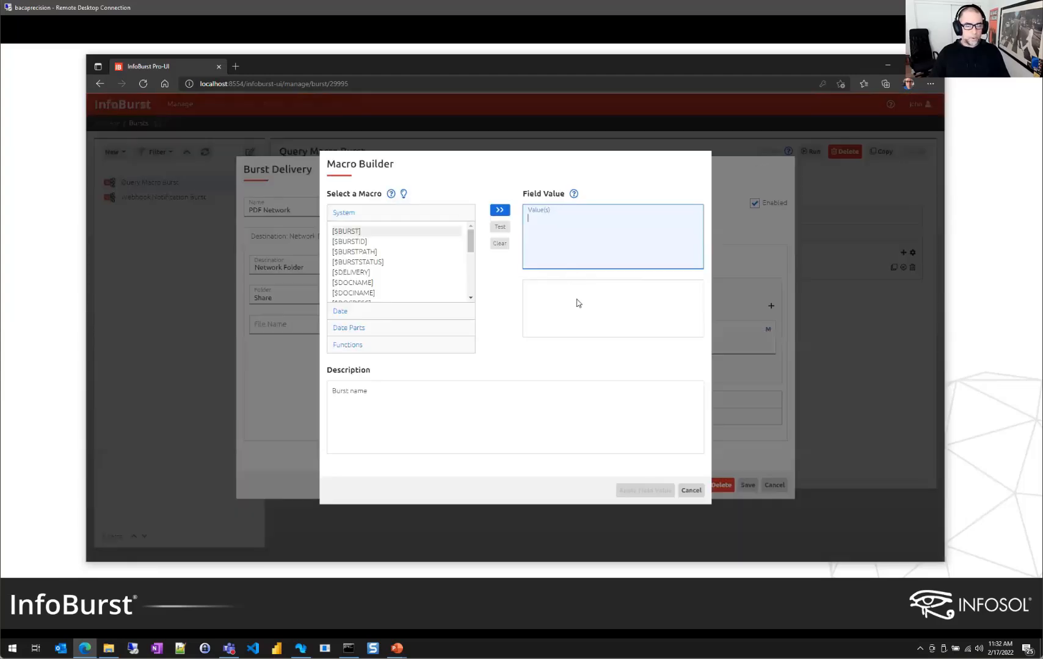
left_click(351, 346)
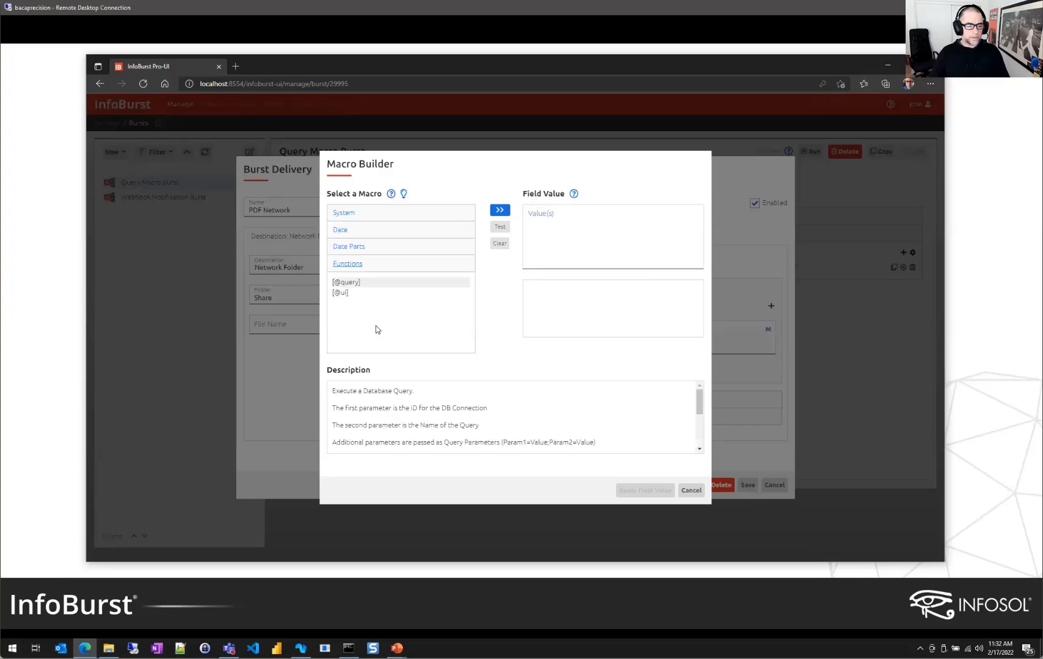
left_click_drag(346, 282, 556, 217)
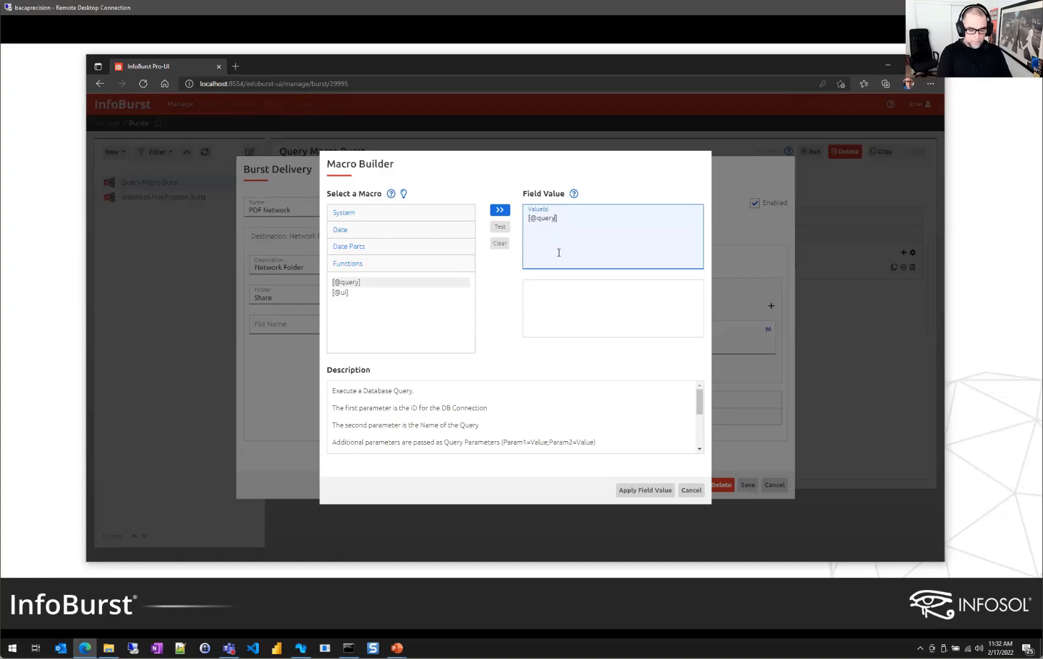
Fill in the query parameters 26903, Region Query, state=California and test that it returns West
type("()")
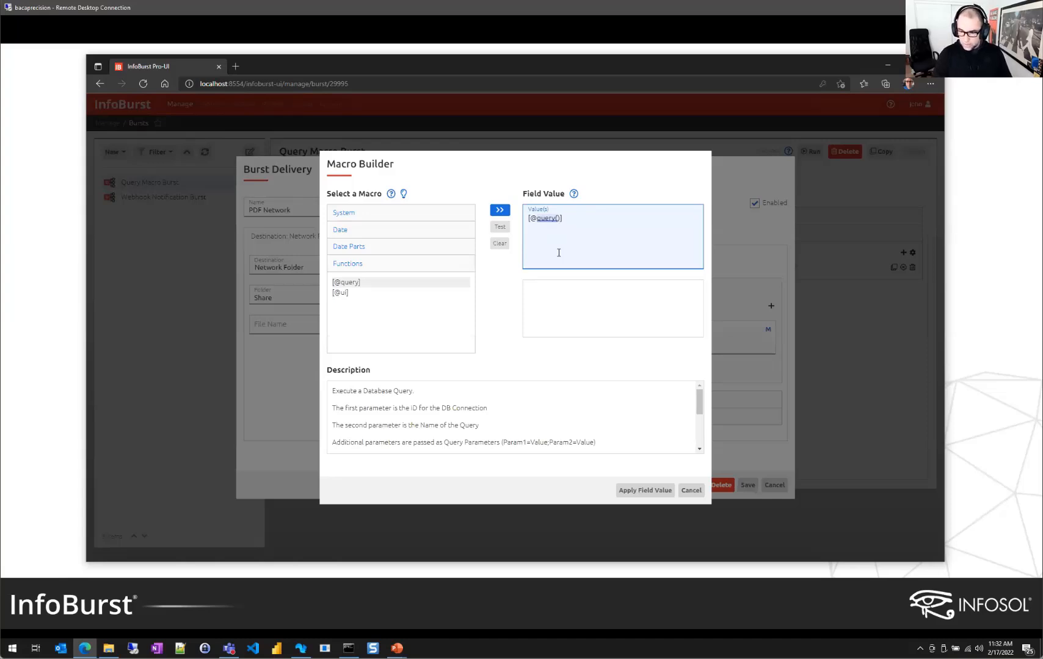
type("26903")
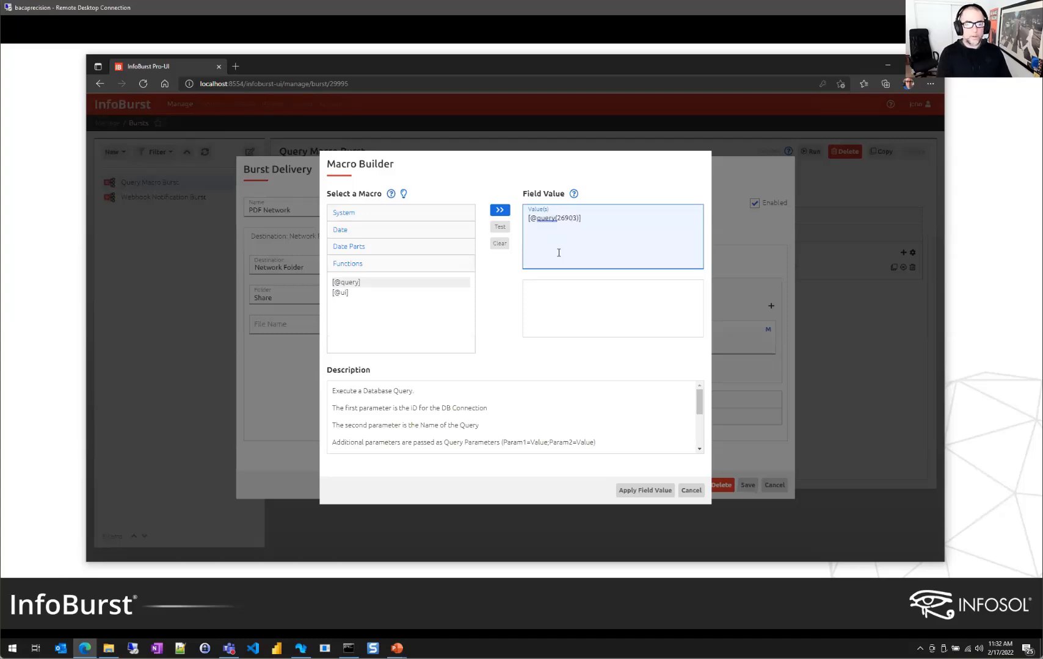
type(",")
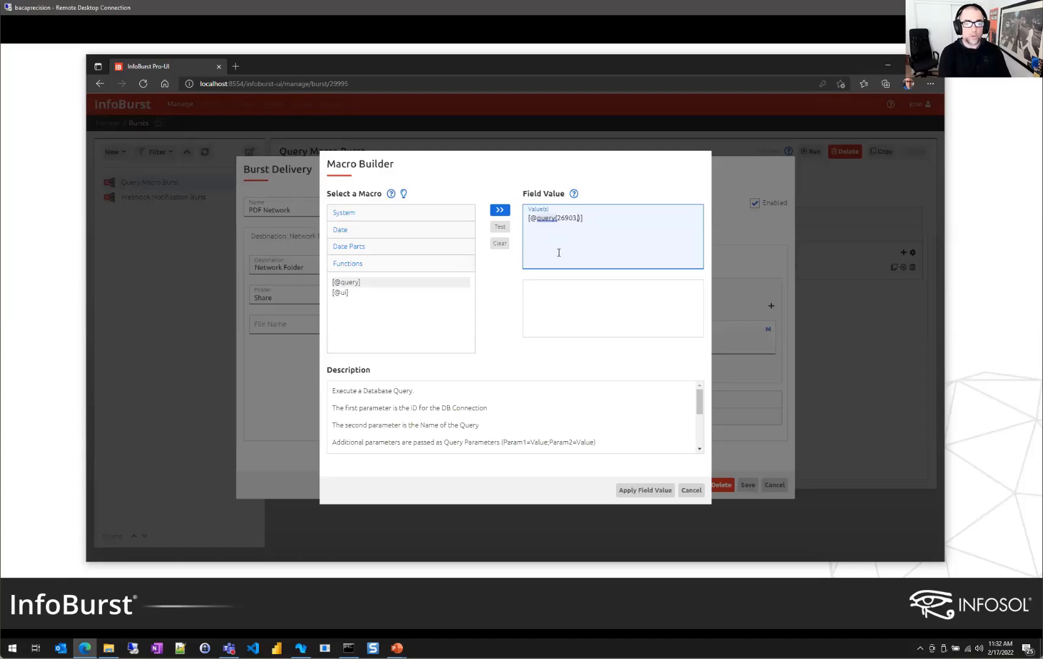
type("Region Quer")
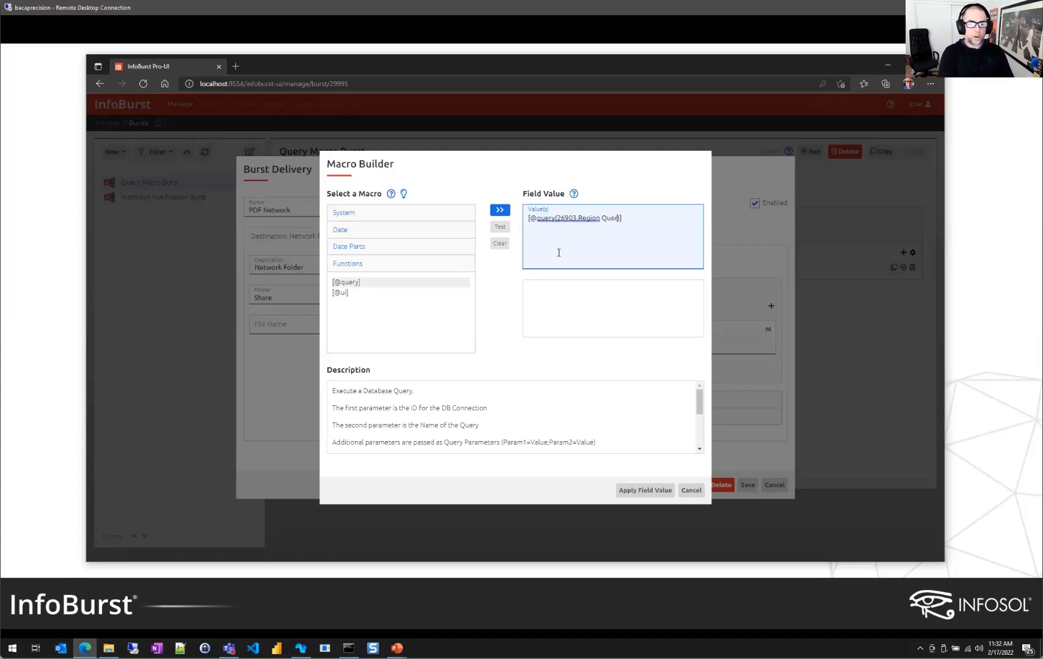
type("y")
key("BackSpace")
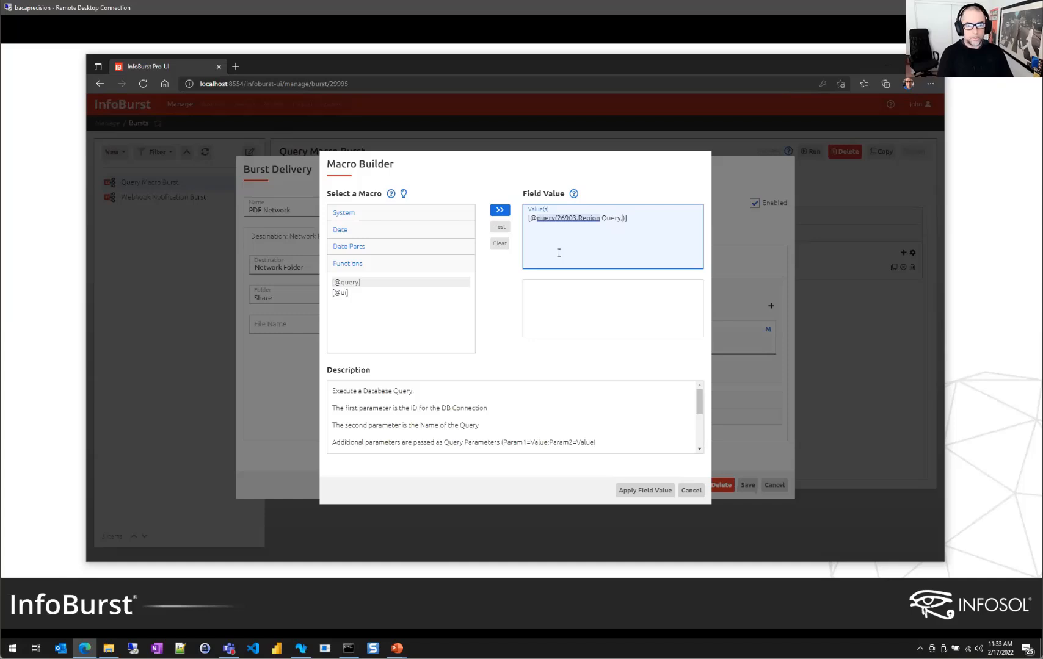
type("st")
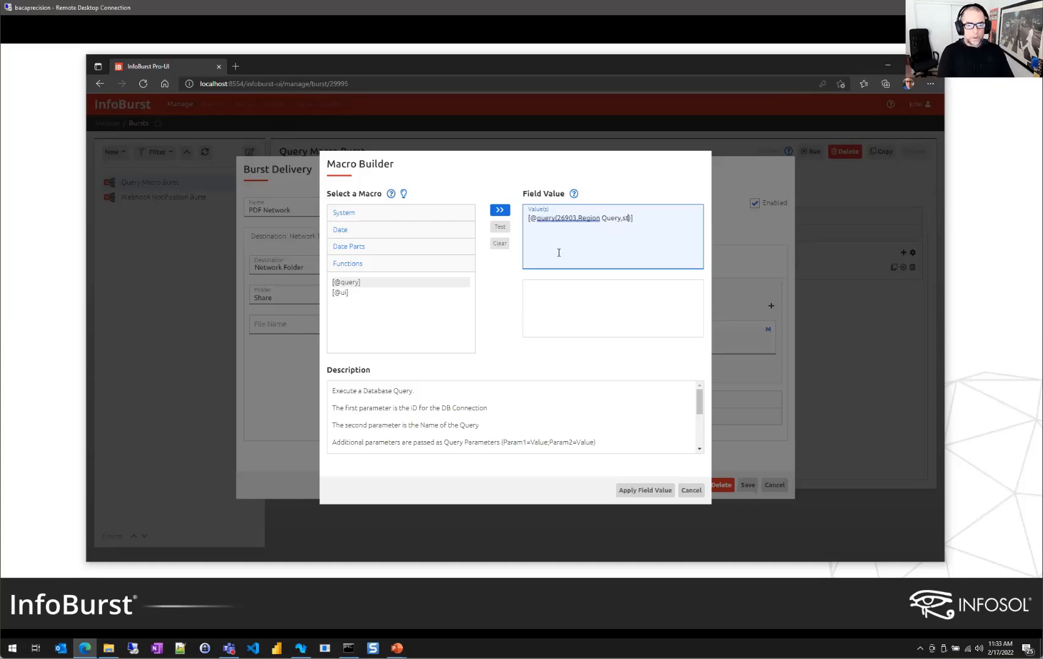
type("a")
type("te")
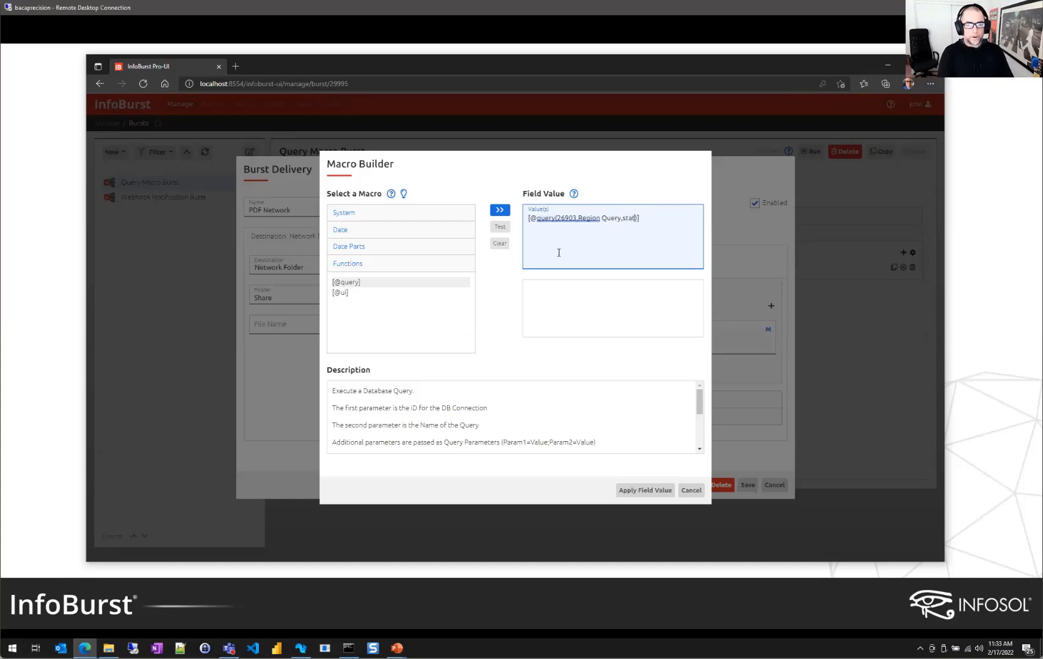
type("=Califor")
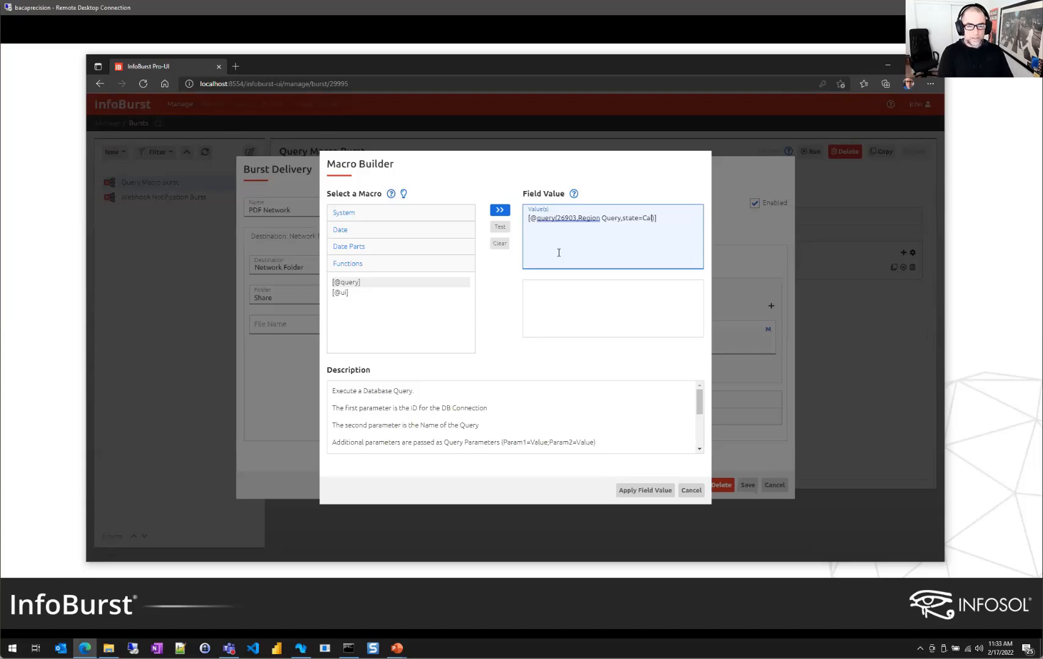
type("nia")
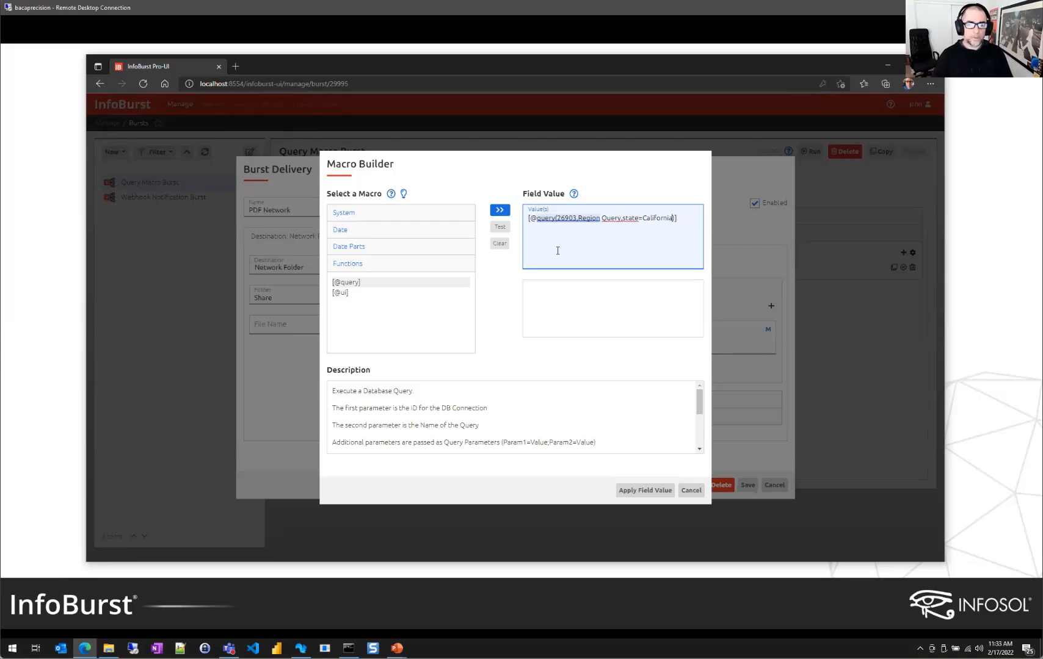
left_click(500, 228)
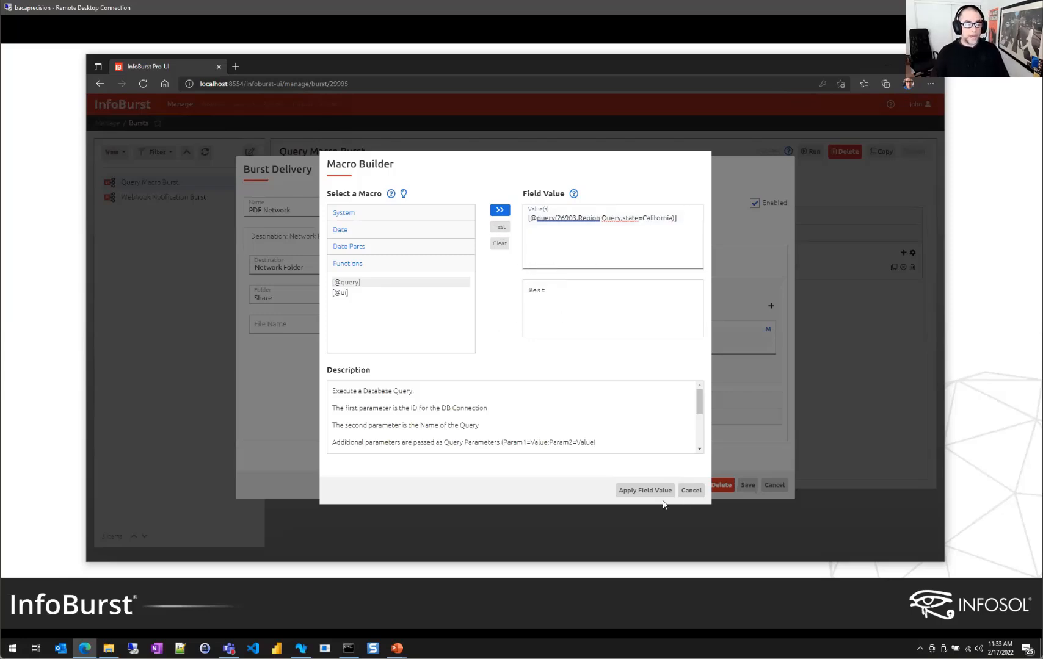
Apply the California region query macro as the file name and save the PDF Network delivery
left_click(645, 490)
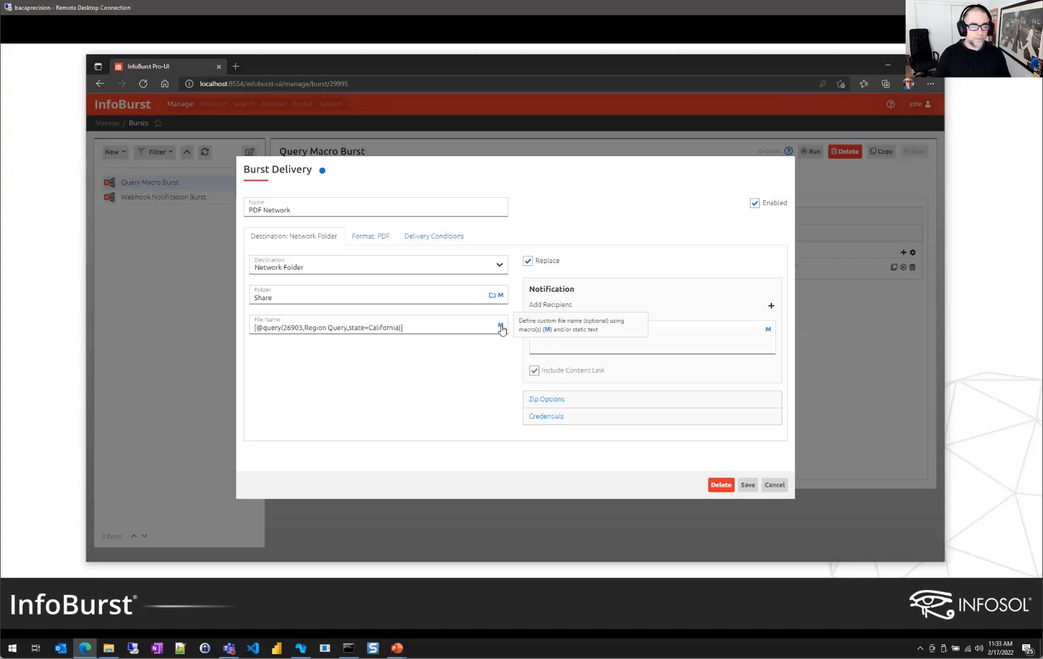
left_click(774, 486)
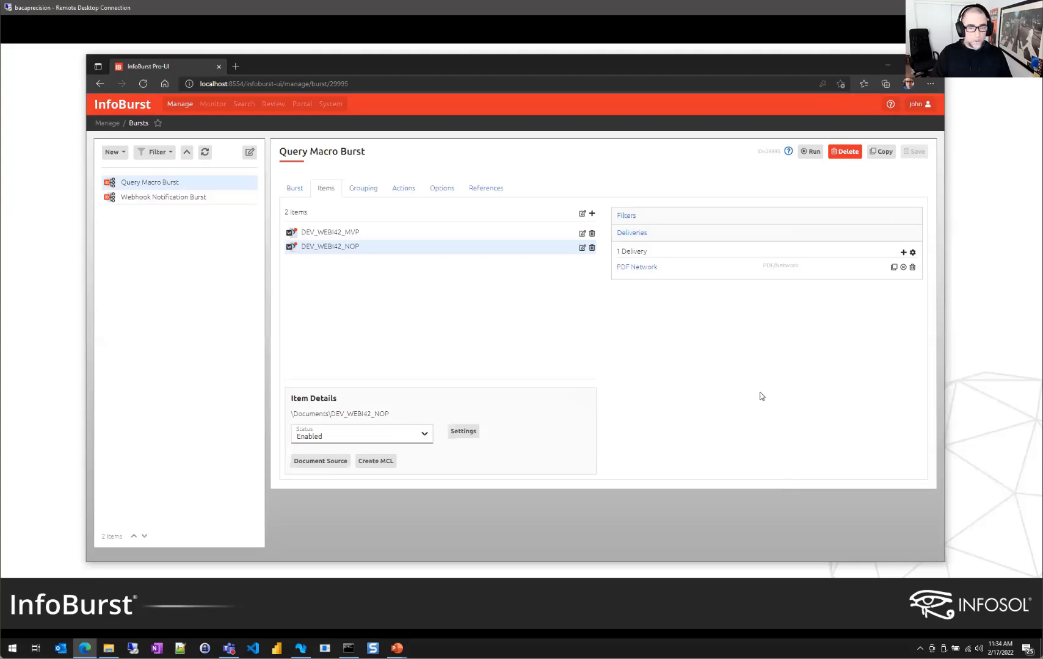
Go back to the PowerPoint slideshow and advance to the InfoBurst 2022.2 Preview slide
key("alt+Tab")
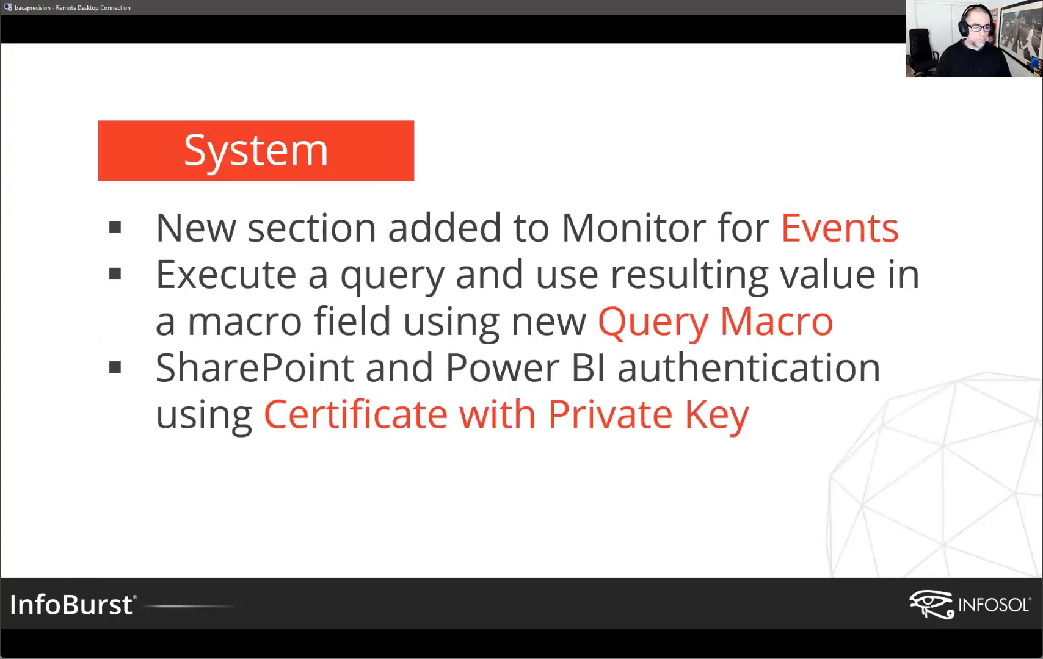
key("Right")
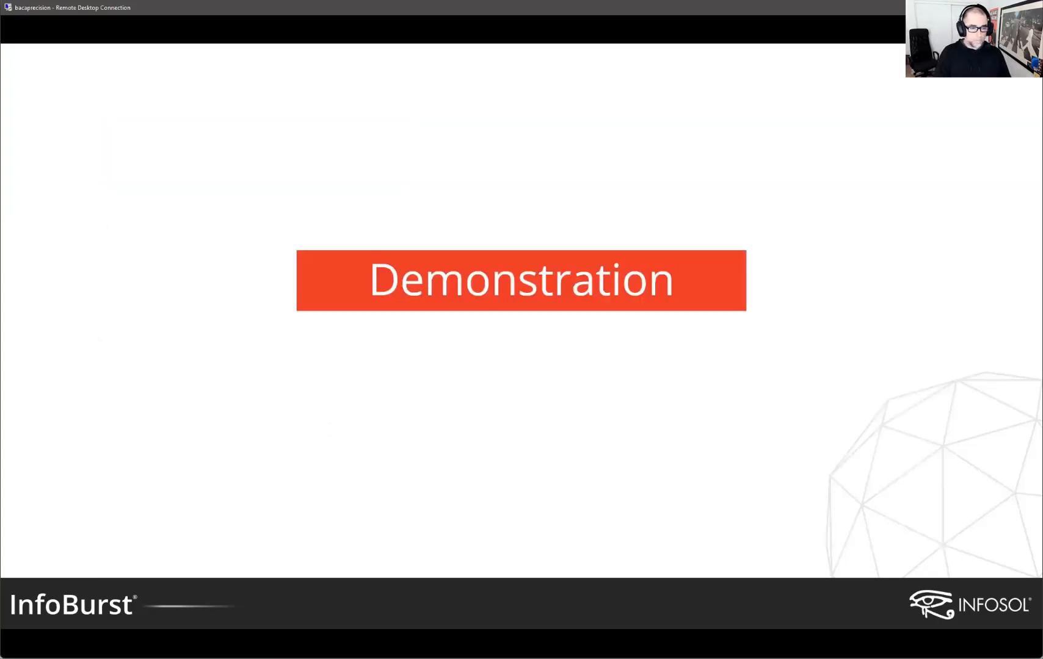
key("Right")
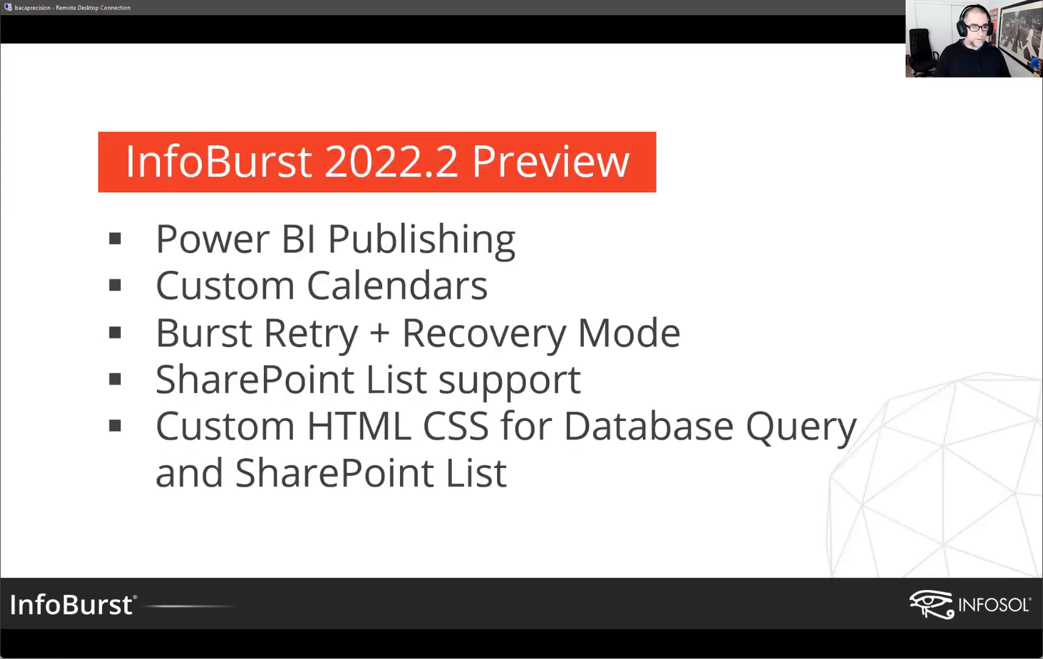